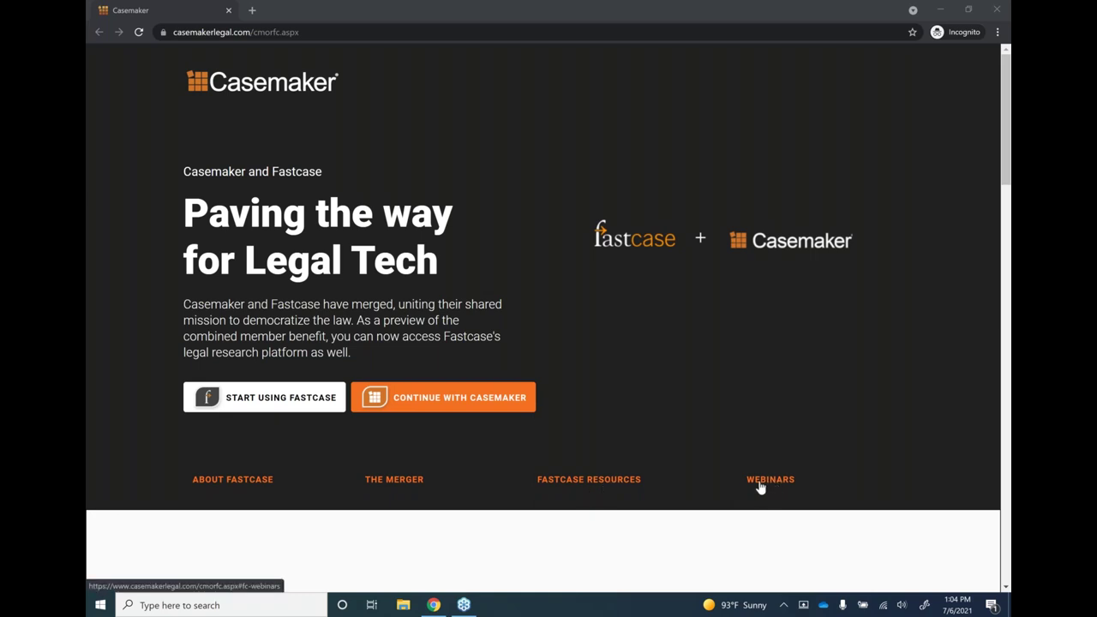
Step: Start using Fastcase from the Casemaker merger page and show the Docket Alarm information on its home page
{"action": "left_click", "coordinate": [266, 407]}
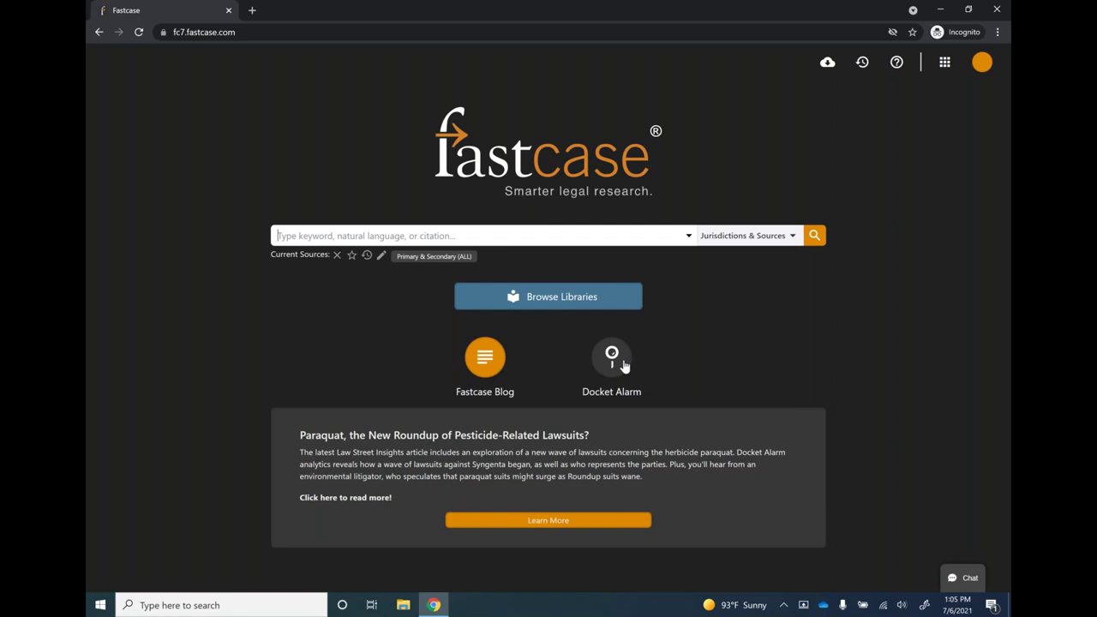
{"action": "left_click", "coordinate": [623, 365]}
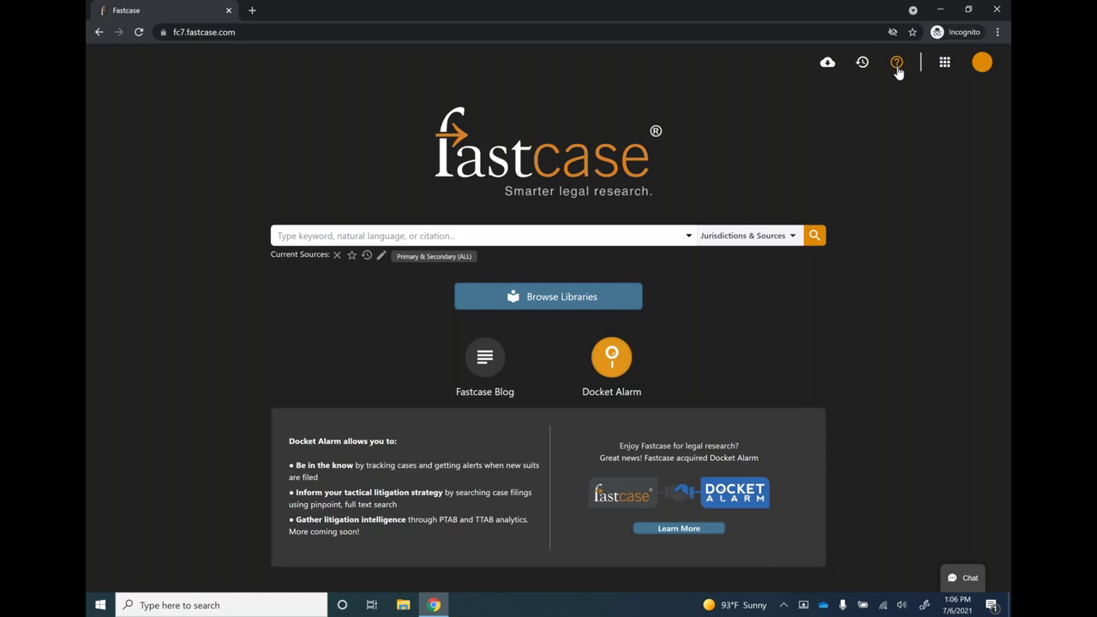
Step: View the Hotkeys reference from the help and support resources and close it
{"action": "left_click", "coordinate": [897, 69]}
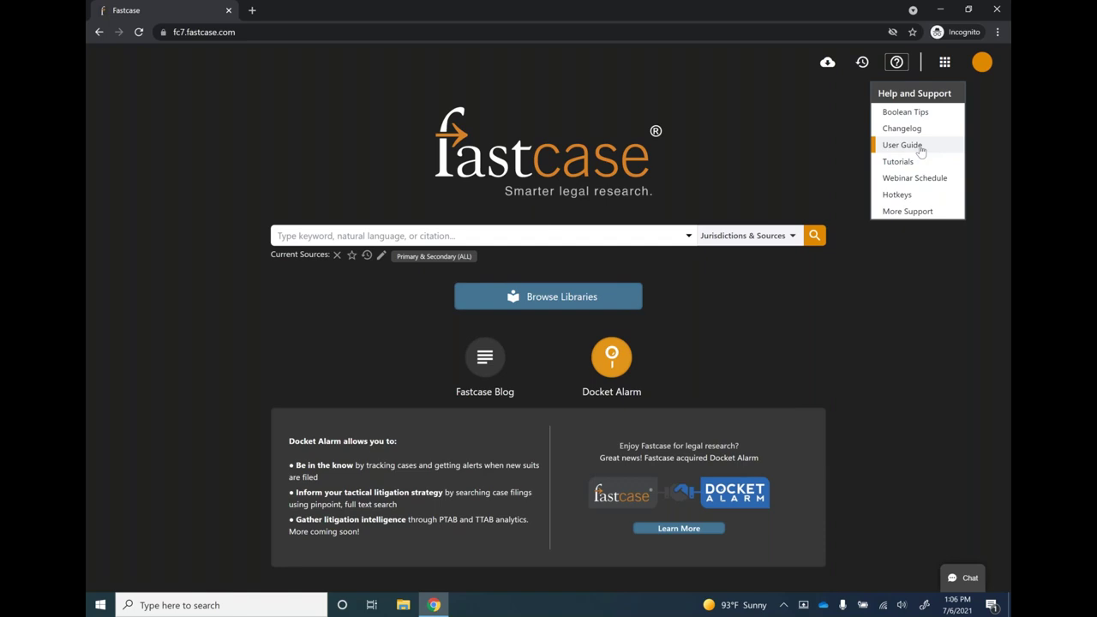
{"action": "left_click", "coordinate": [929, 197]}
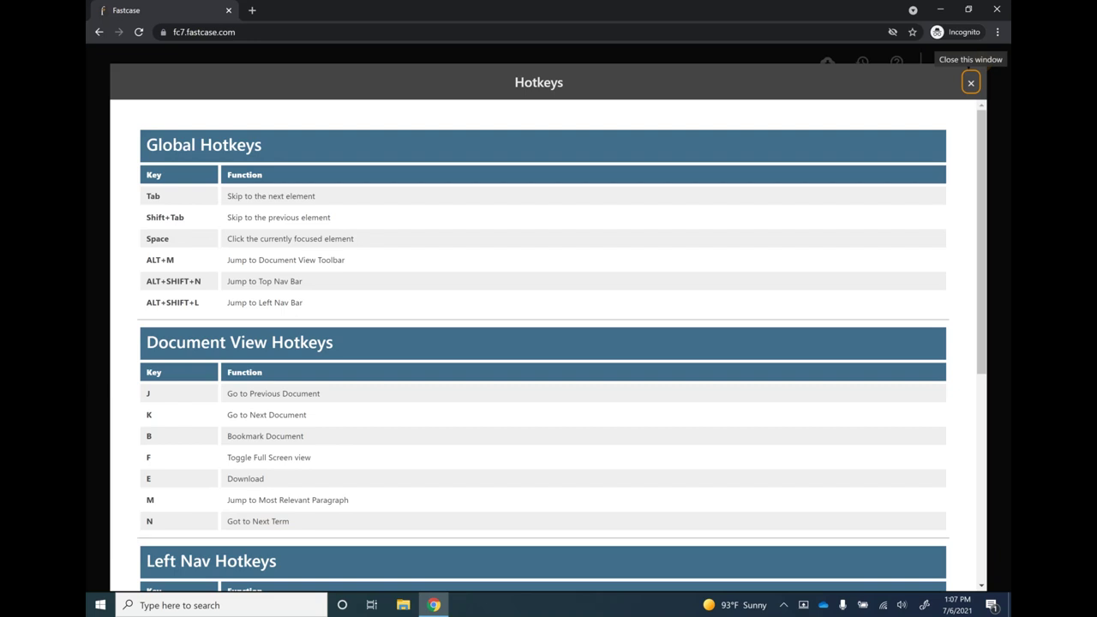
{"action": "left_click", "coordinate": [971, 83]}
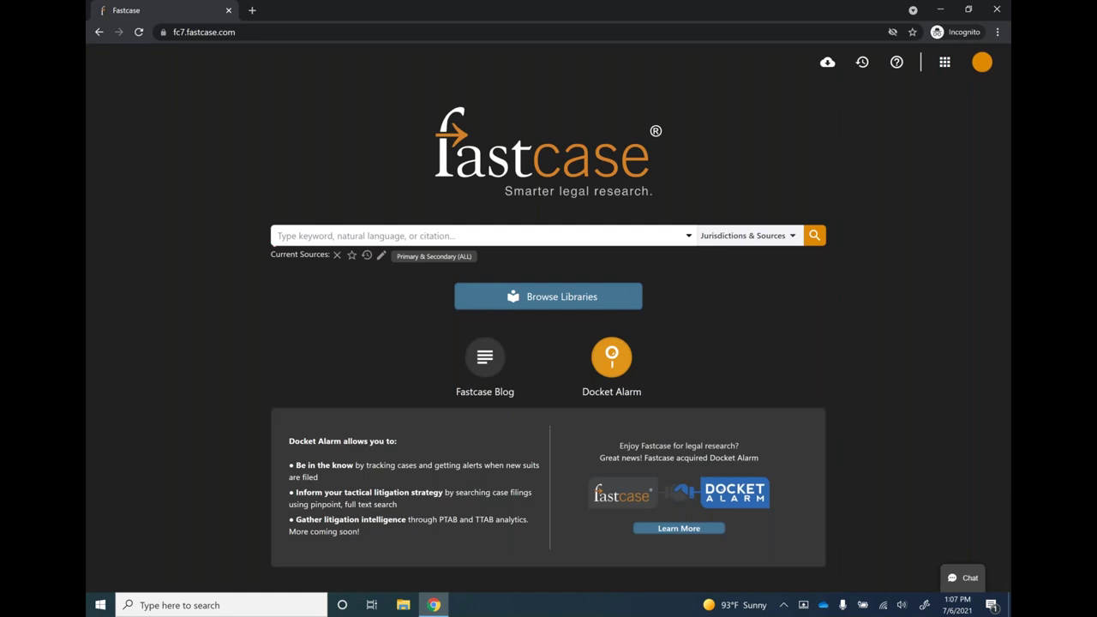
Step: Check the Apps and Tools list and review the Boolean Tips reference for search operator syntax
{"action": "left_click", "coordinate": [943, 63]}
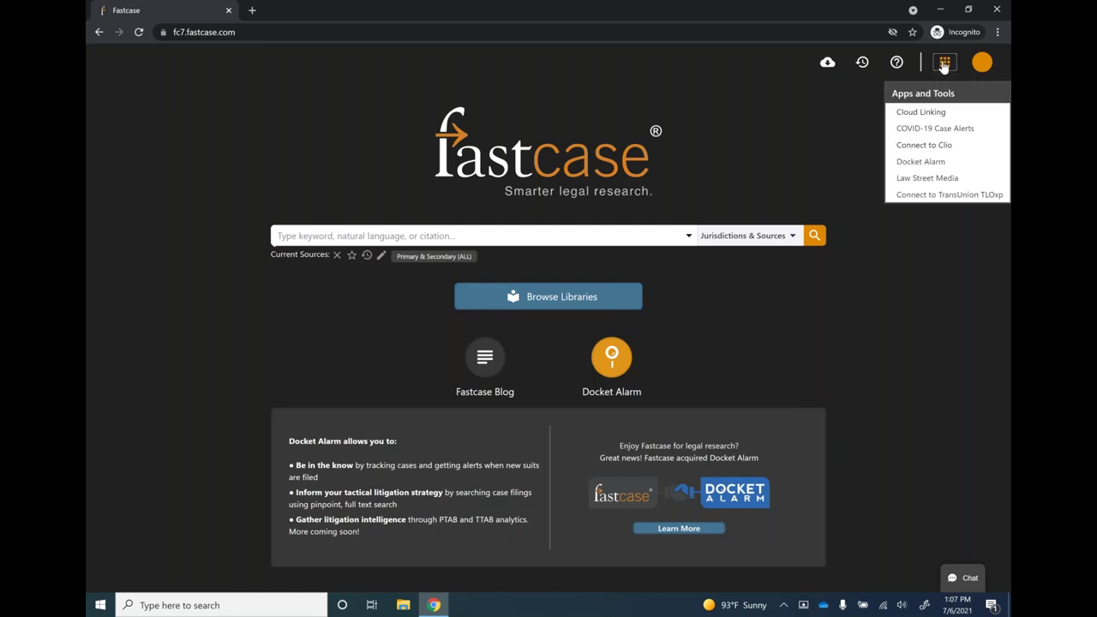
{"action": "left_click", "coordinate": [899, 64]}
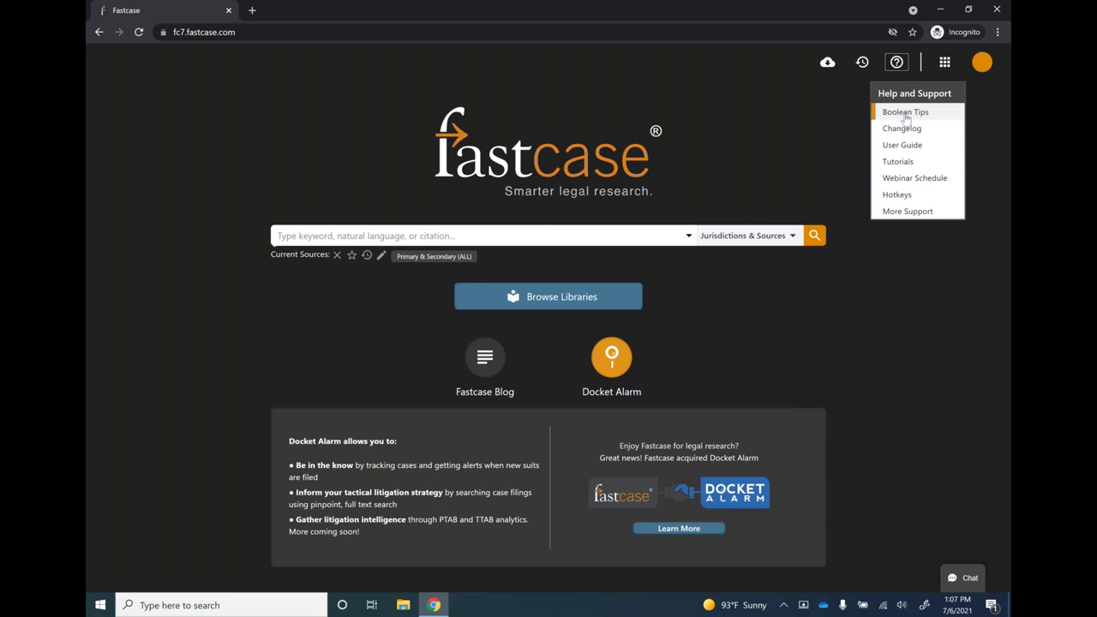
{"action": "left_click", "coordinate": [903, 117]}
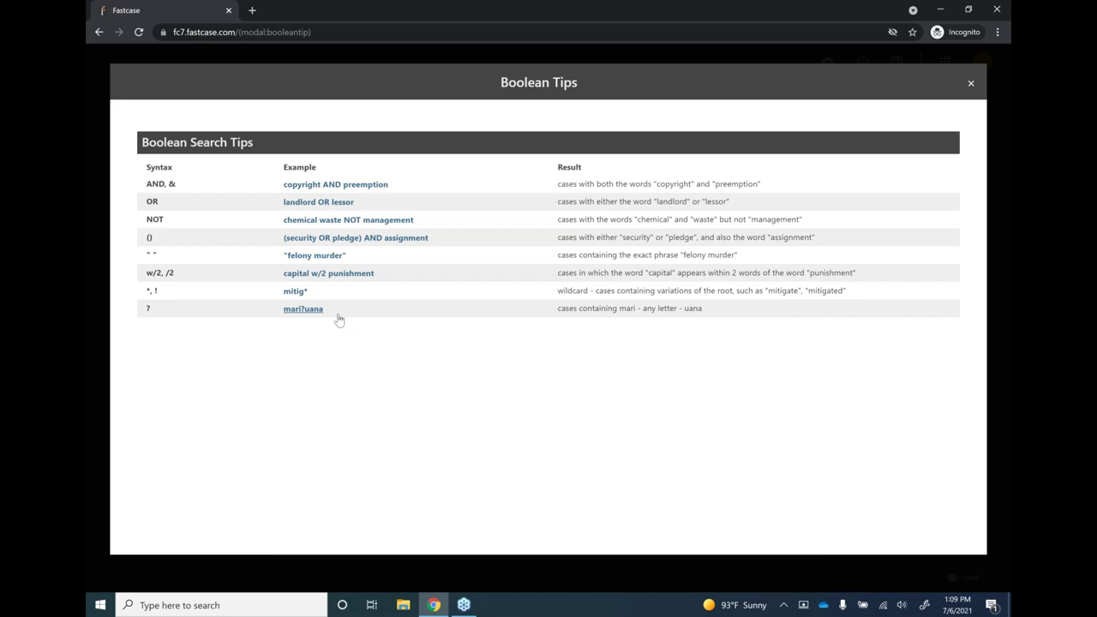
{"action": "left_click", "coordinate": [970, 83]}
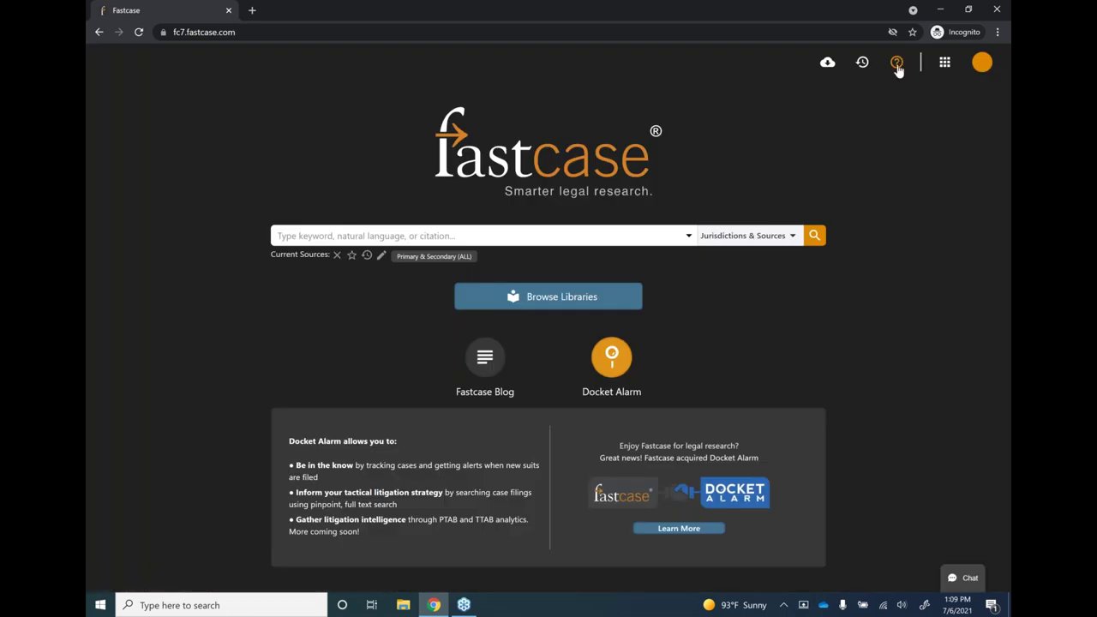
{"action": "left_click", "coordinate": [897, 67]}
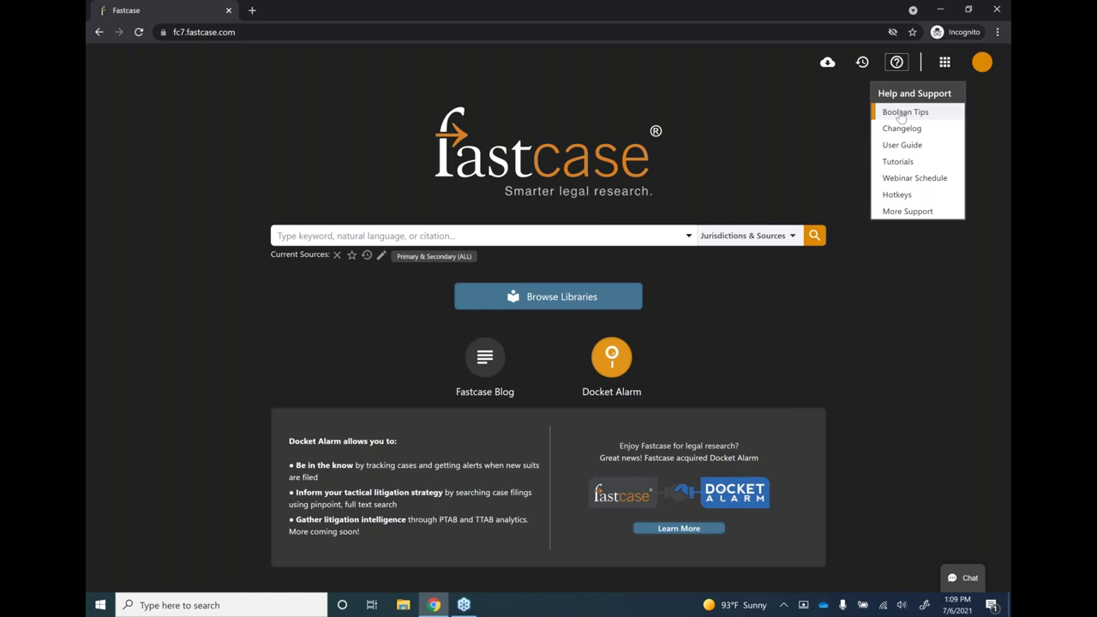
{"action": "left_click", "coordinate": [860, 89]}
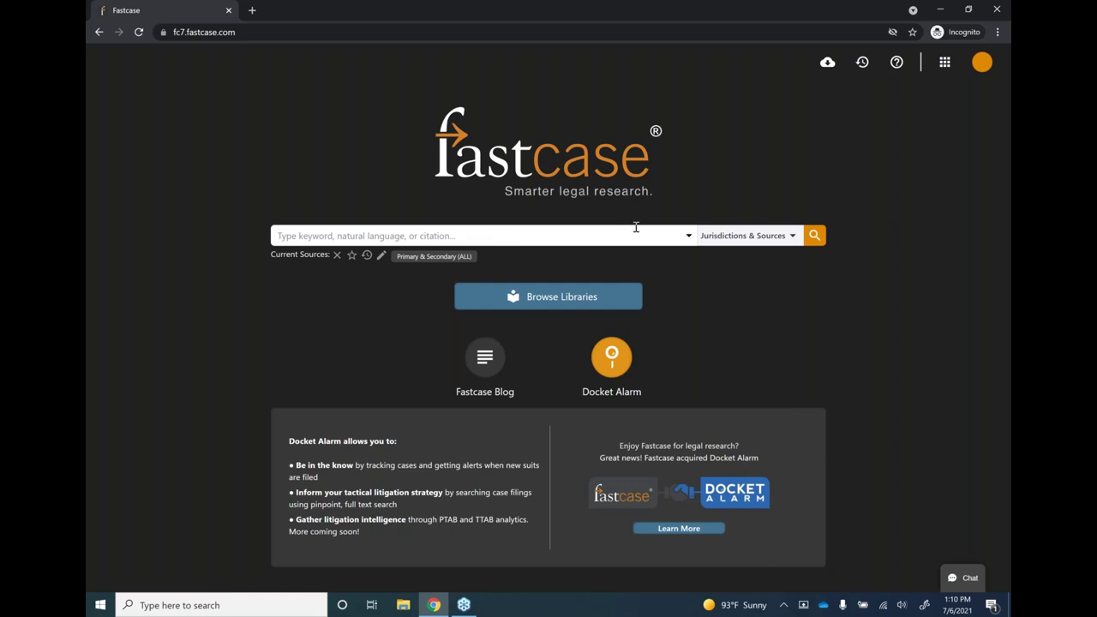
Step: Review the available jurisdictions and document sources in the Search Scope Selector
{"action": "left_click", "coordinate": [757, 242]}
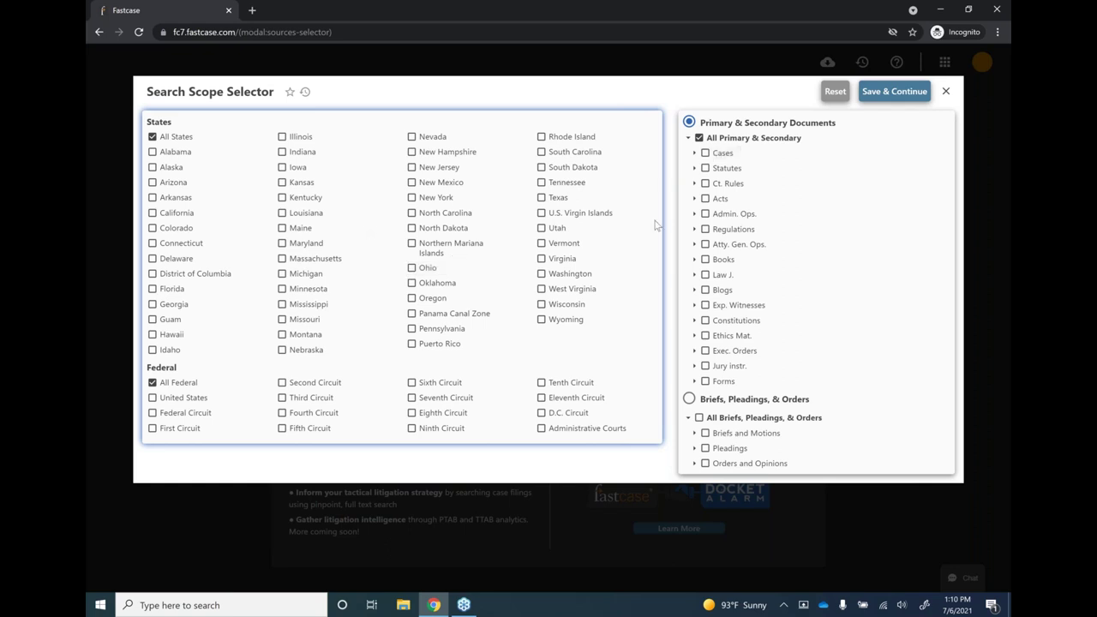
{"action": "left_click", "coordinate": [880, 96]}
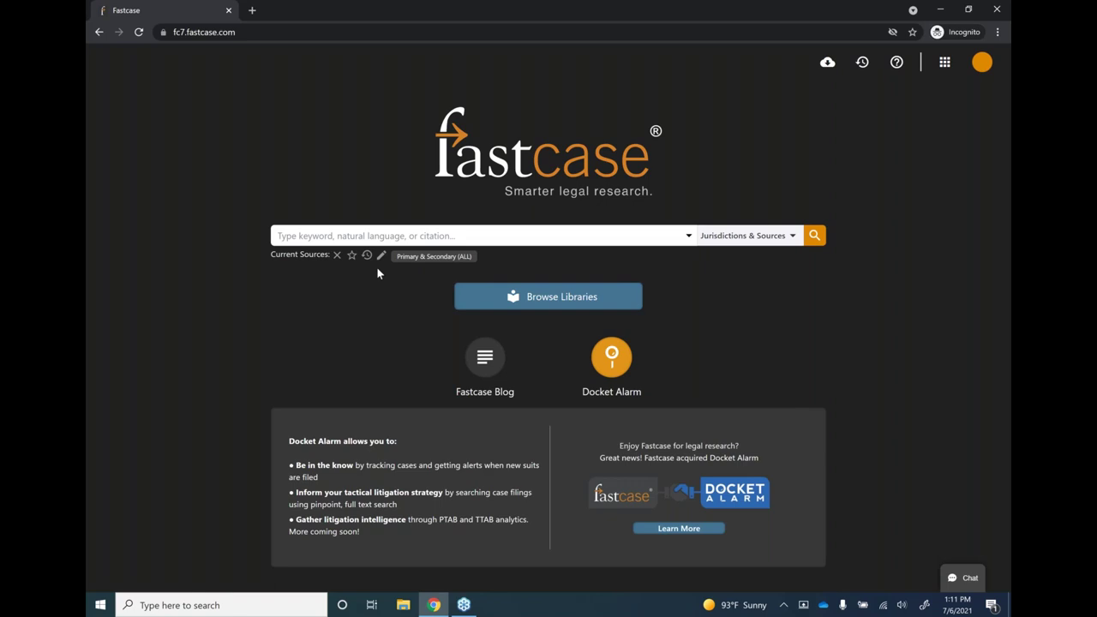
Step: Try to limit the search scope to the state of Ohio with the Cases document type
{"action": "left_click", "coordinate": [732, 236]}
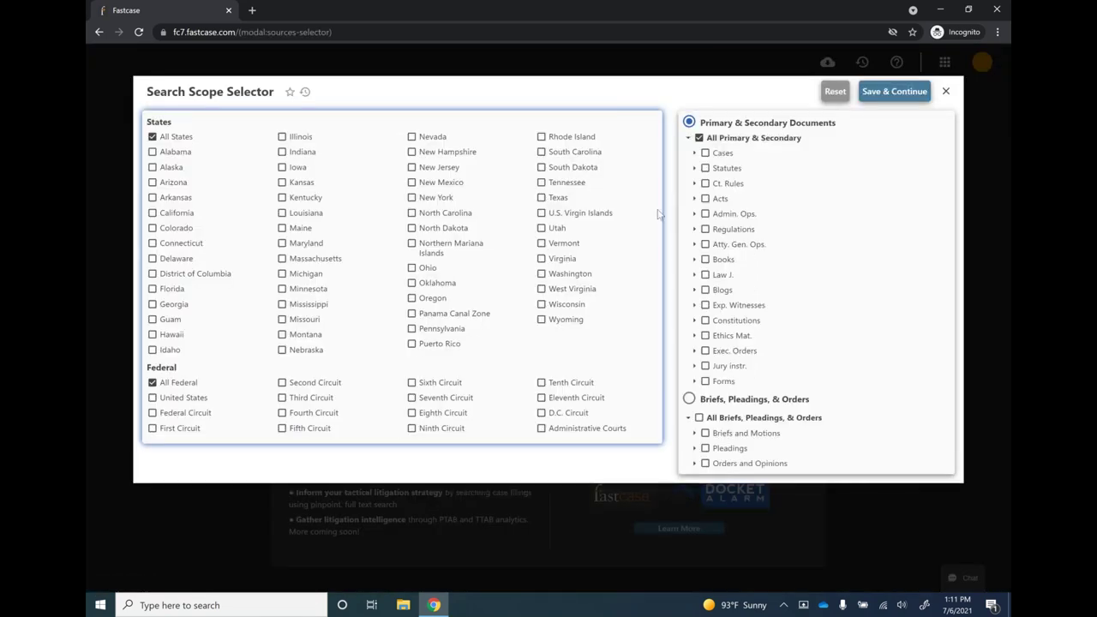
{"action": "left_click", "coordinate": [412, 269]}
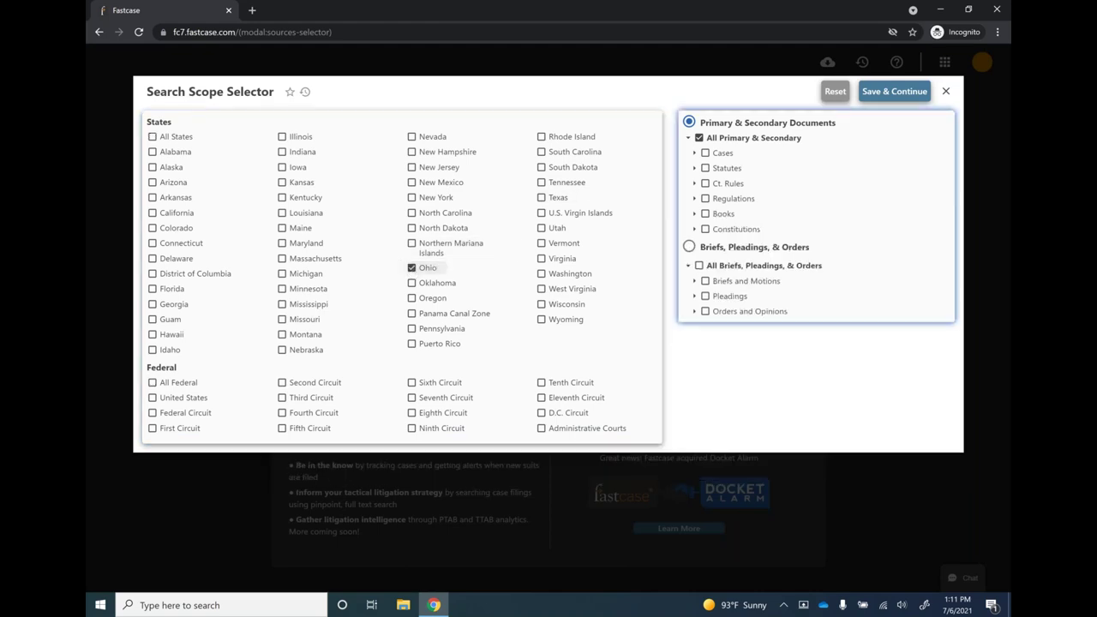
{"action": "left_click", "coordinate": [705, 153]}
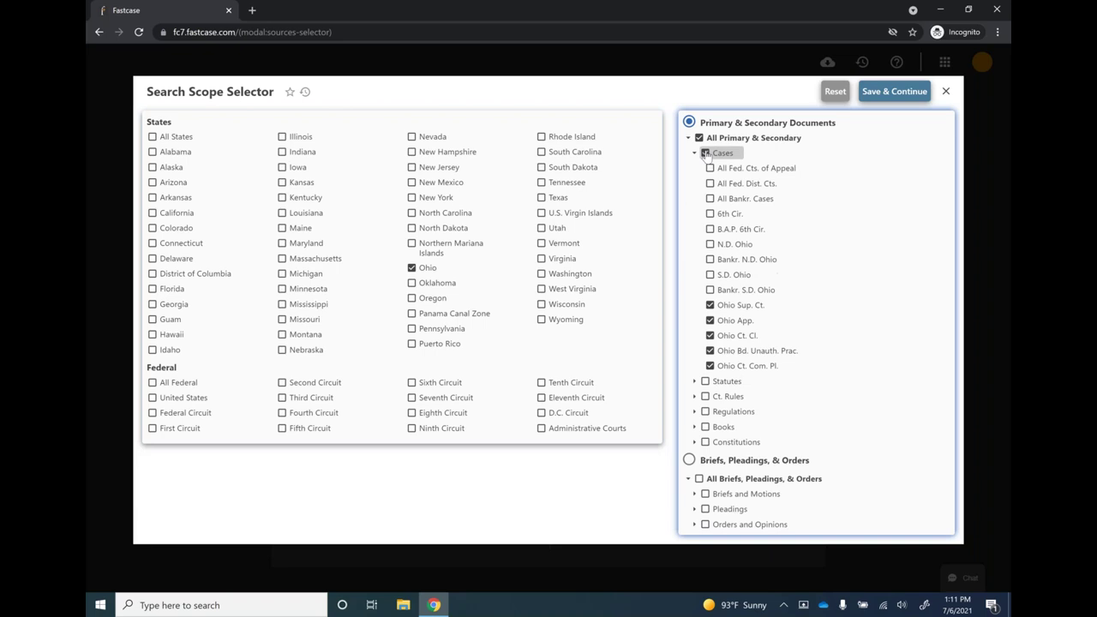
{"action": "left_click", "coordinate": [891, 94]}
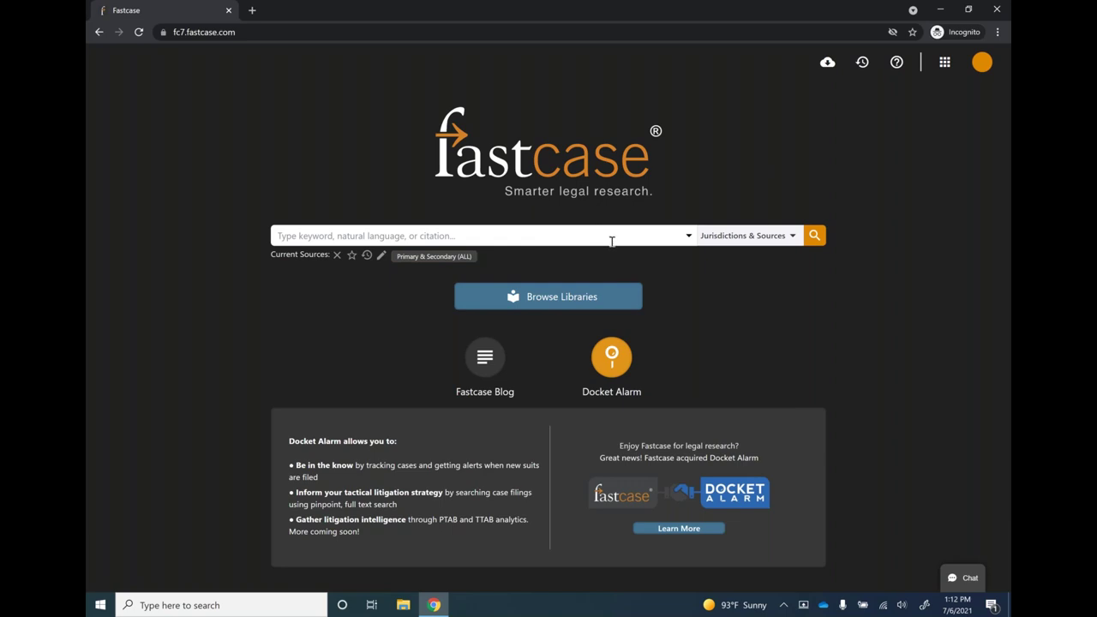
Step: Mark the current Primary & Secondary (ALL) sources as a favorite and dismiss the option to save them as default
{"action": "left_click", "coordinate": [352, 257]}
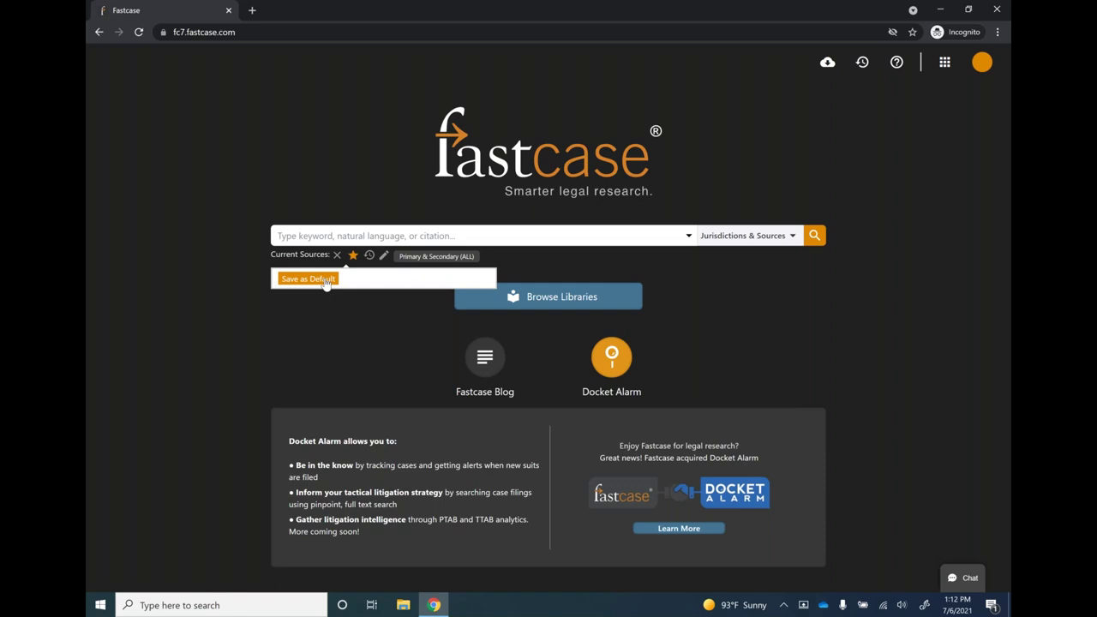
{"action": "left_click", "coordinate": [348, 206]}
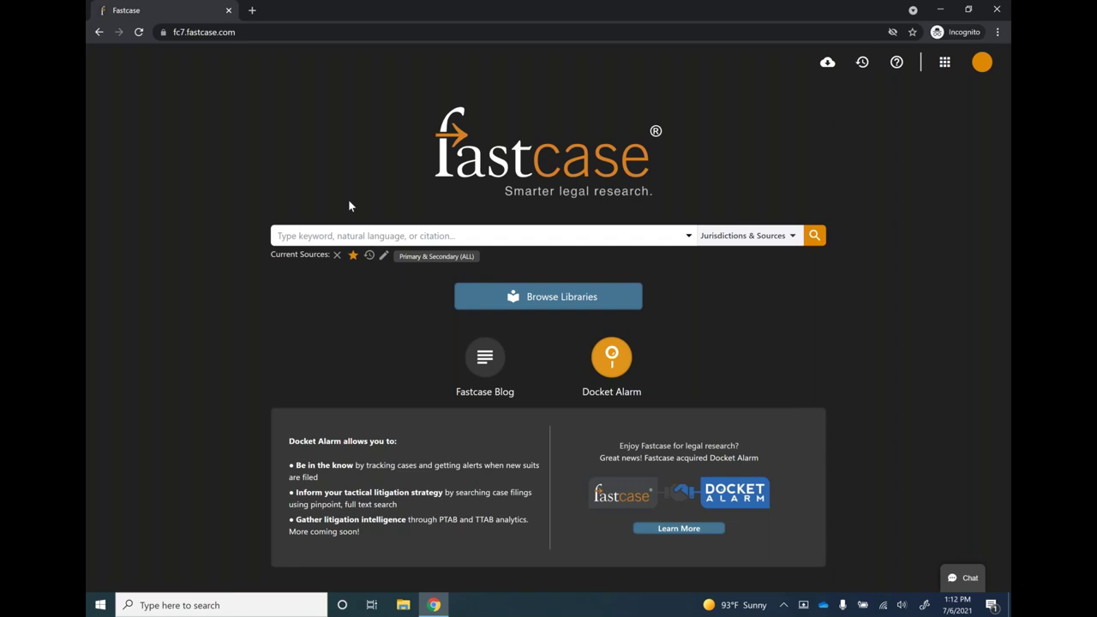
Step: Enter the natural language query "what are the factors in child custody" and clear it without running the search
{"action": "left_click", "coordinate": [351, 235]}
{"action": "type", "text": "what are the fac"}
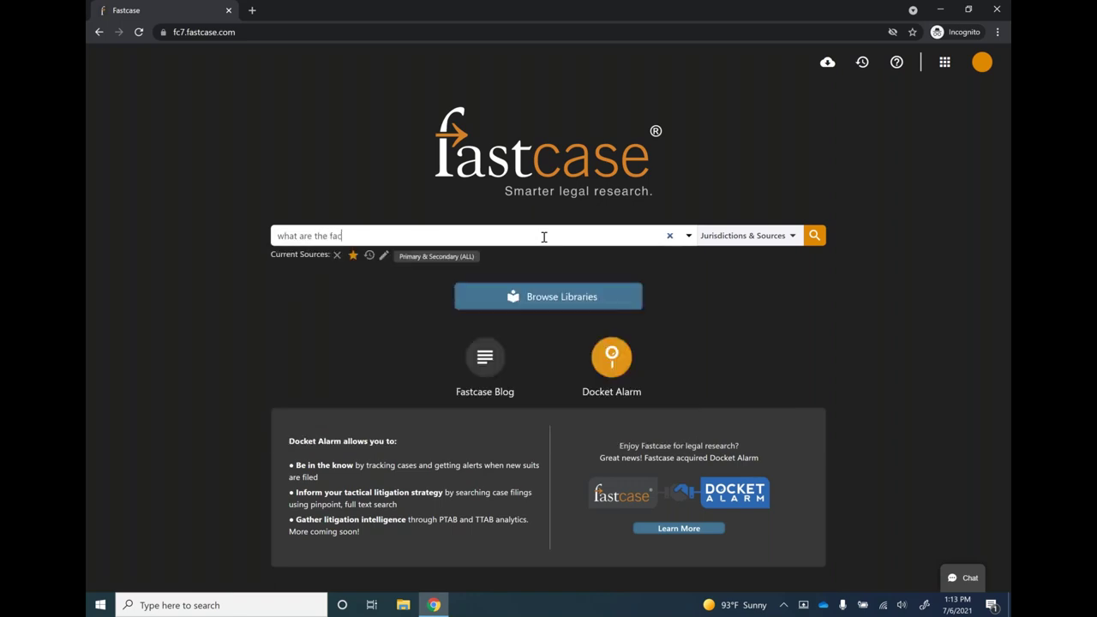
{"action": "type", "text": "tors in child custody"}
{"action": "key", "text": "ctrl+a"}
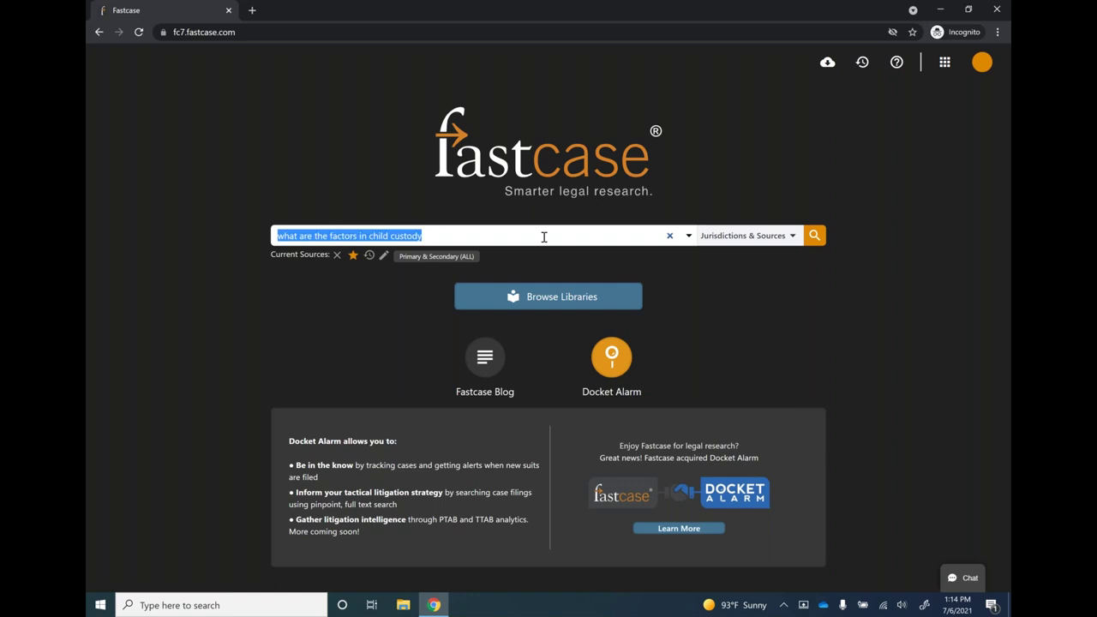
{"action": "key", "text": "BackSpace"}
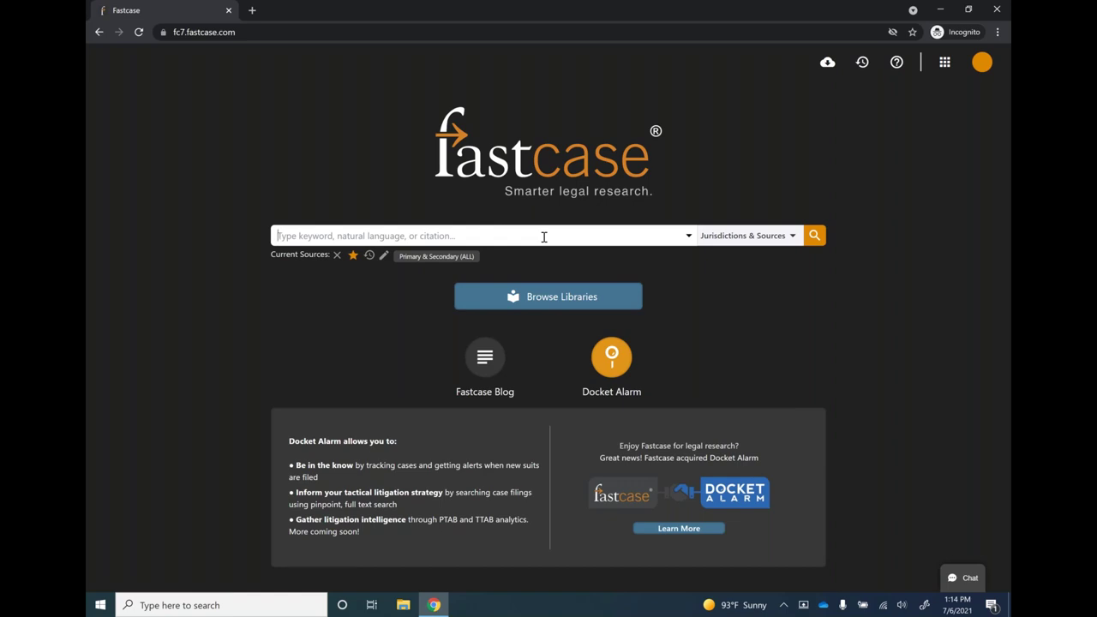
Step: Look up the partial citation "123 F.3d" and open the suggested Seventh Circuit case 123 F.3d 490
{"action": "type", "text": "12"}
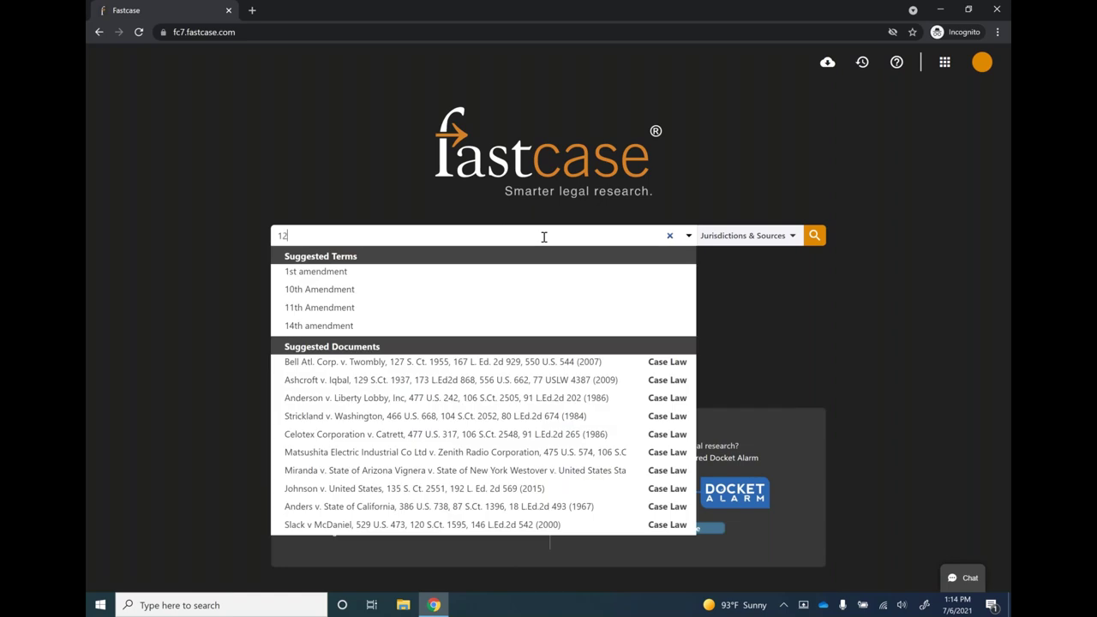
{"action": "type", "text": "3"}
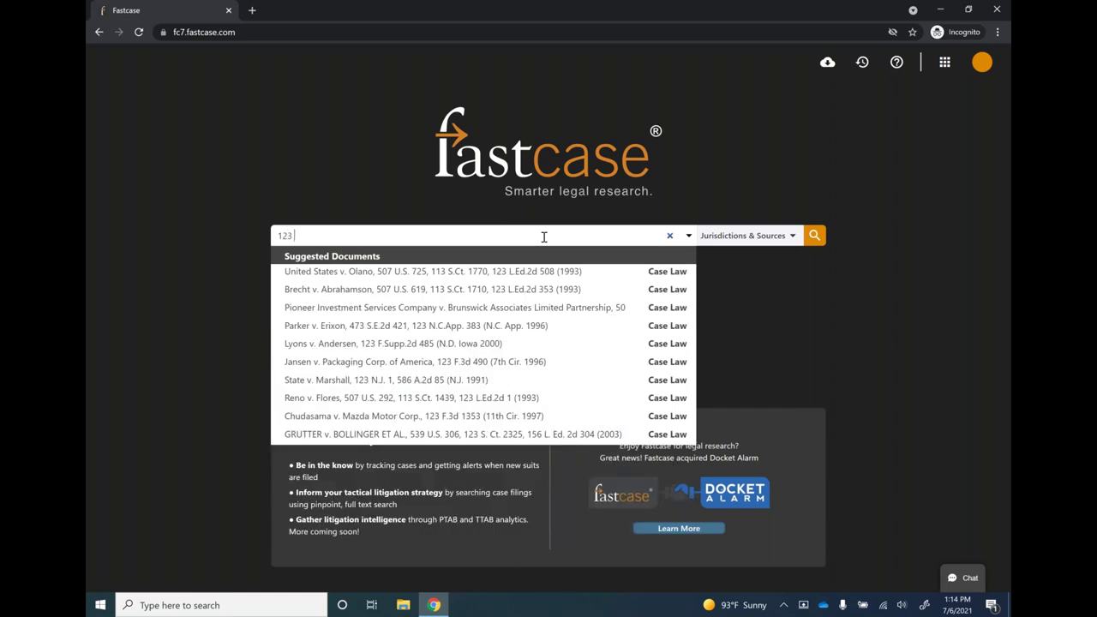
{"action": "type", "text": " F"}
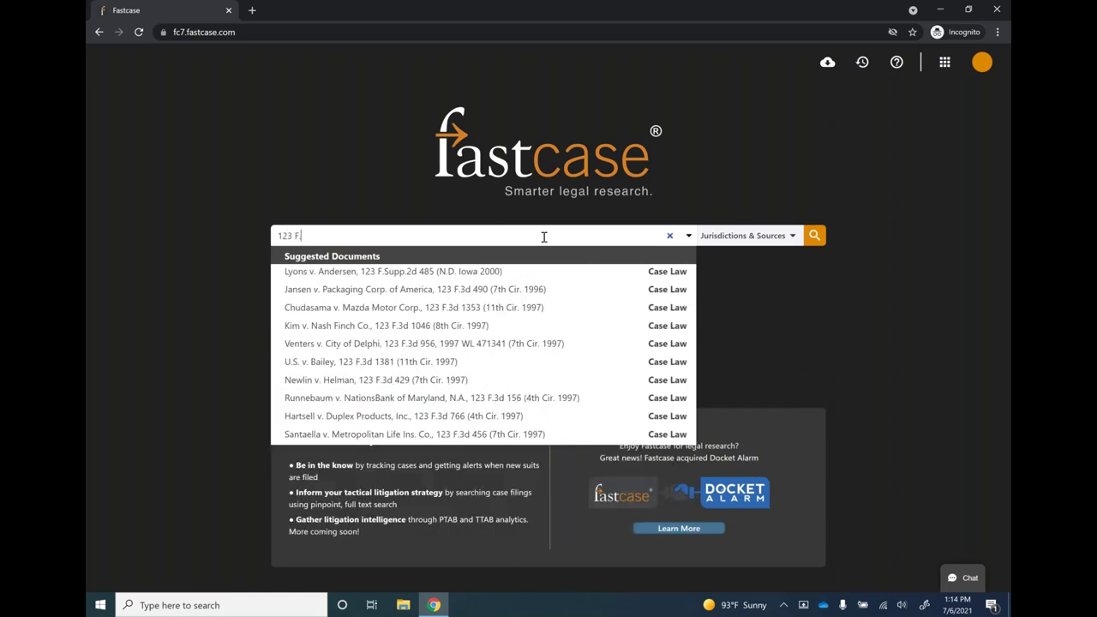
{"action": "type", "text": ".3d"}
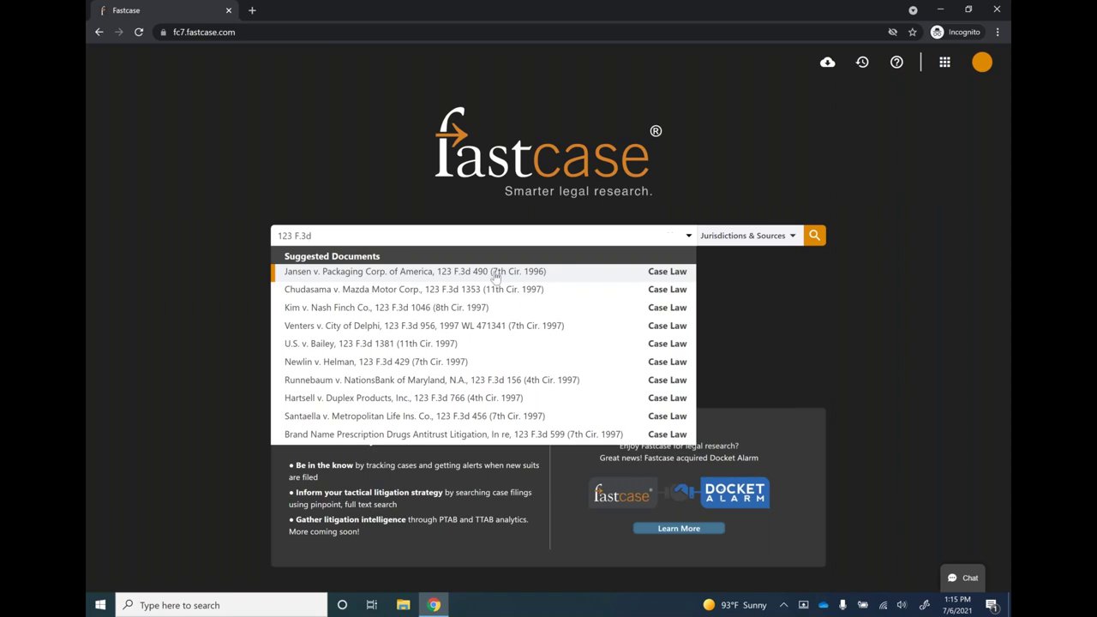
{"action": "left_click", "coordinate": [495, 273]}
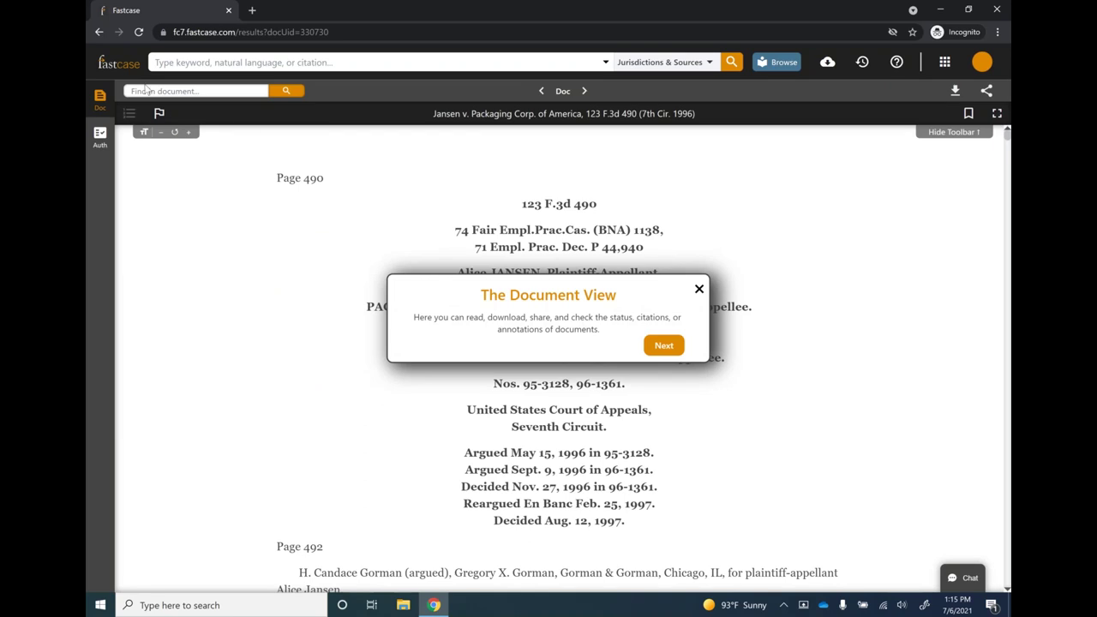
Step: Return to the home page and look up document suggestions for the partial case name "marb", clearing the entry
{"action": "left_click", "coordinate": [121, 73]}
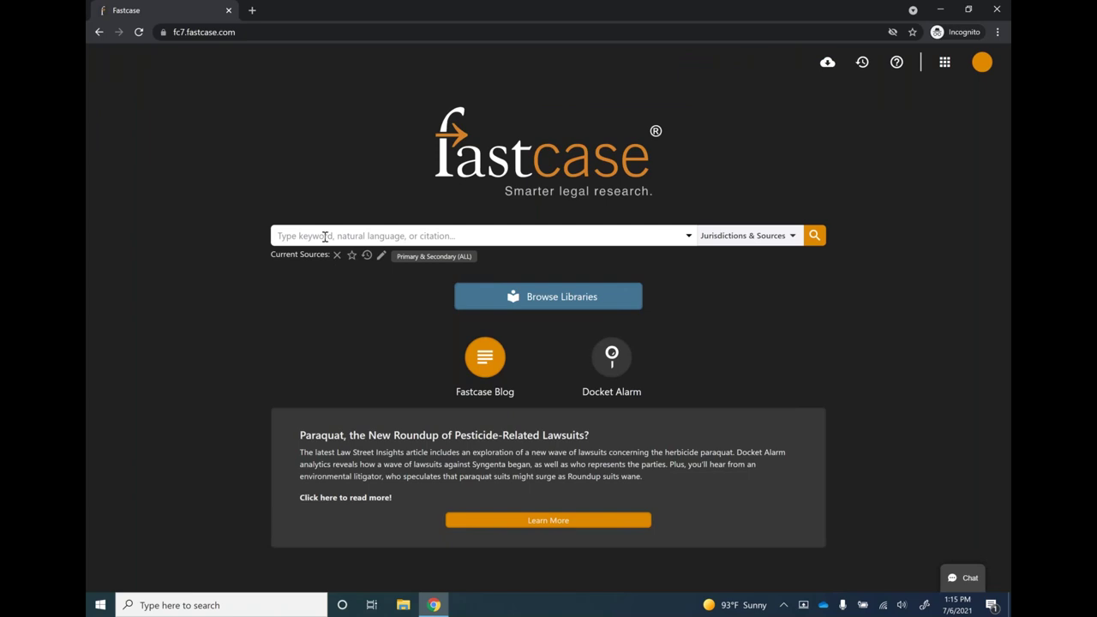
{"action": "type", "text": "m"}
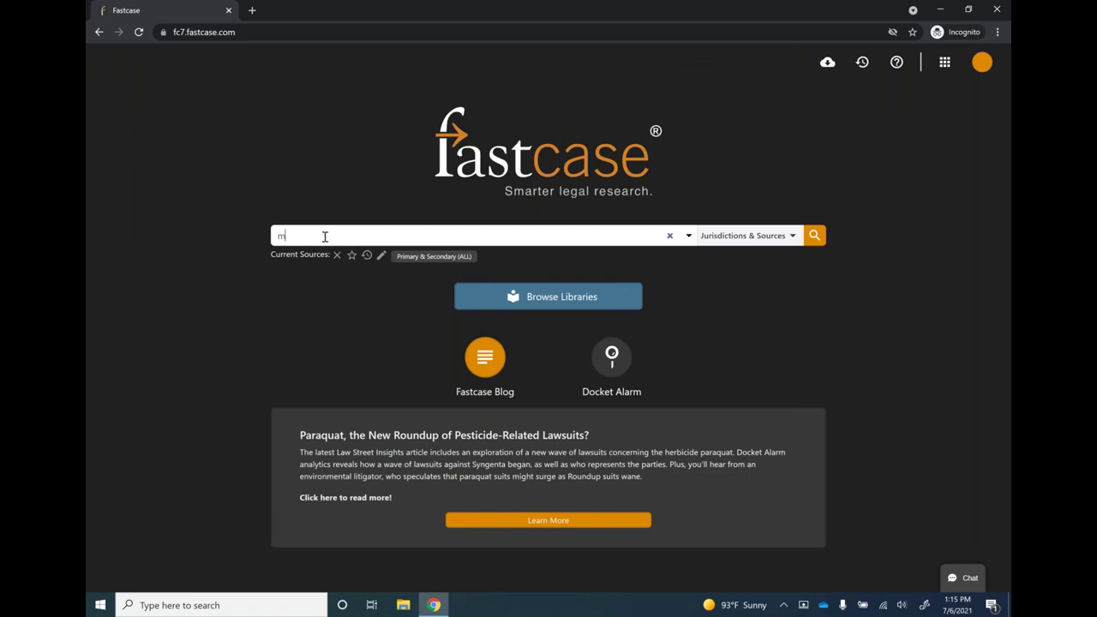
{"action": "type", "text": "arb"}
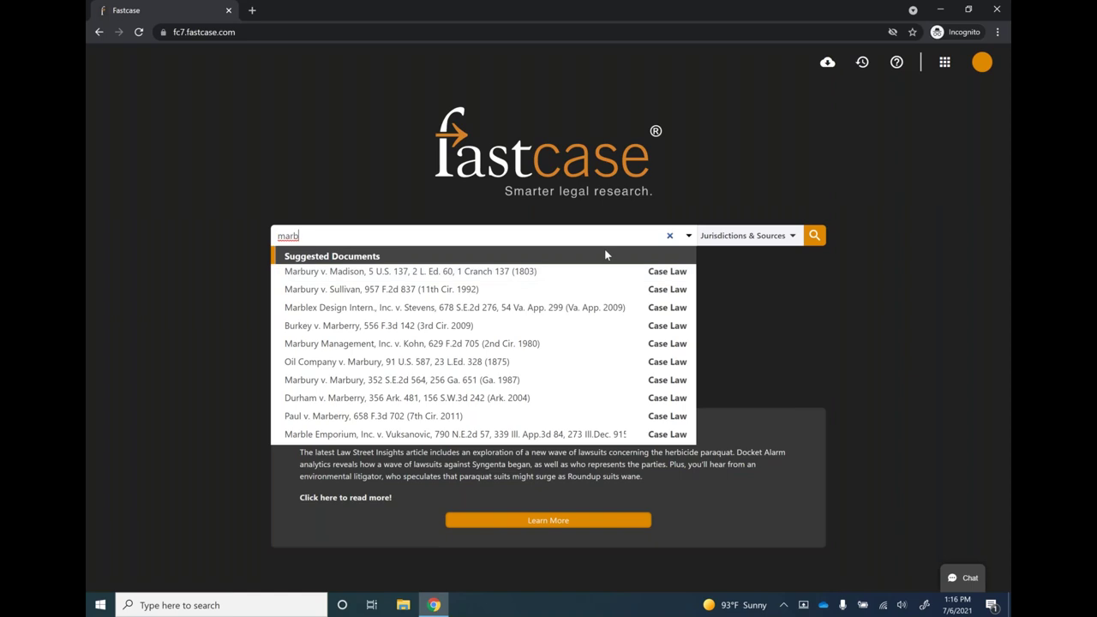
{"action": "left_click", "coordinate": [670, 236]}
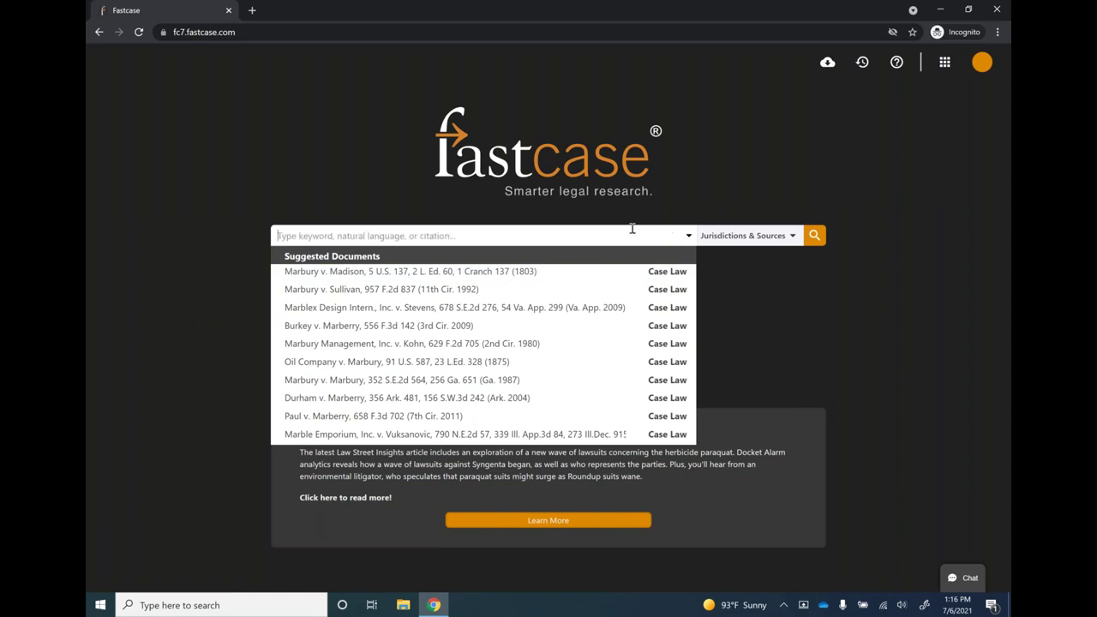
Step: Search all primary and secondary sources for the exact phrase "miranda warning"
{"action": "type", "text": "\""}
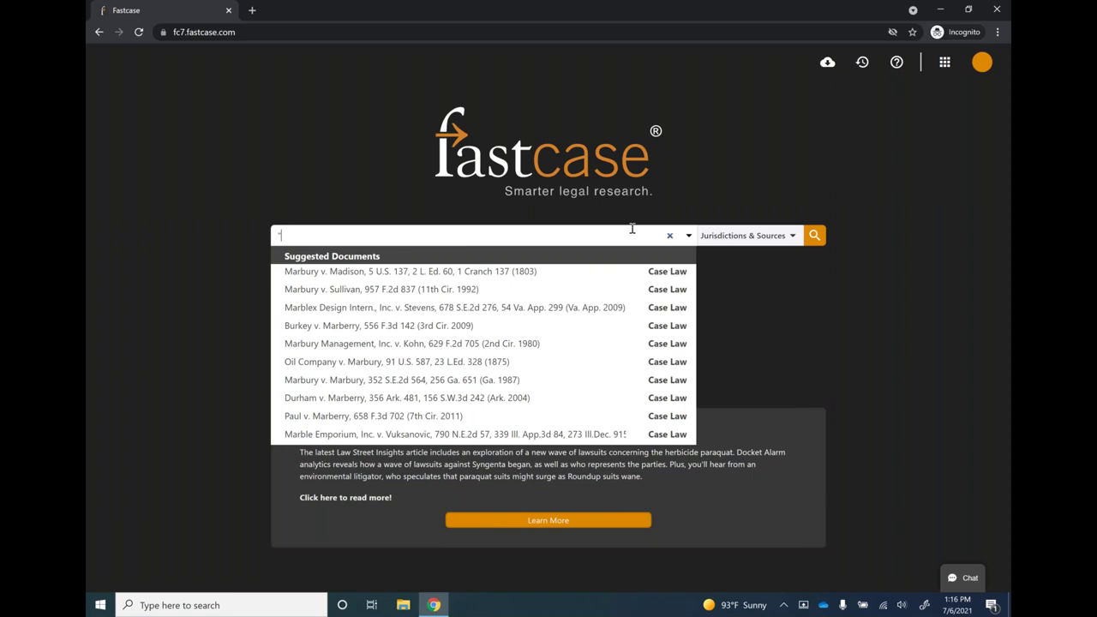
{"action": "type", "text": "miranda warning"}
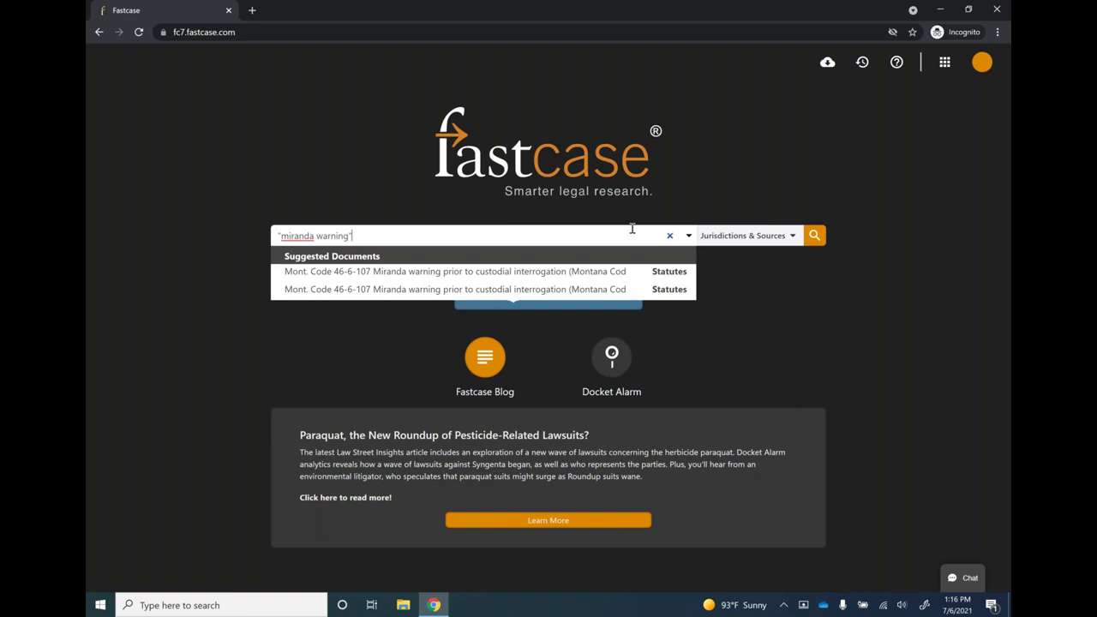
{"action": "left_click", "coordinate": [767, 183]}
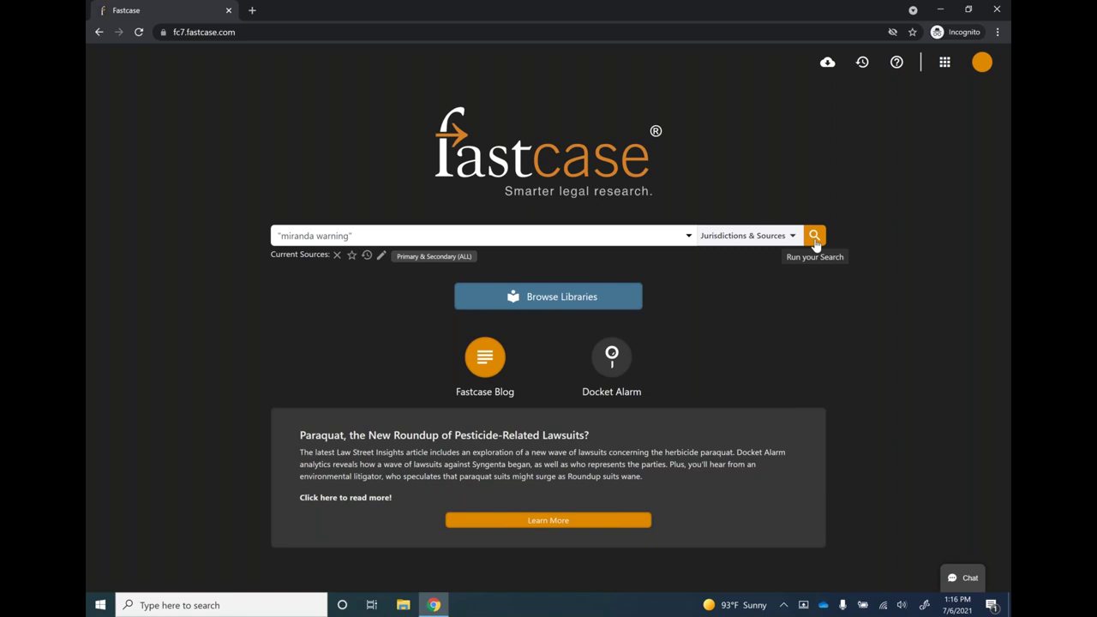
{"action": "left_click", "coordinate": [814, 243]}
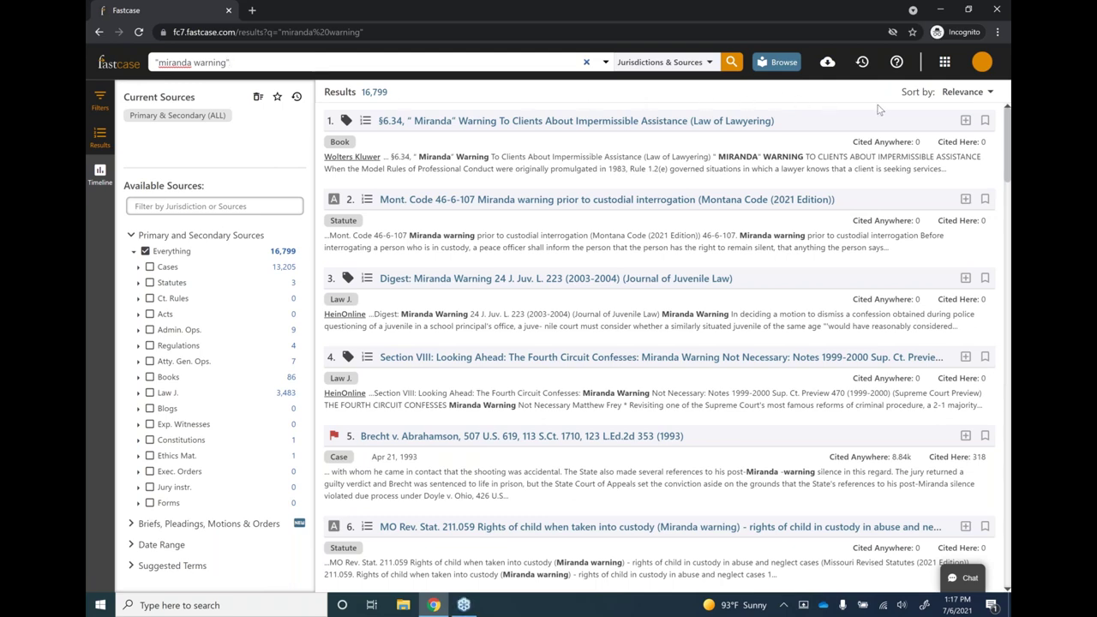
Step: Check the available sort orders, leaving Relevance selected, and skim the "miranda warning" result list before returning to its beginning
{"action": "left_click", "coordinate": [965, 97]}
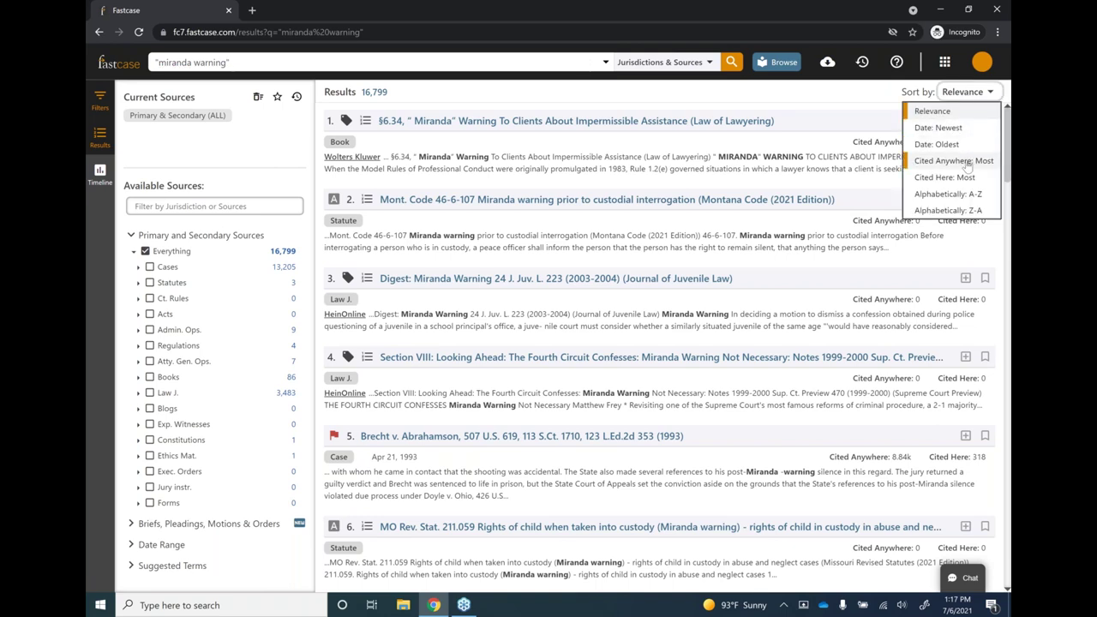
{"action": "left_click", "coordinate": [966, 110]}
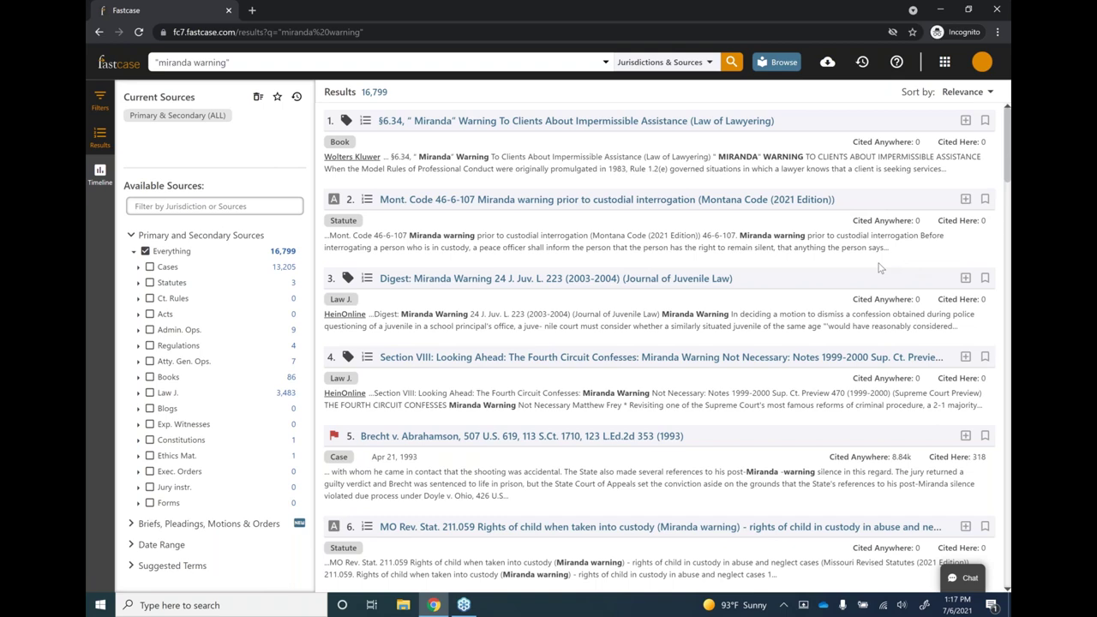
{"action": "scroll", "coordinate": [879, 268], "scroll_direction": "down", "scroll_amount": 4}
{"action": "scroll", "coordinate": [878, 268], "scroll_direction": "down", "scroll_amount": 6}
{"action": "scroll", "coordinate": [878, 269], "scroll_direction": "down", "scroll_amount": 6}
{"action": "scroll", "coordinate": [879, 268], "scroll_direction": "down", "scroll_amount": 5}
{"action": "scroll", "coordinate": [878, 268], "scroll_direction": "down", "scroll_amount": 5}
{"action": "scroll", "coordinate": [878, 268], "scroll_direction": "up", "scroll_amount": 3}
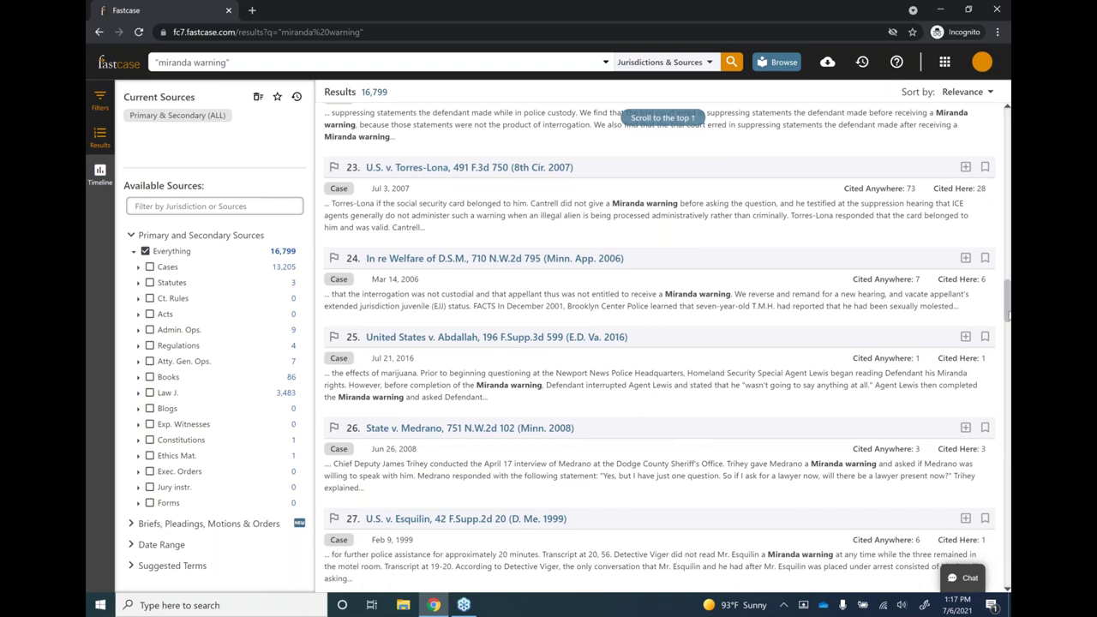
{"action": "left_click_drag", "start_coordinate": [1007, 315], "coordinate": [916, 120]}
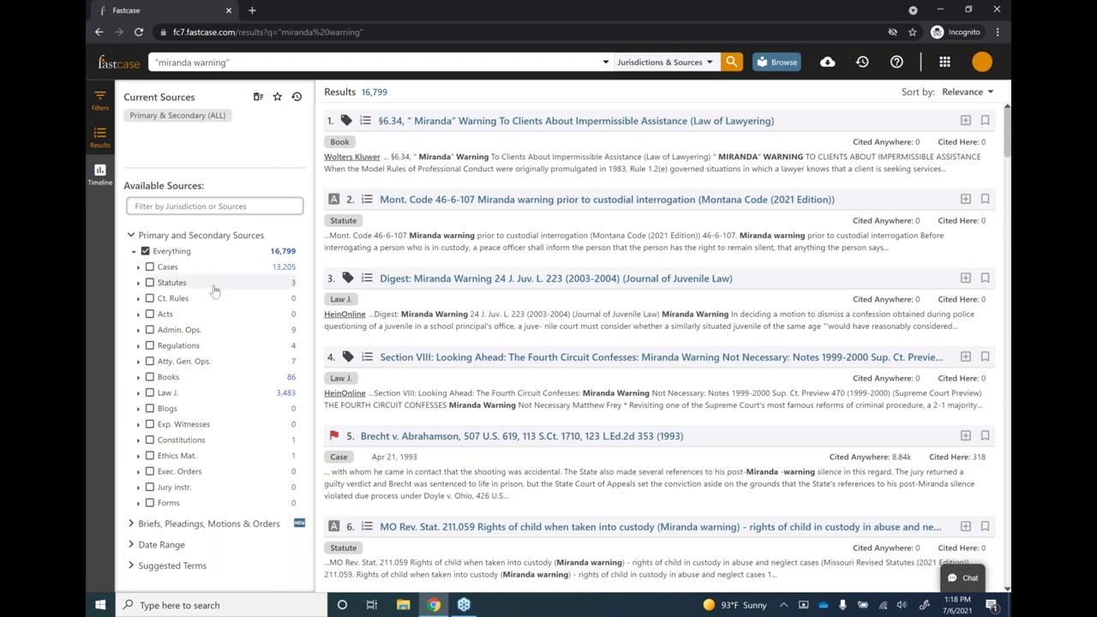
Step: Inspect the Briefs, Pleadings, Motions & Orders and Date Range filters, leaving only Suggested Terms expanded
{"action": "left_click", "coordinate": [130, 237]}
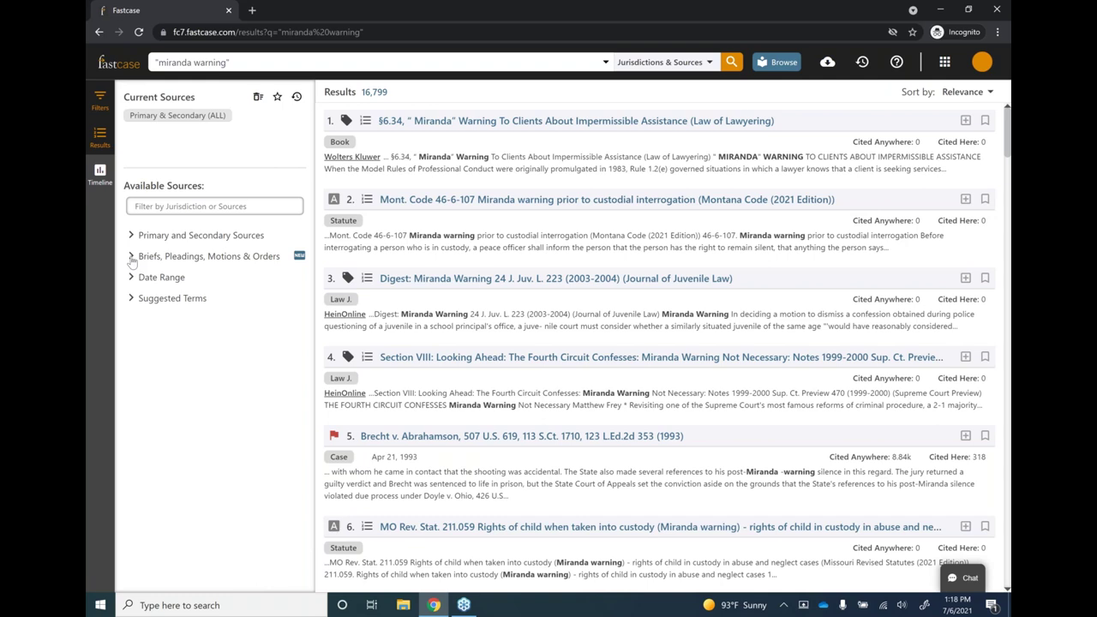
{"action": "left_click", "coordinate": [132, 257]}
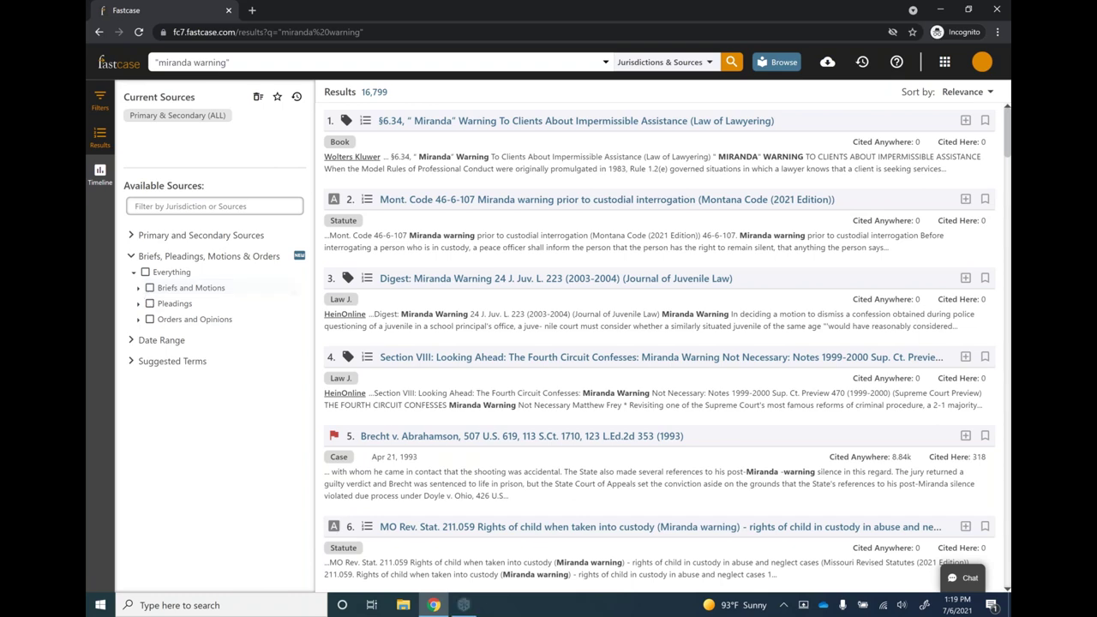
{"action": "left_click", "coordinate": [130, 261]}
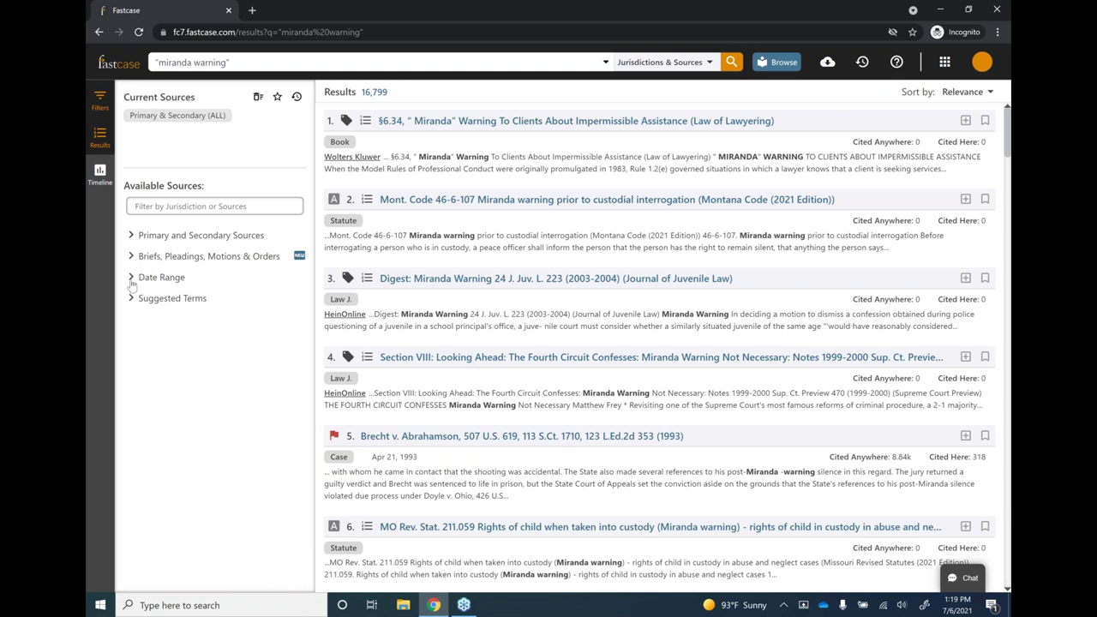
{"action": "left_click", "coordinate": [131, 279]}
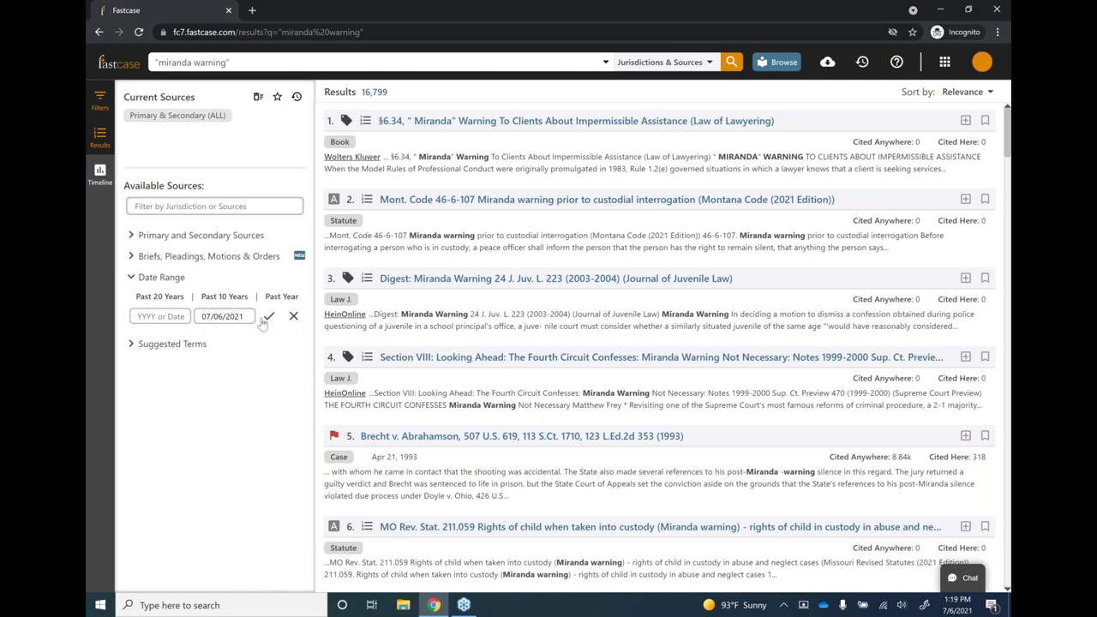
{"action": "left_click", "coordinate": [130, 344]}
{"action": "left_click", "coordinate": [130, 278]}
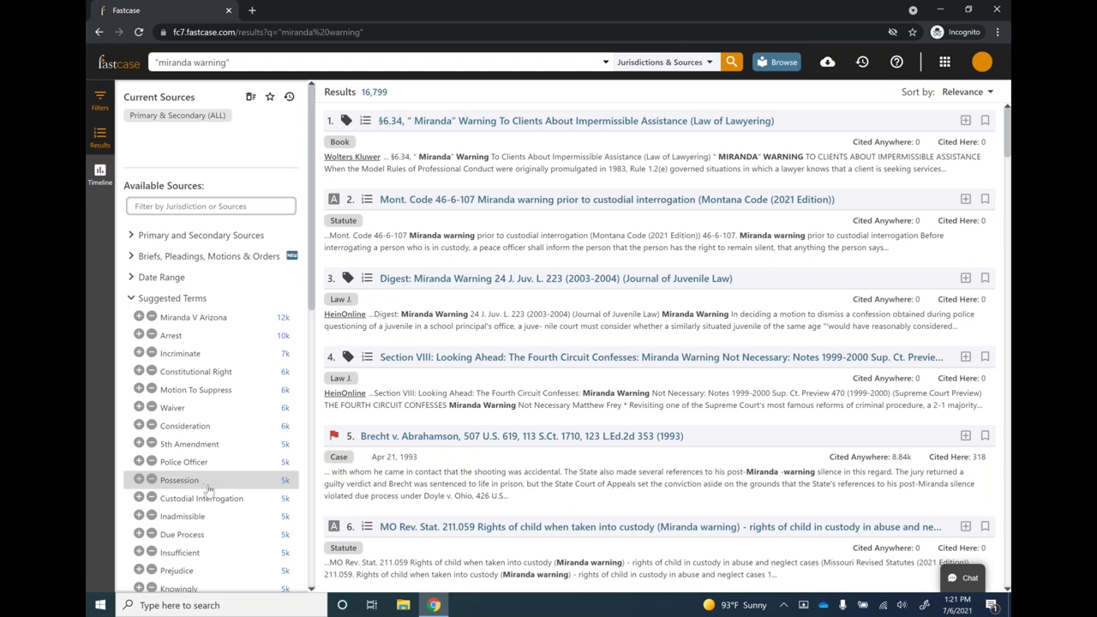
Step: Open the case Brecht v. Abrahamson, 507 U.S. 619, from the results and dismiss the introductory tour messages
{"action": "left_click", "coordinate": [436, 441]}
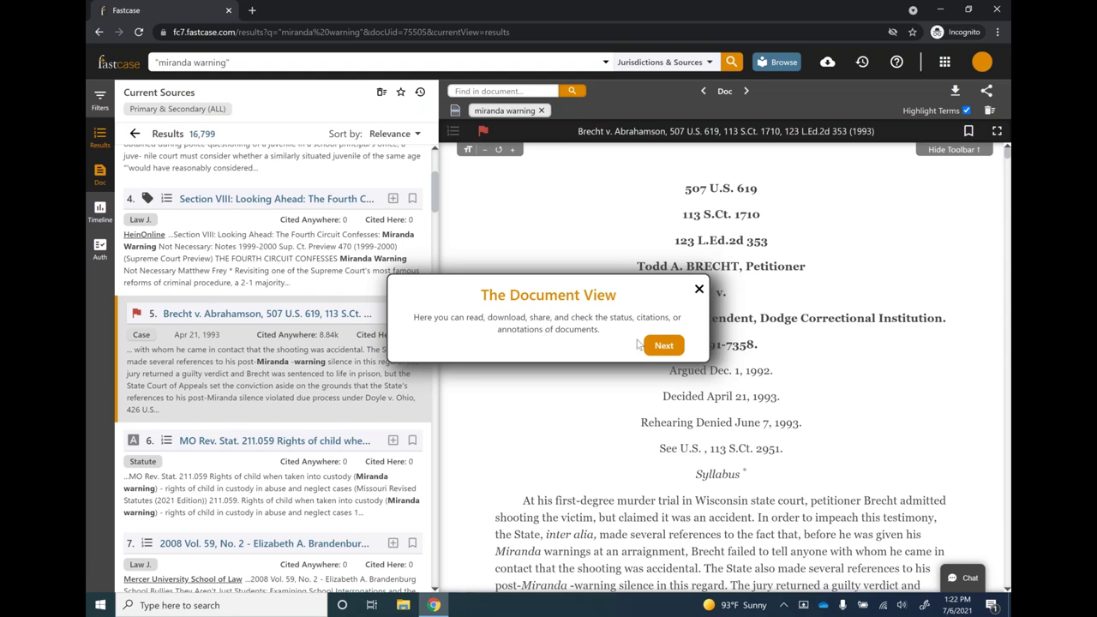
{"action": "left_click", "coordinate": [698, 291]}
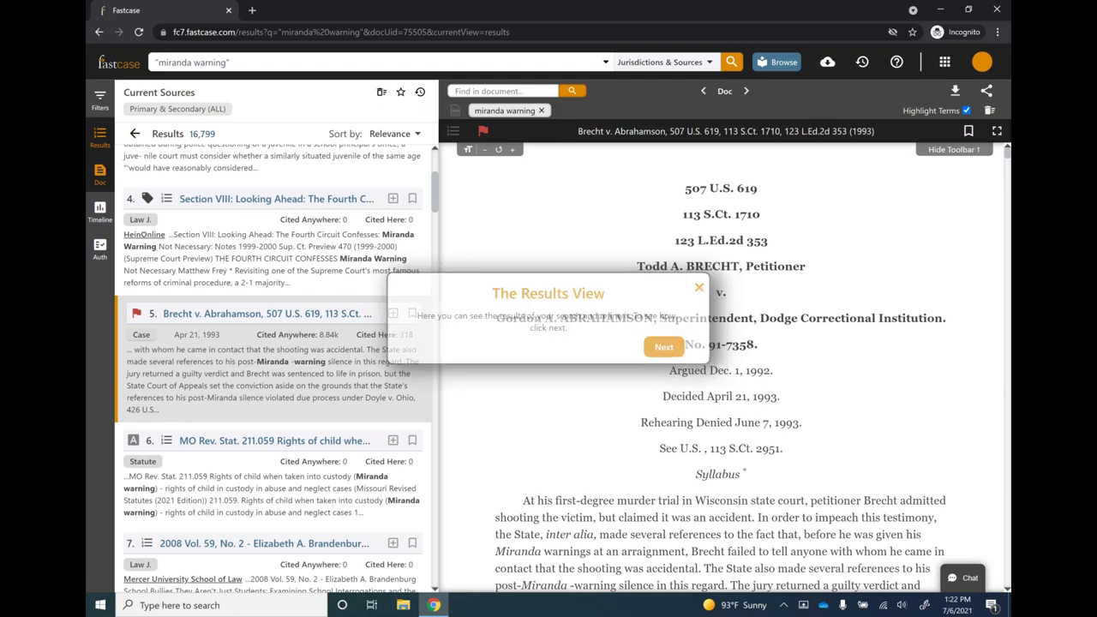
{"action": "left_click", "coordinate": [699, 288]}
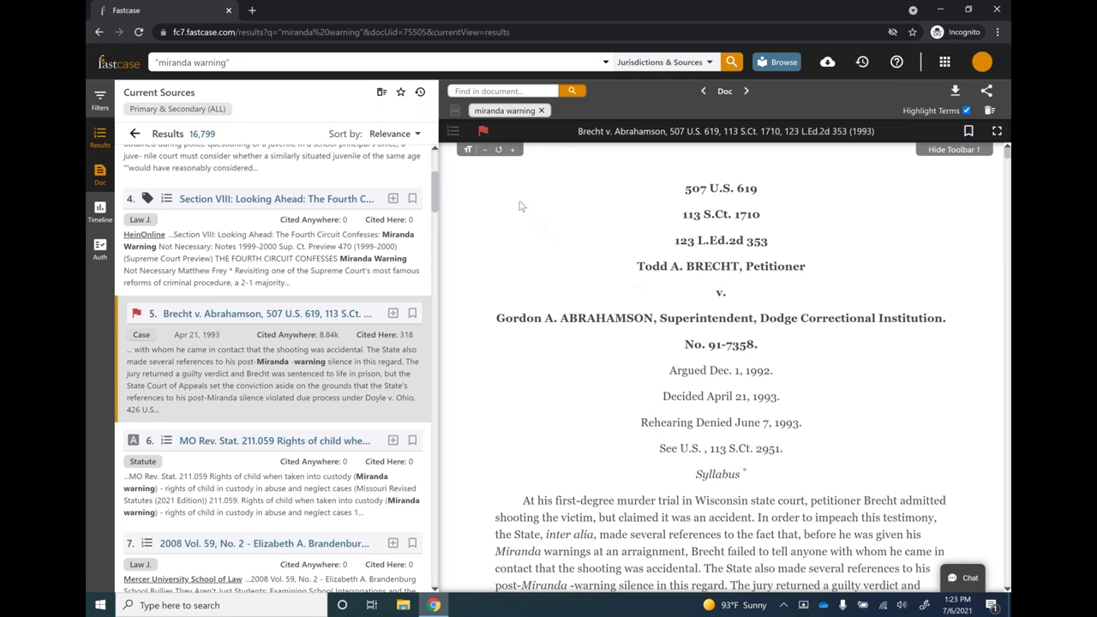
Step: Try a larger text size and a hidden toolbar in the case document, restoring both
{"action": "left_click", "coordinate": [512, 152]}
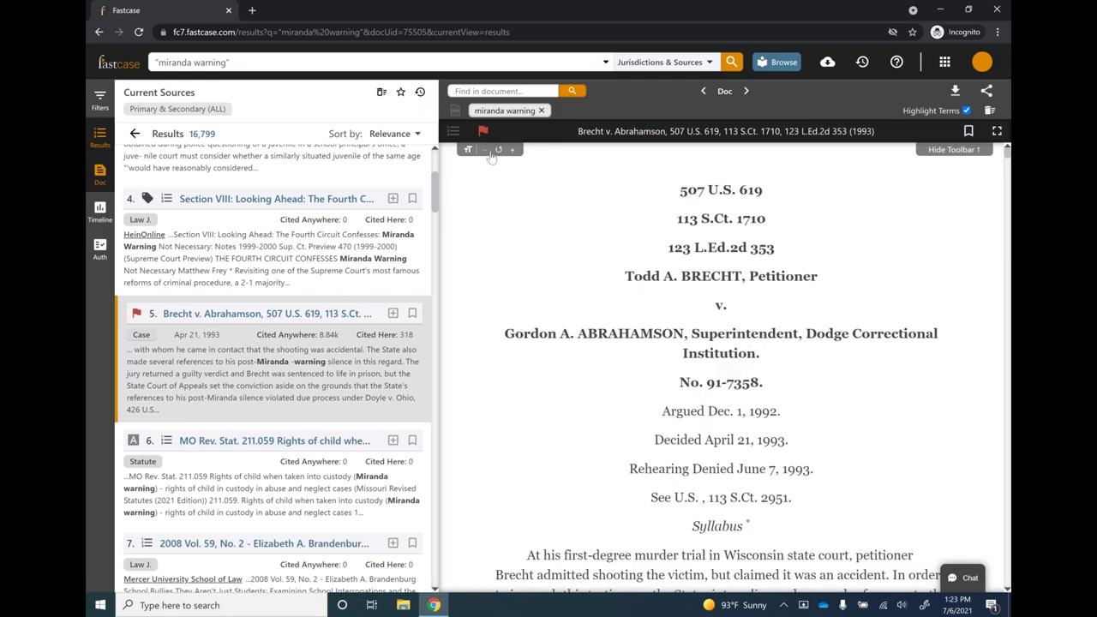
{"action": "left_click", "coordinate": [486, 151]}
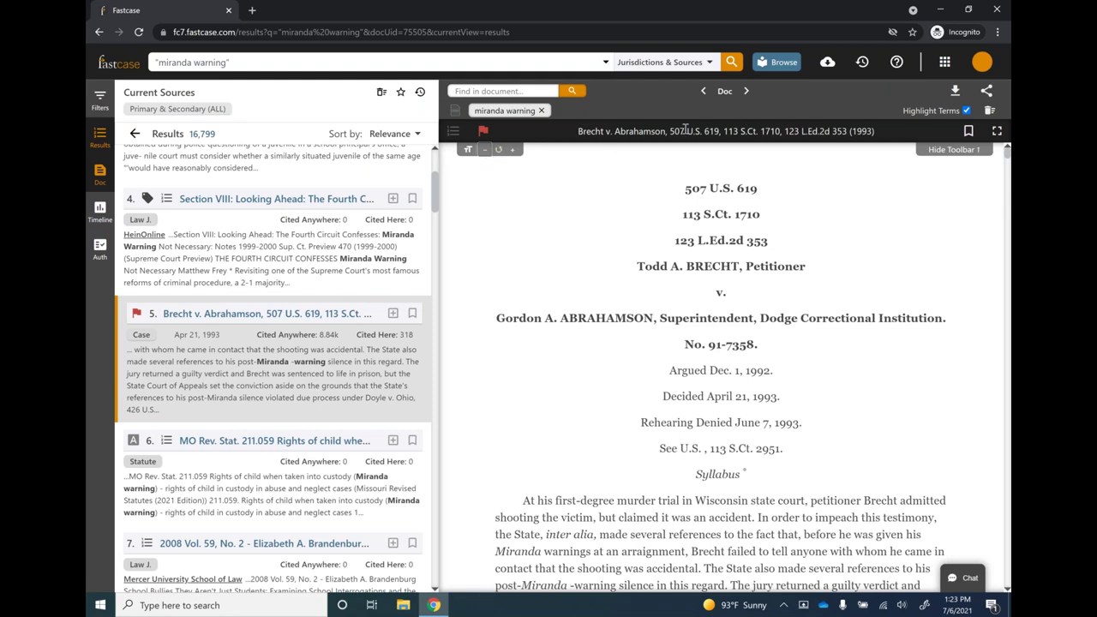
{"action": "left_click", "coordinate": [931, 150]}
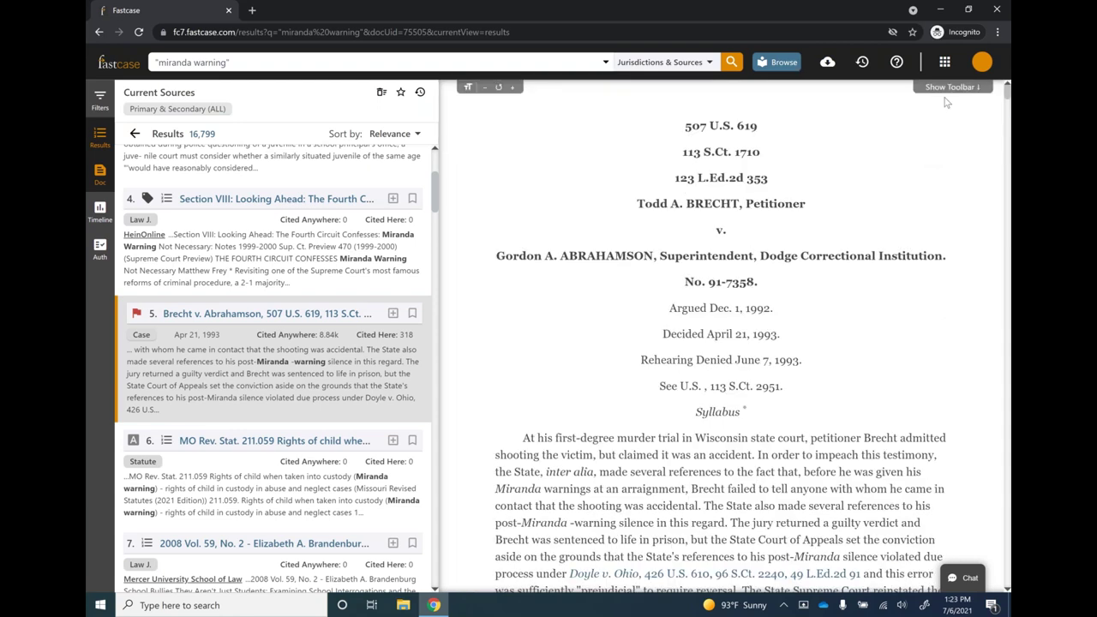
{"action": "left_click", "coordinate": [949, 88]}
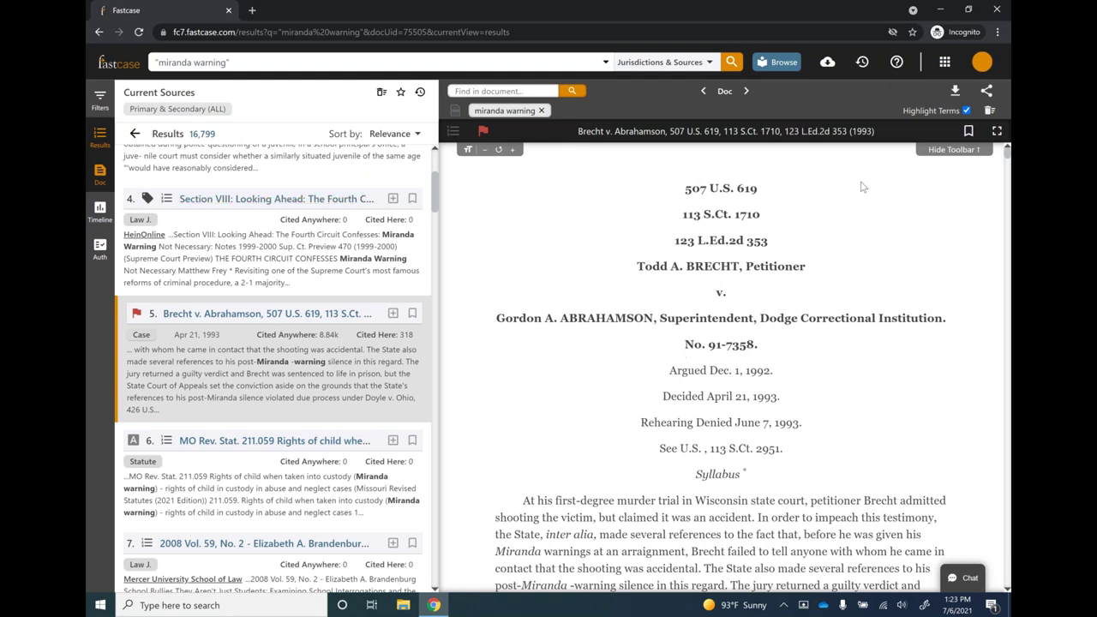
Step: Expand the case to full width and try PDF download options without dual-column formatting and with search term highlighting, cancelling the download
{"action": "left_click", "coordinate": [997, 133]}
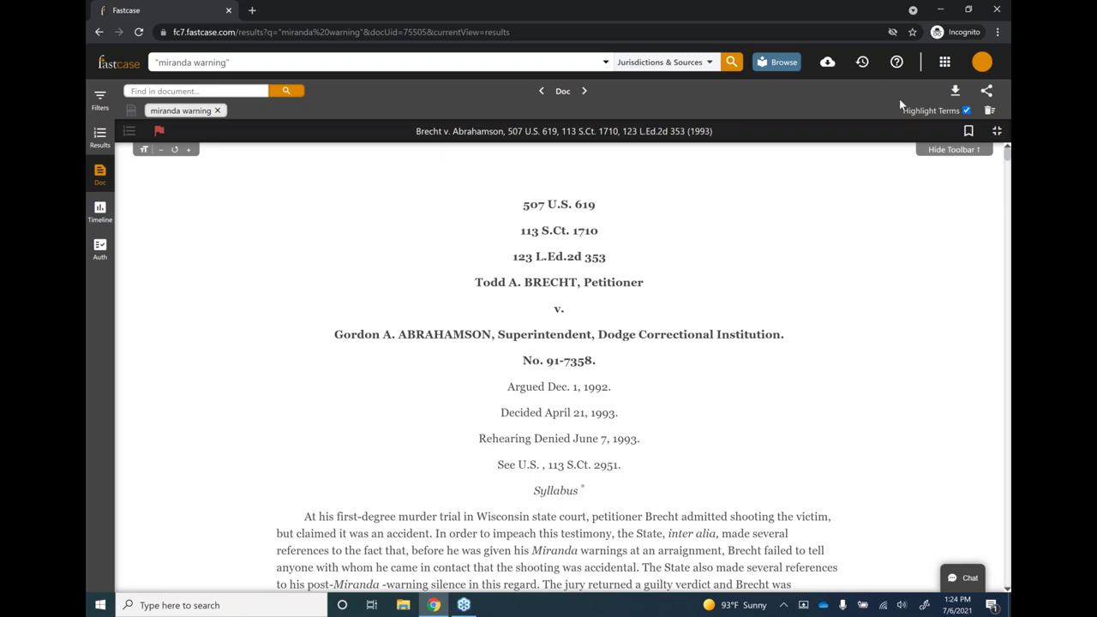
{"action": "left_click", "coordinate": [956, 92]}
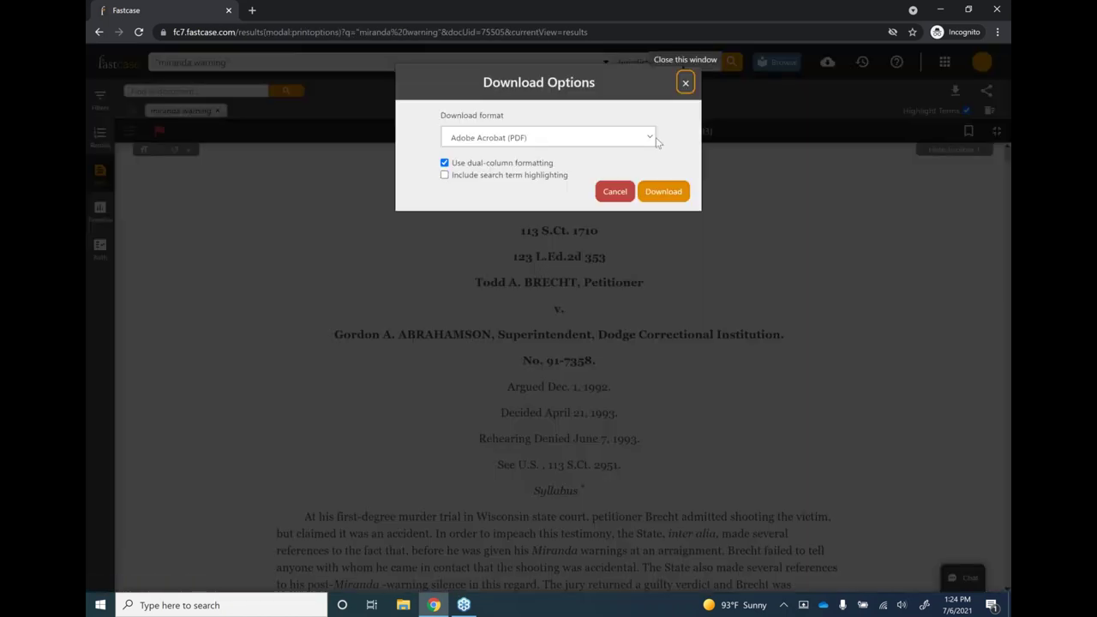
{"action": "left_click", "coordinate": [646, 141]}
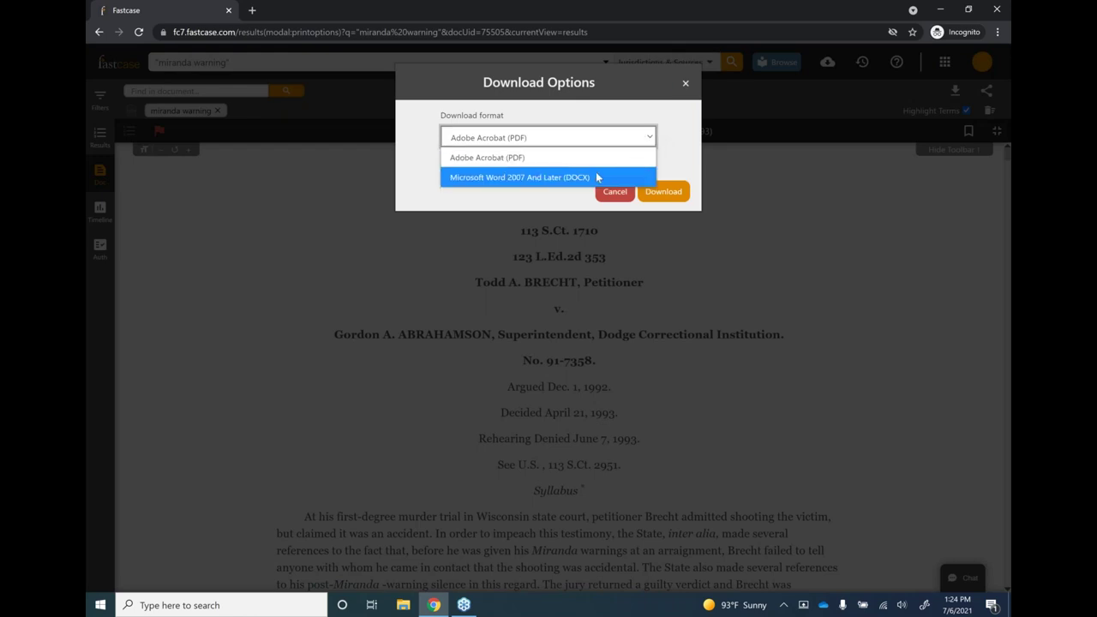
{"action": "left_click", "coordinate": [636, 151]}
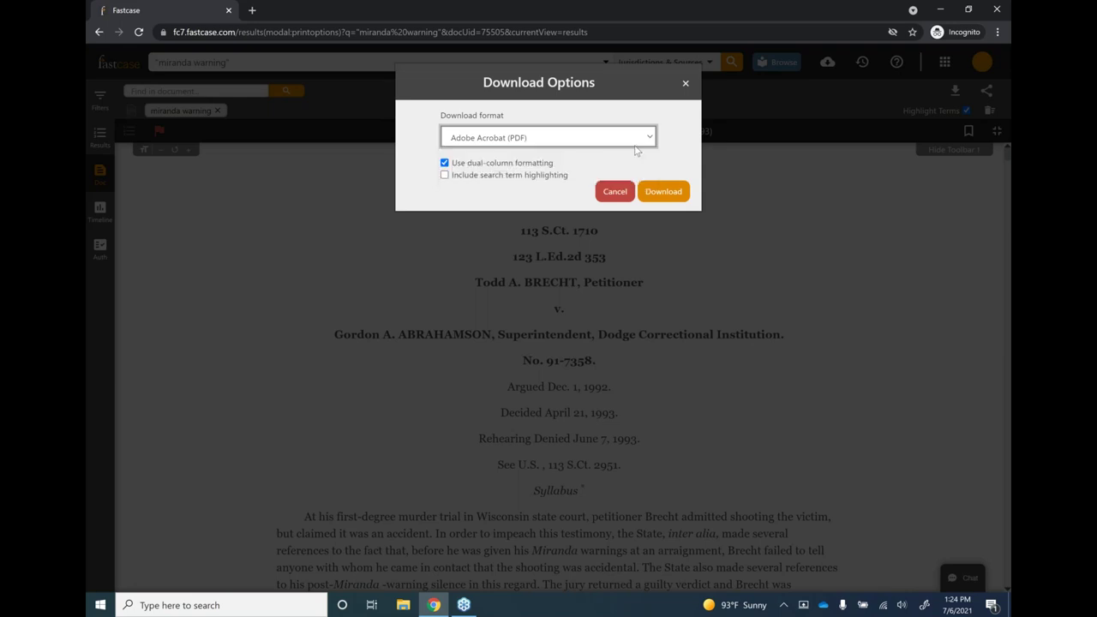
{"action": "left_click", "coordinate": [443, 164]}
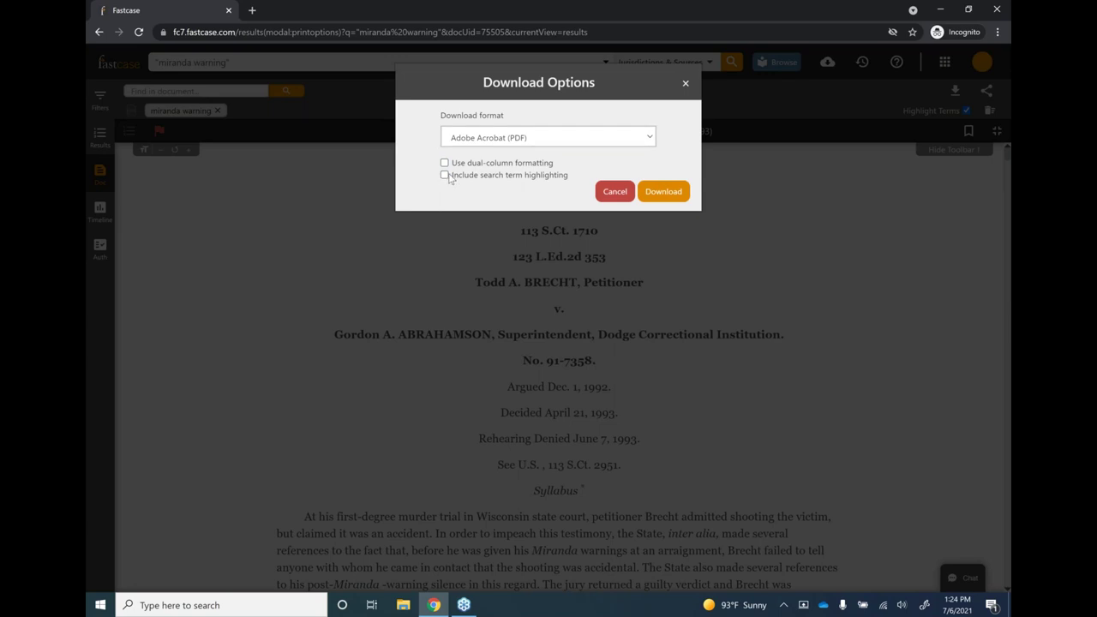
{"action": "left_click", "coordinate": [444, 176]}
{"action": "left_click", "coordinate": [614, 191]}
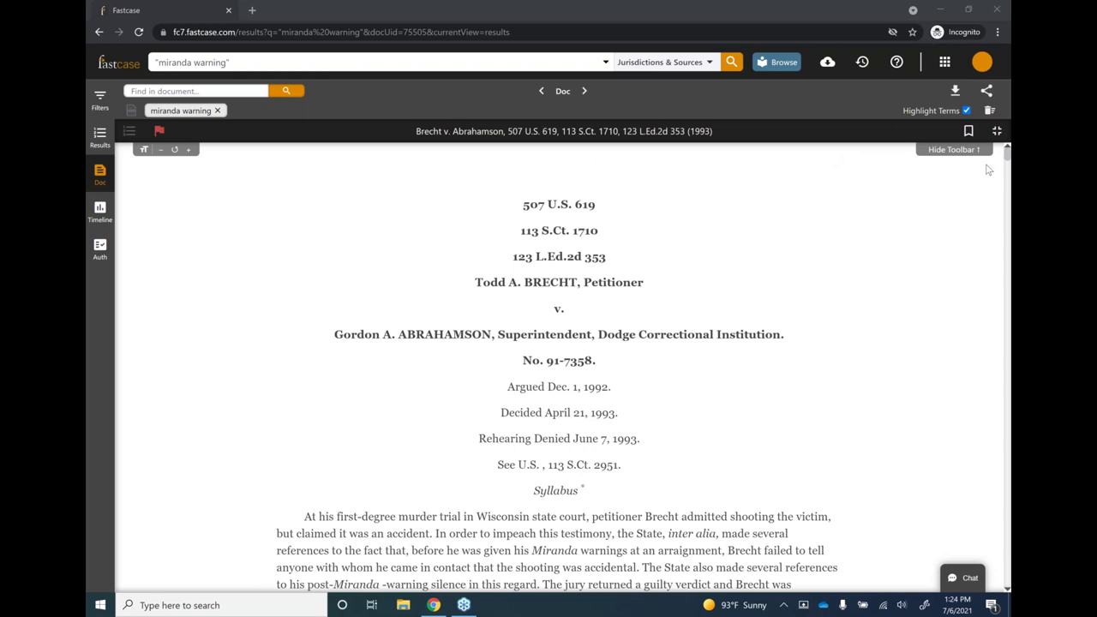
Step: Add the case to the export queue, and open its email form, clearing the recipient and closing it without sending
{"action": "left_click", "coordinate": [988, 98]}
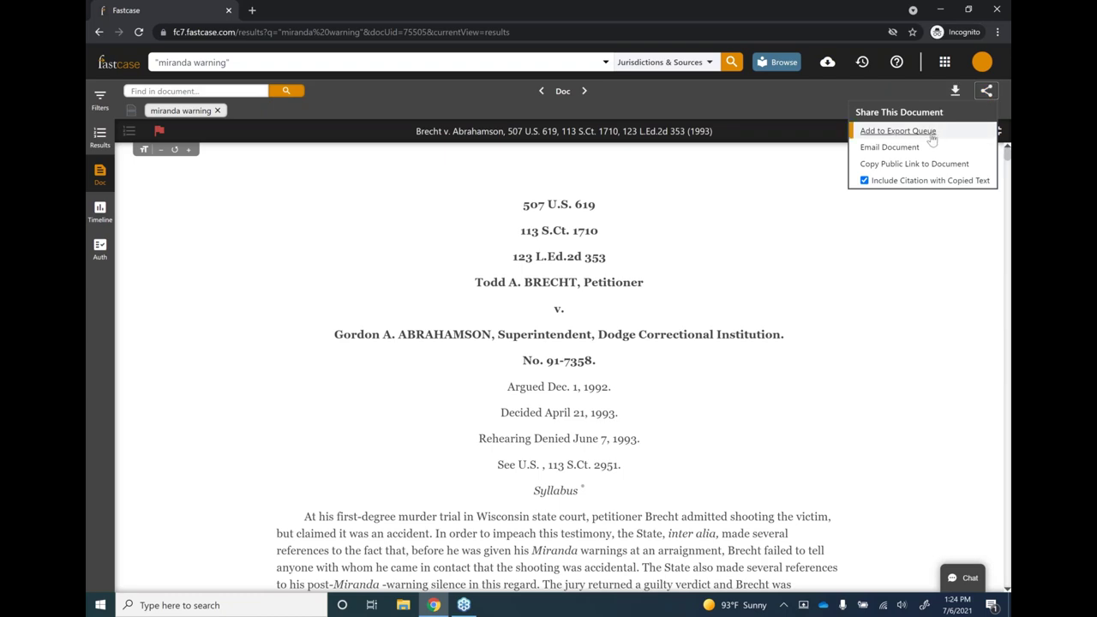
{"action": "left_click", "coordinate": [897, 131]}
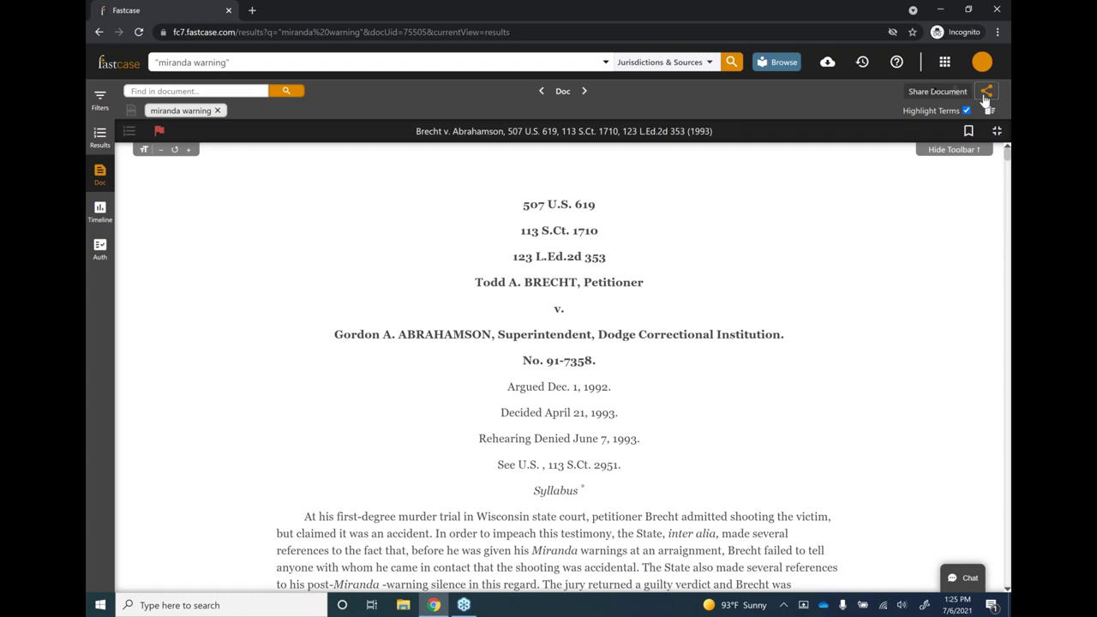
{"action": "left_click", "coordinate": [985, 92]}
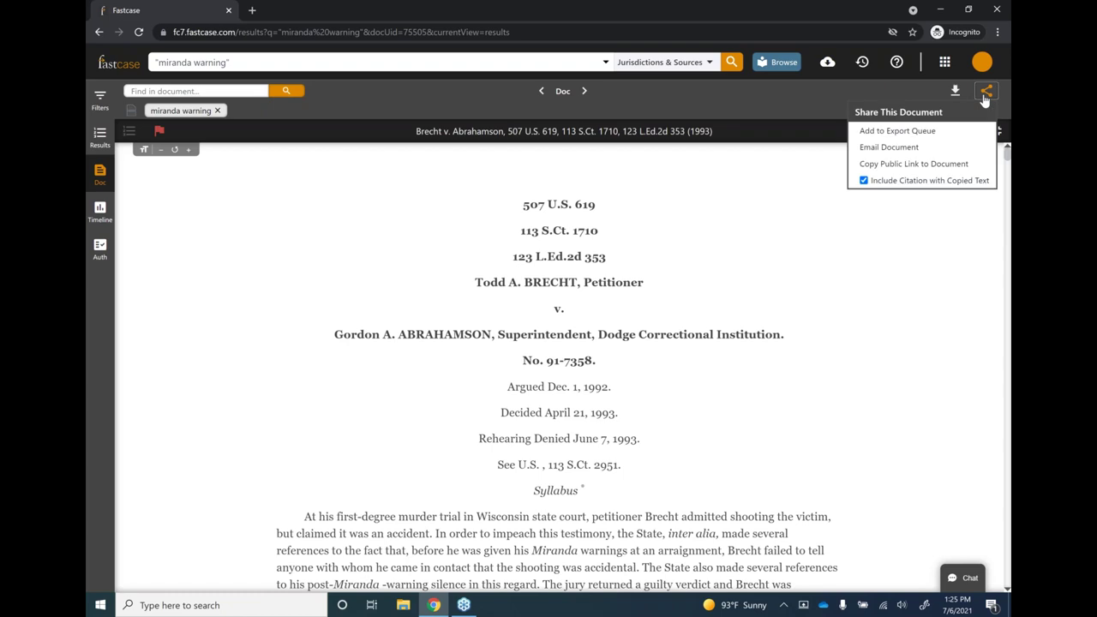
{"action": "left_click", "coordinate": [905, 150]}
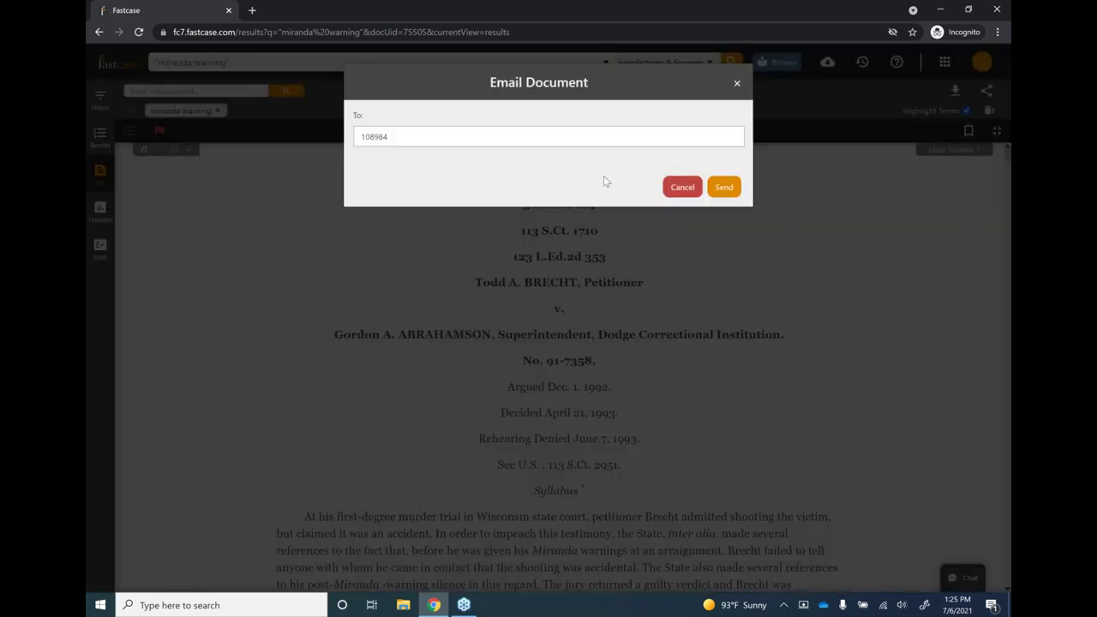
{"action": "left_click", "coordinate": [529, 134]}
{"action": "key", "text": "ctrl+a"}
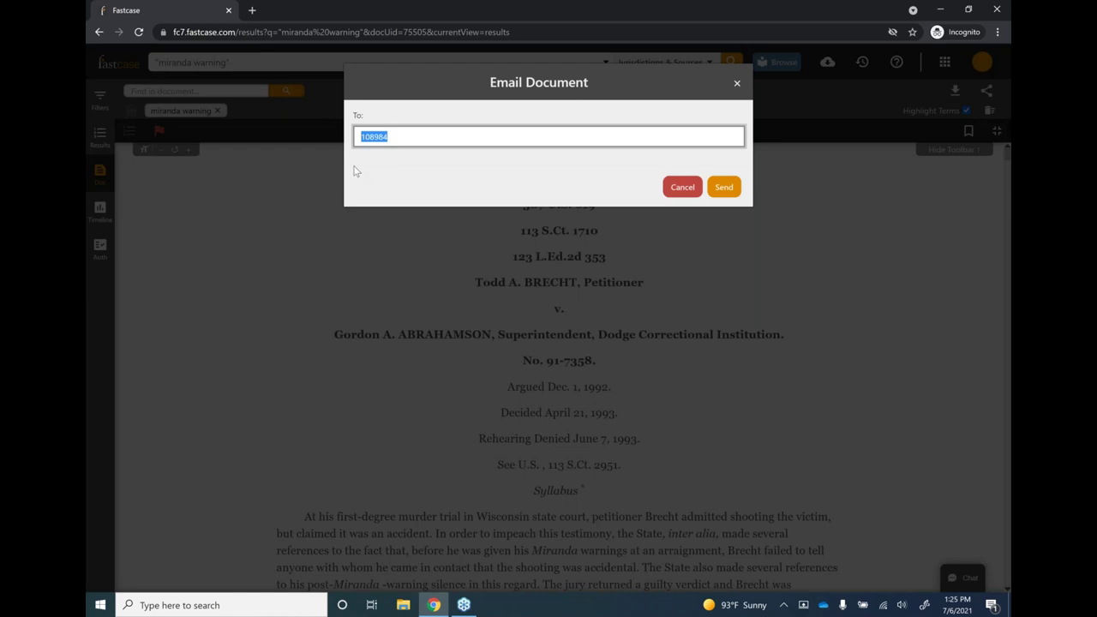
{"action": "key", "text": "BackSpace"}
{"action": "left_click", "coordinate": [736, 83]}
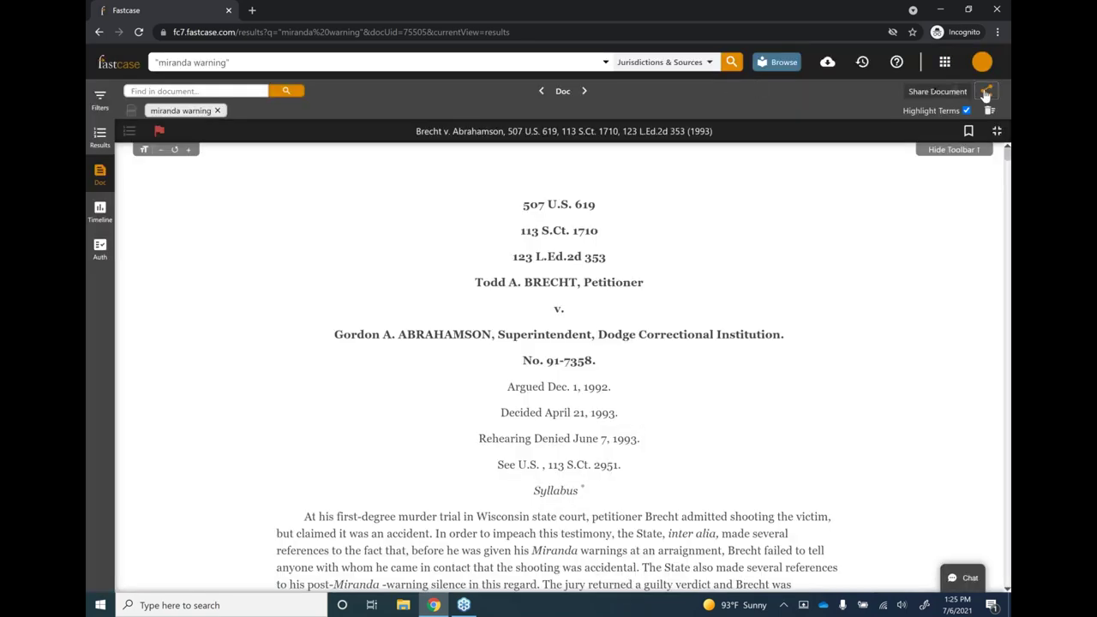
Step: Review the options for sharing the case and the browser's print option without choosing any of them
{"action": "left_click", "coordinate": [985, 91]}
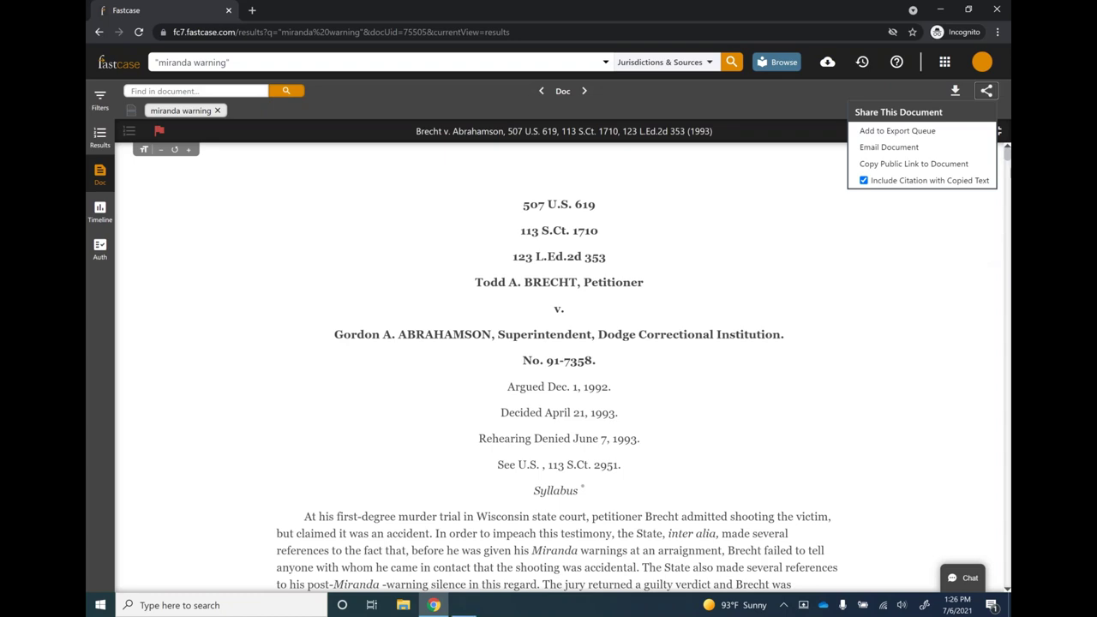
{"action": "left_click", "coordinate": [986, 94]}
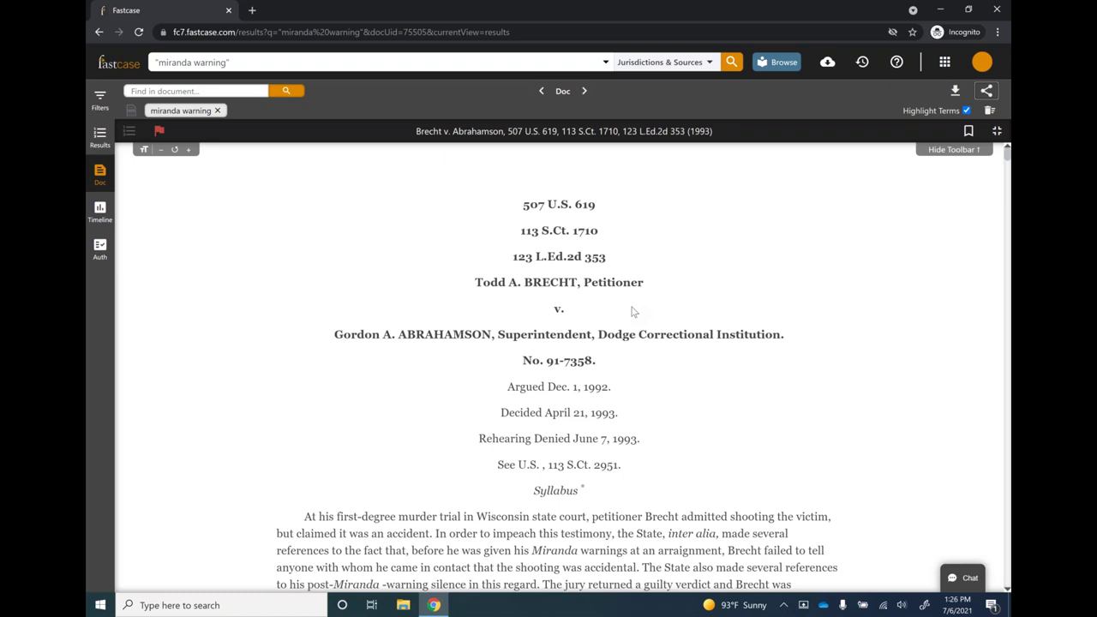
{"action": "right_click", "coordinate": [632, 308]}
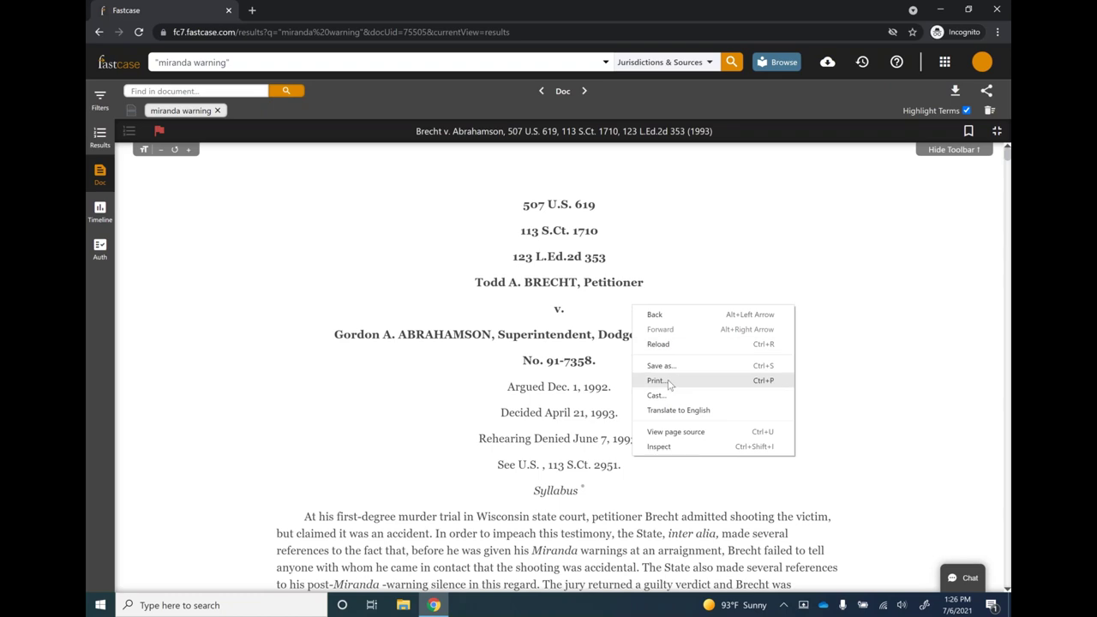
{"action": "left_click", "coordinate": [693, 273]}
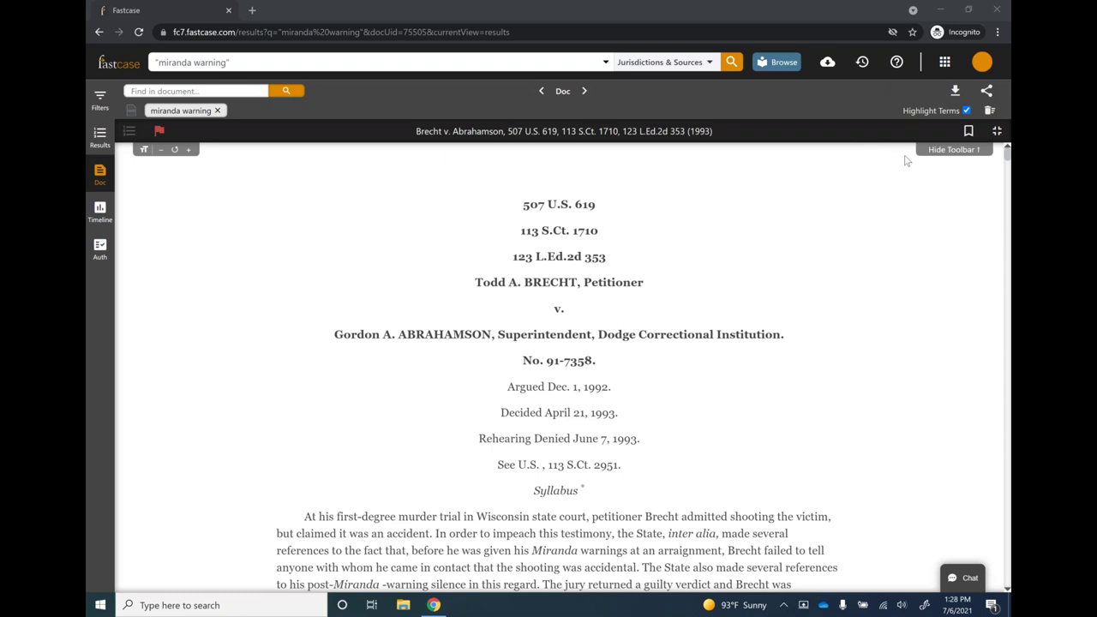
Step: Bookmark Brecht v. Abrahamson and view the search history and document history
{"action": "left_click", "coordinate": [969, 134]}
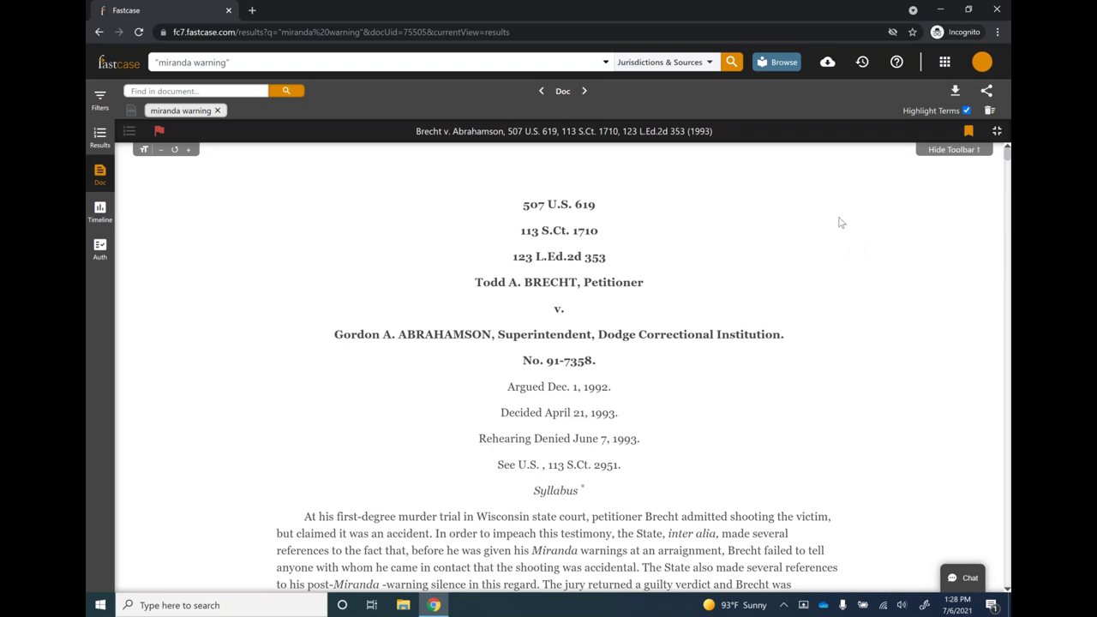
{"action": "left_click", "coordinate": [861, 64]}
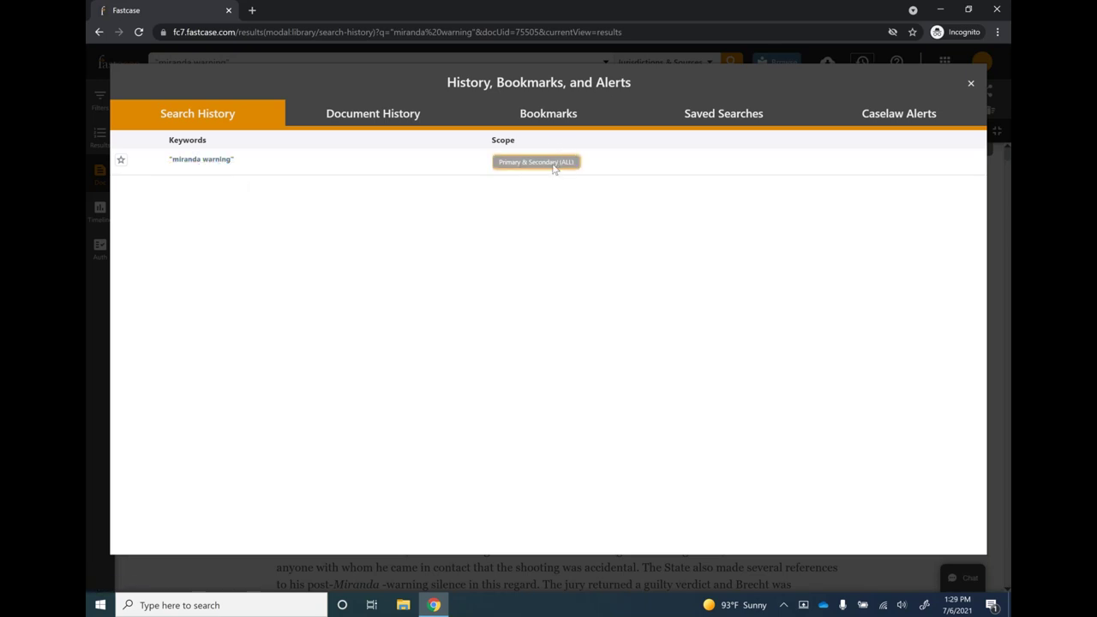
{"action": "left_click", "coordinate": [393, 119]}
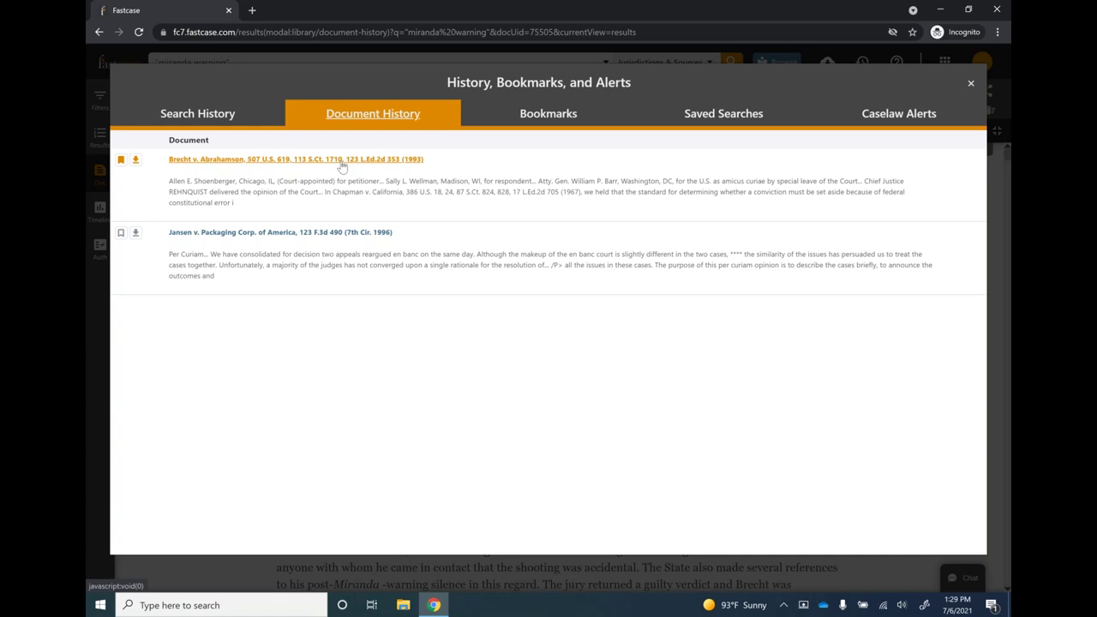
Step: View the bookmarks and saved searches, and review the save and alert actions available for the current search
{"action": "left_click", "coordinate": [548, 116]}
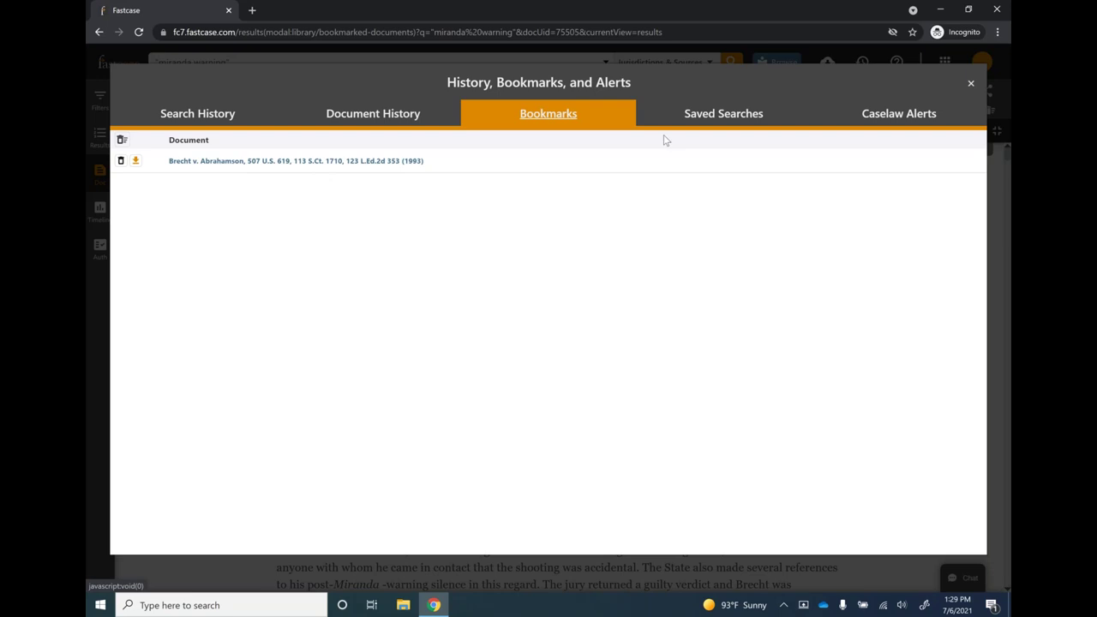
{"action": "left_click", "coordinate": [734, 123]}
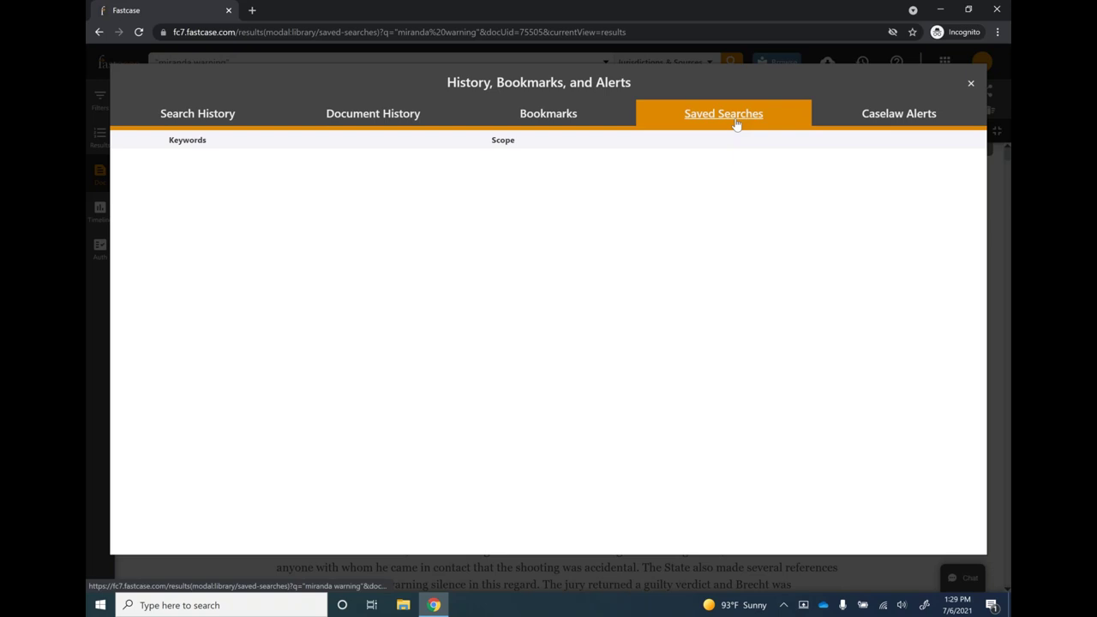
{"action": "left_click", "coordinate": [970, 88]}
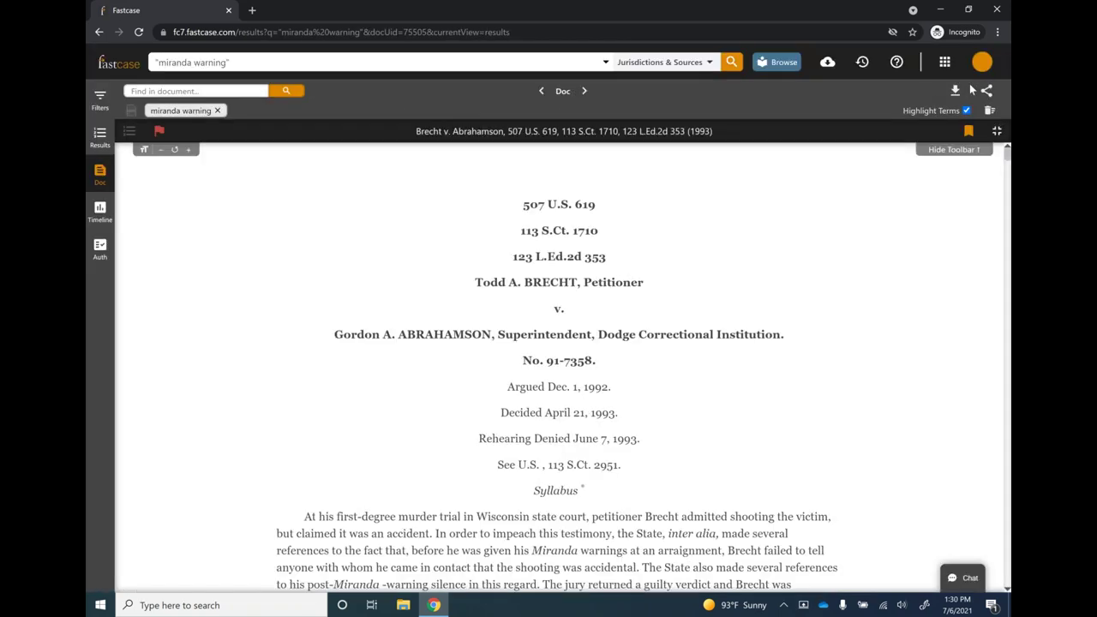
{"action": "left_click", "coordinate": [605, 63]}
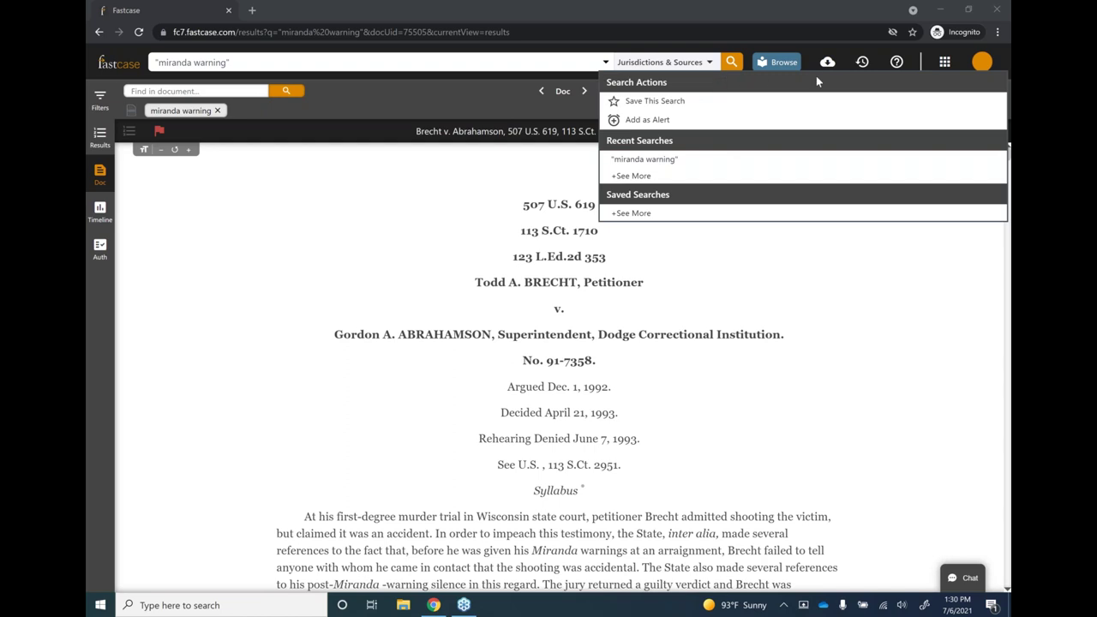
Step: Queue both Brecht v. Abrahamson and Jansen v. Packaging Corp. of America for export from the document history
{"action": "left_click", "coordinate": [860, 62]}
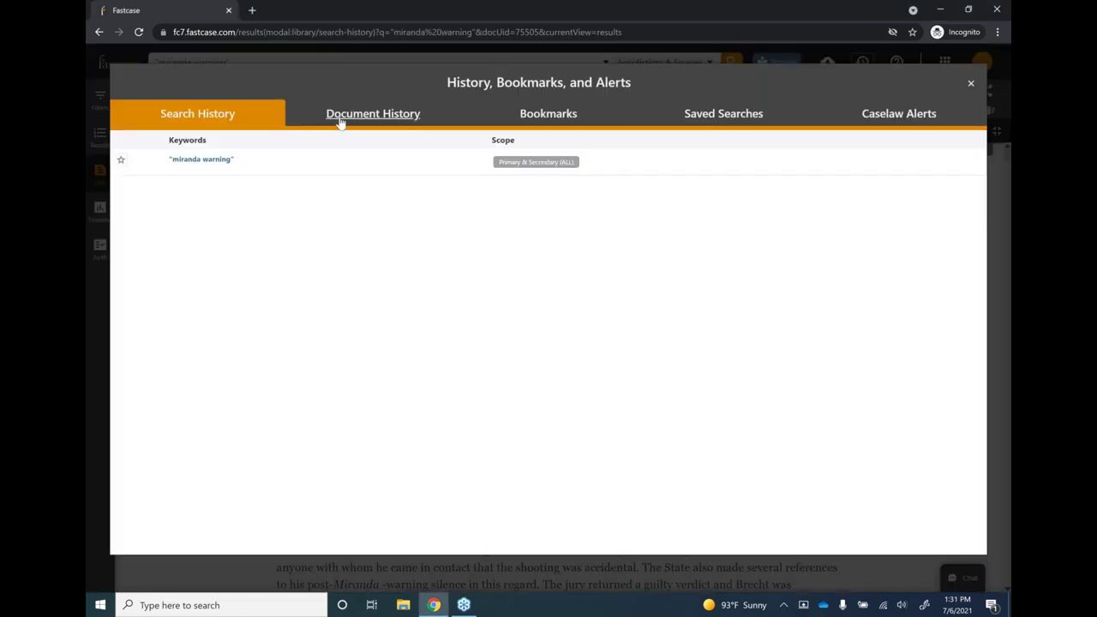
{"action": "left_click", "coordinate": [340, 123]}
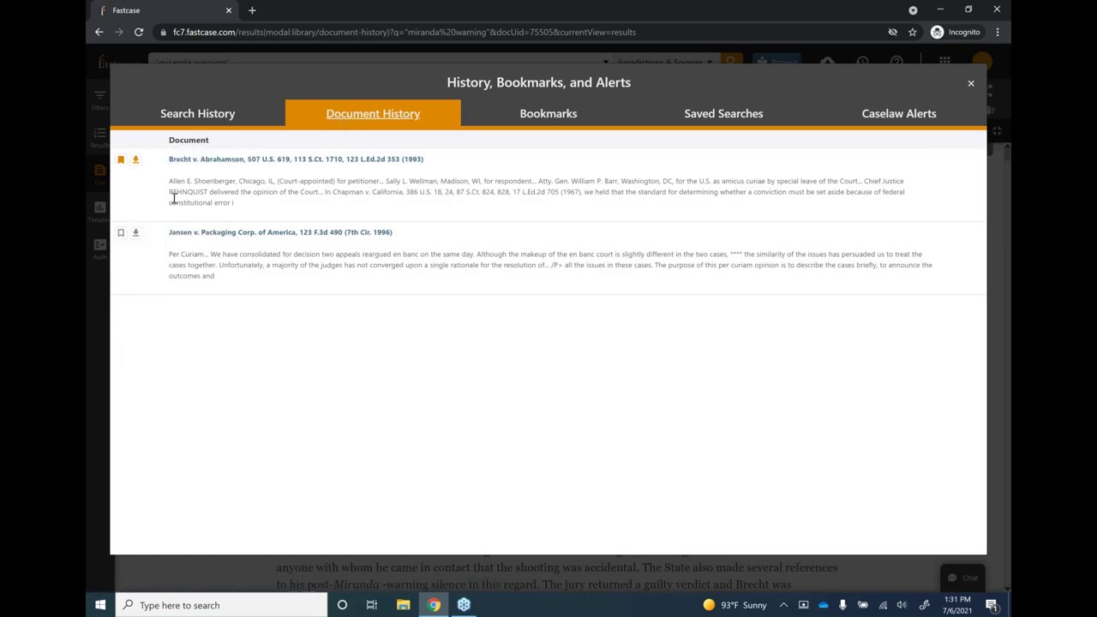
{"action": "left_click", "coordinate": [543, 118]}
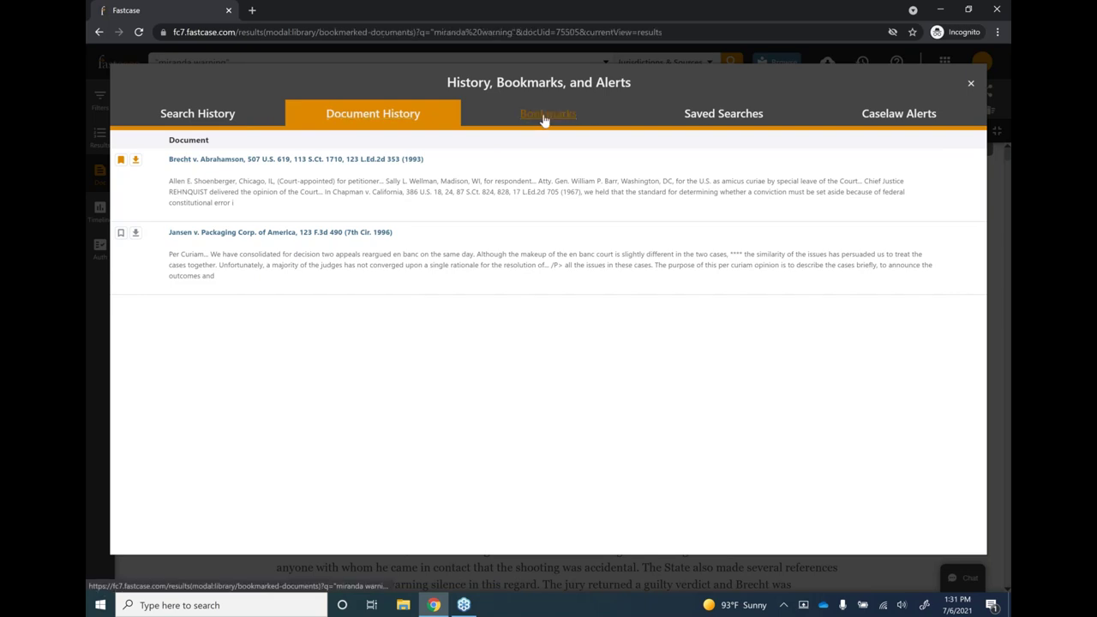
{"action": "left_click", "coordinate": [410, 119]}
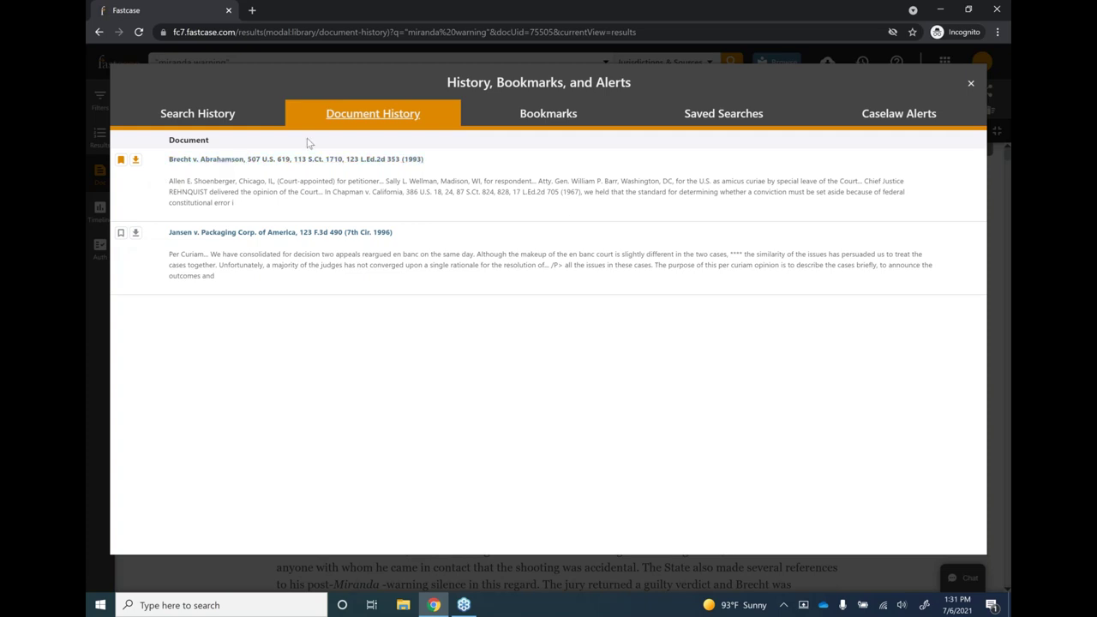
{"action": "left_click", "coordinate": [136, 161]}
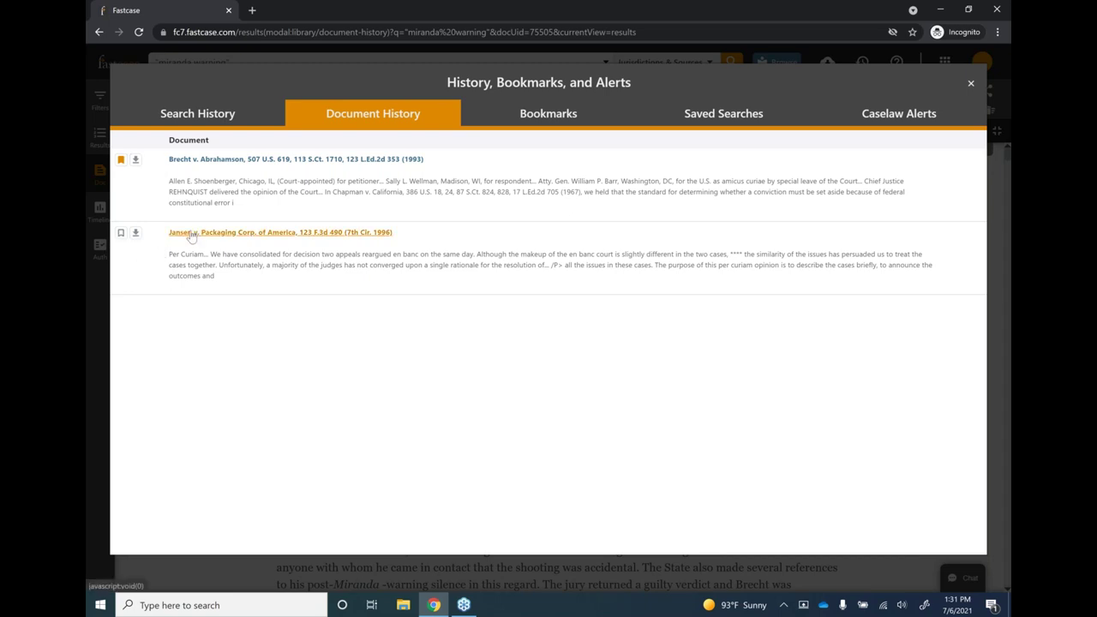
{"action": "left_click", "coordinate": [135, 233]}
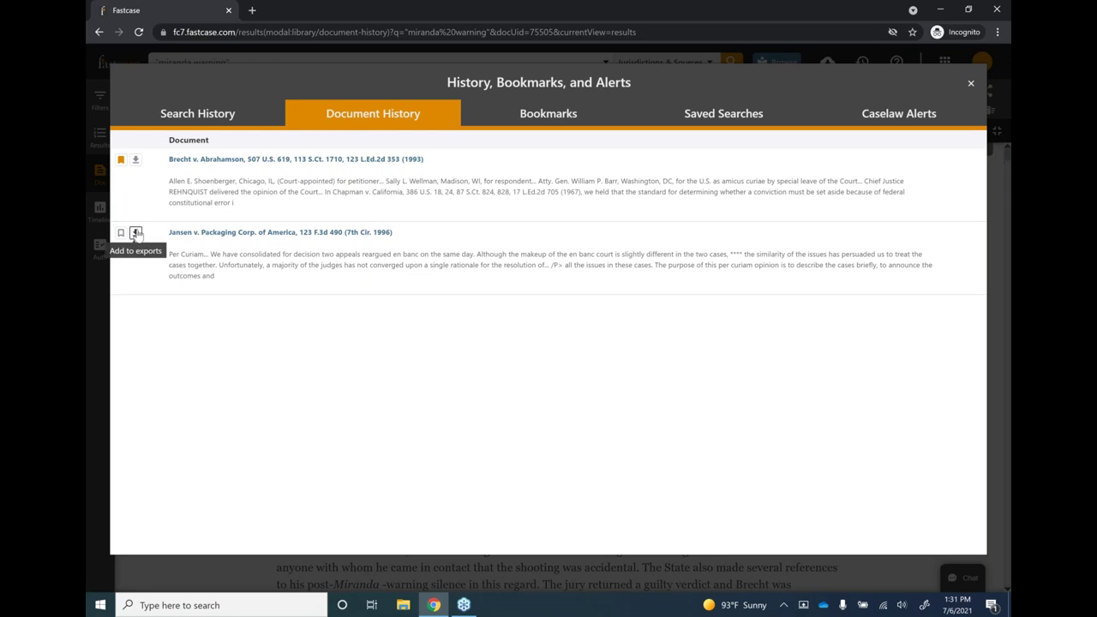
{"action": "left_click", "coordinate": [135, 161]}
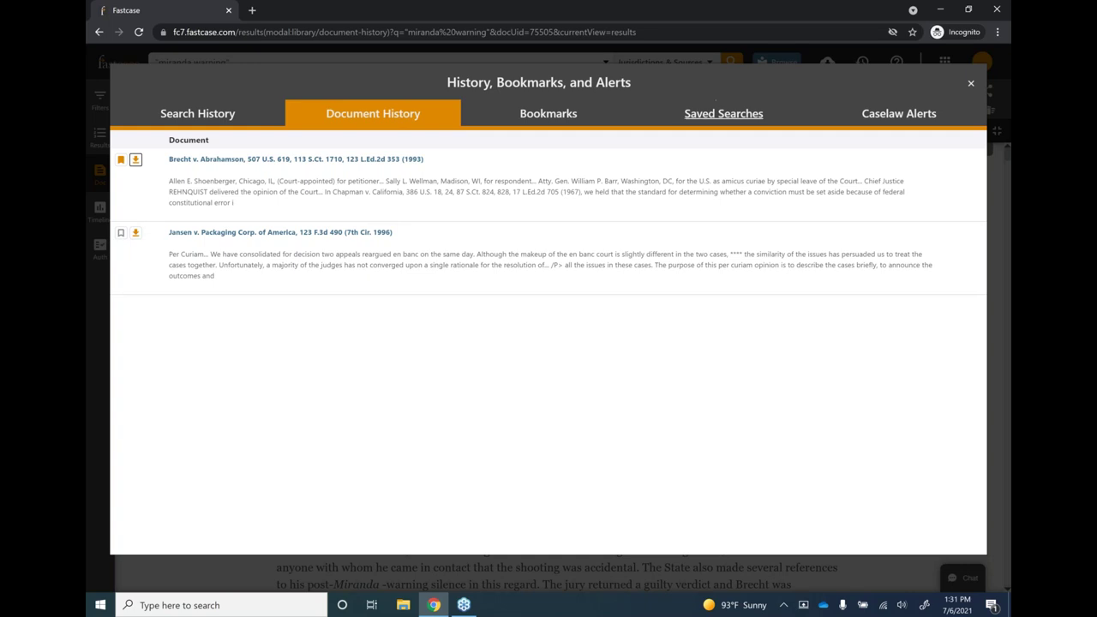
{"action": "left_click", "coordinate": [971, 83]}
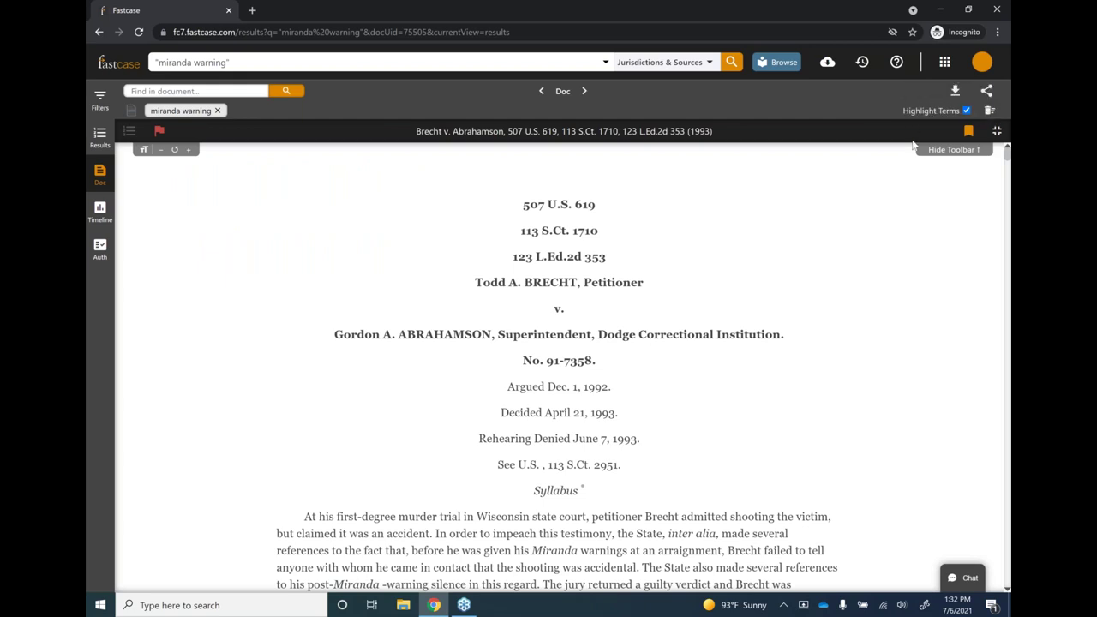
Step: View the export queue and review the batch download formats without downloading the queued cases
{"action": "left_click", "coordinate": [826, 65]}
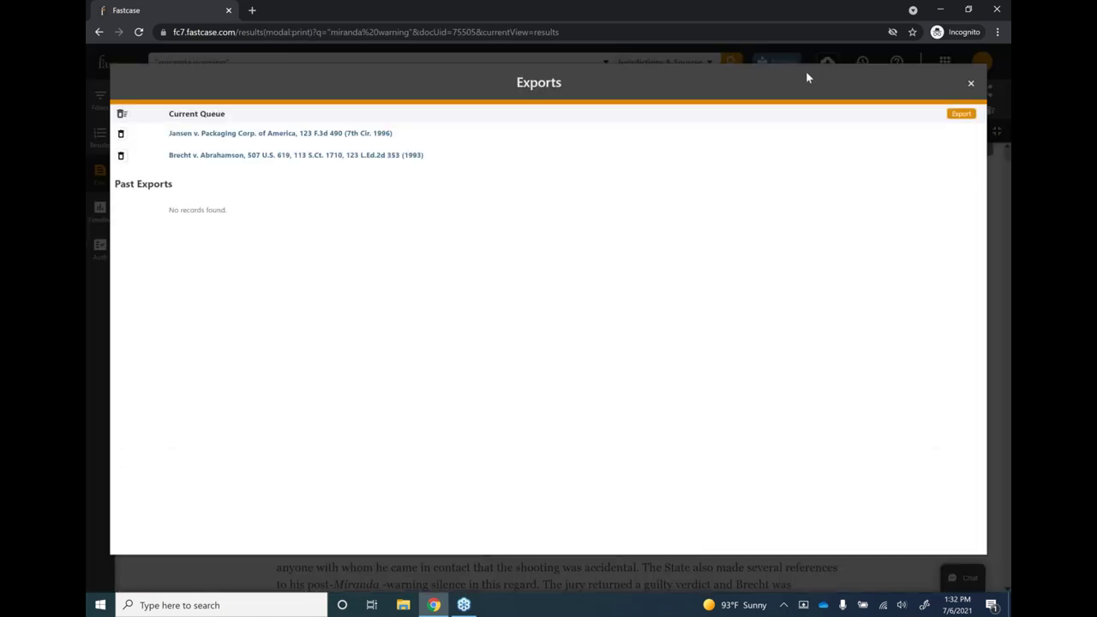
{"action": "left_click", "coordinate": [961, 114]}
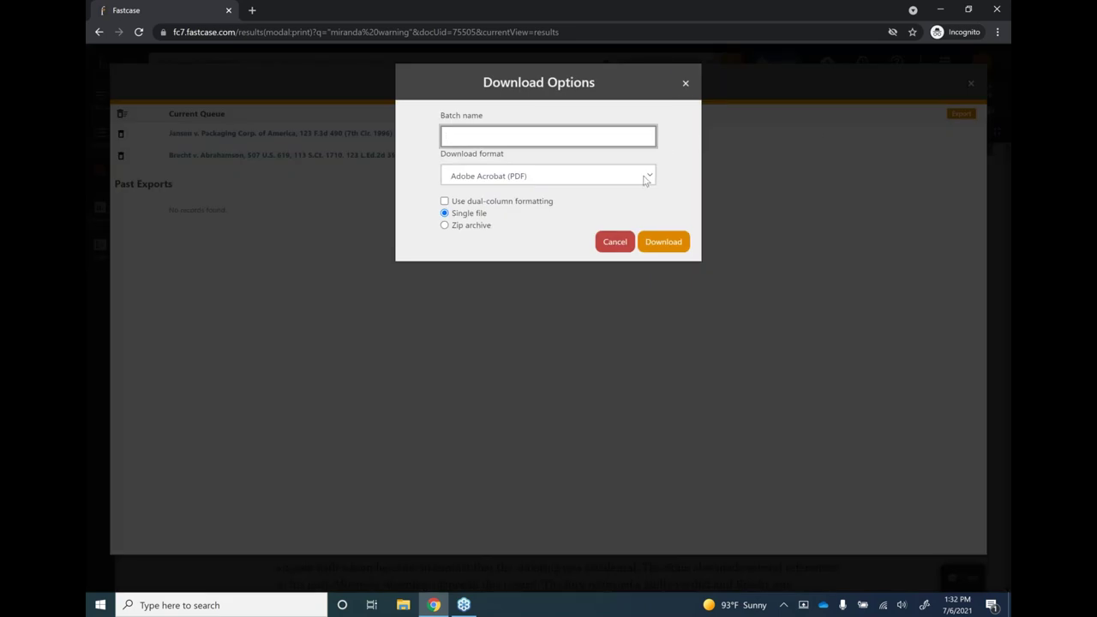
{"action": "left_click", "coordinate": [646, 178]}
{"action": "left_click", "coordinate": [646, 177]}
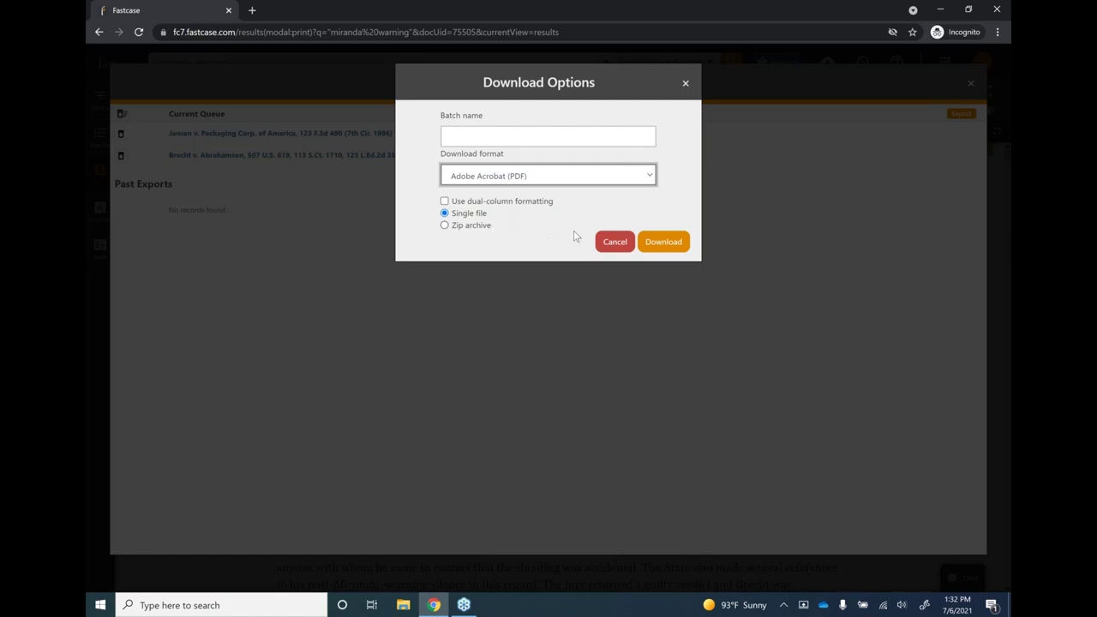
{"action": "left_click", "coordinate": [614, 242]}
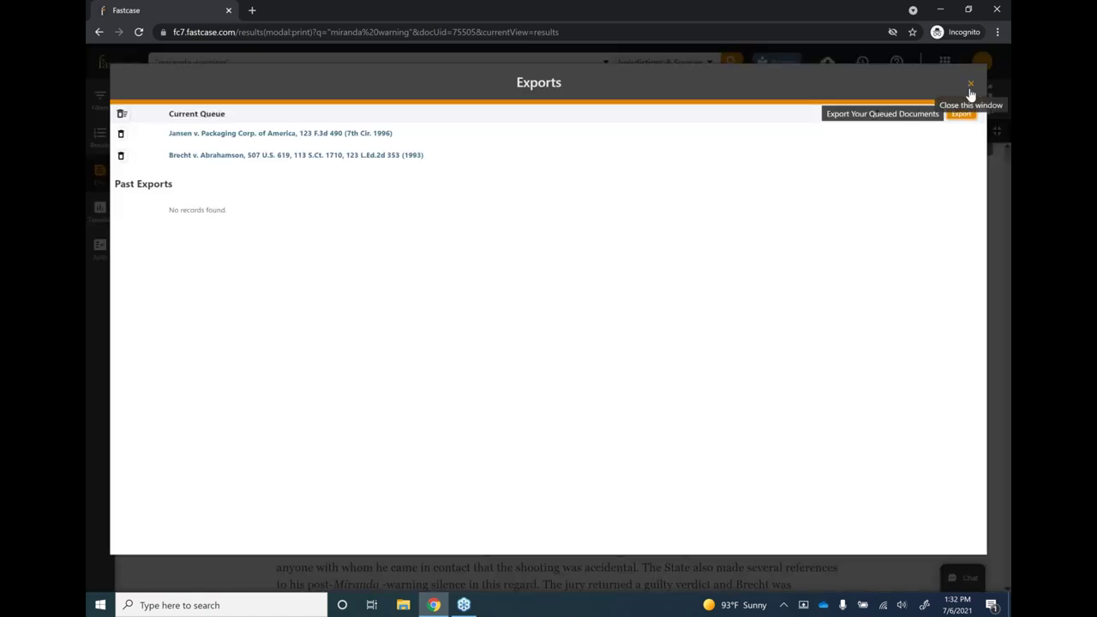
{"action": "left_click", "coordinate": [971, 83]}
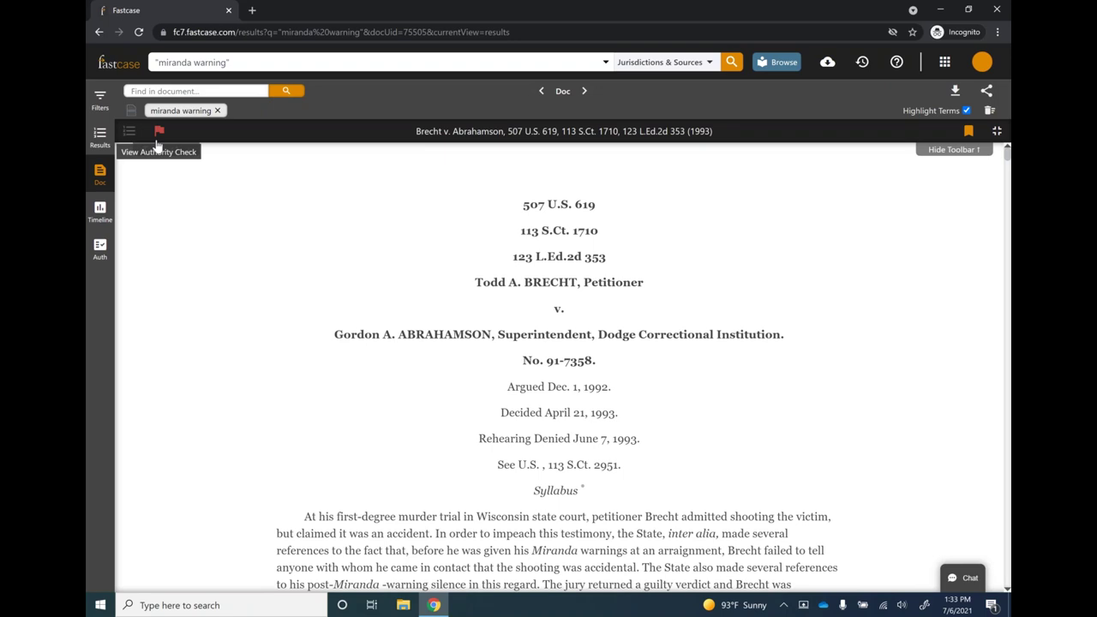
Step: Open the Authority Check for Brecht v. Abrahamson, dismiss its introduction, and review the jurisdiction filter choices
{"action": "left_click", "coordinate": [158, 131]}
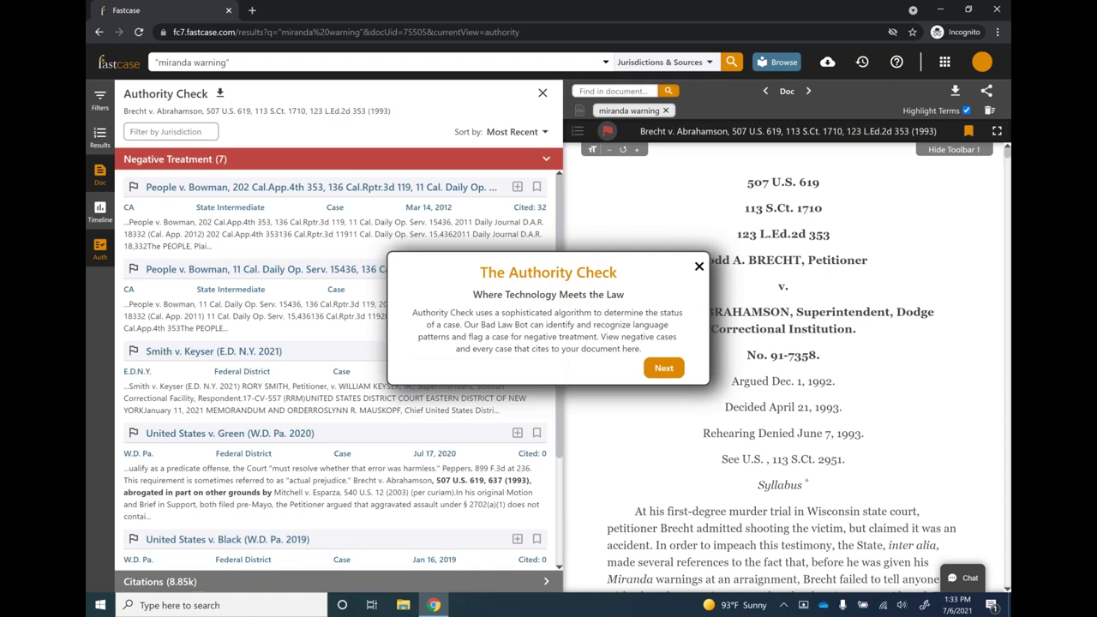
{"action": "left_click", "coordinate": [699, 268]}
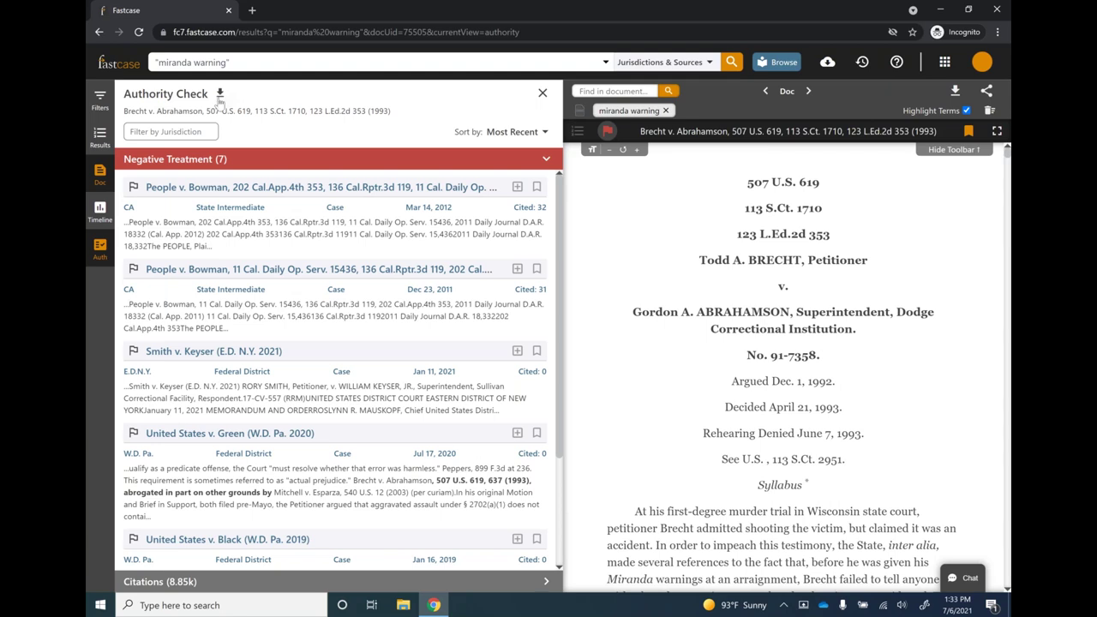
{"action": "left_click", "coordinate": [160, 132]}
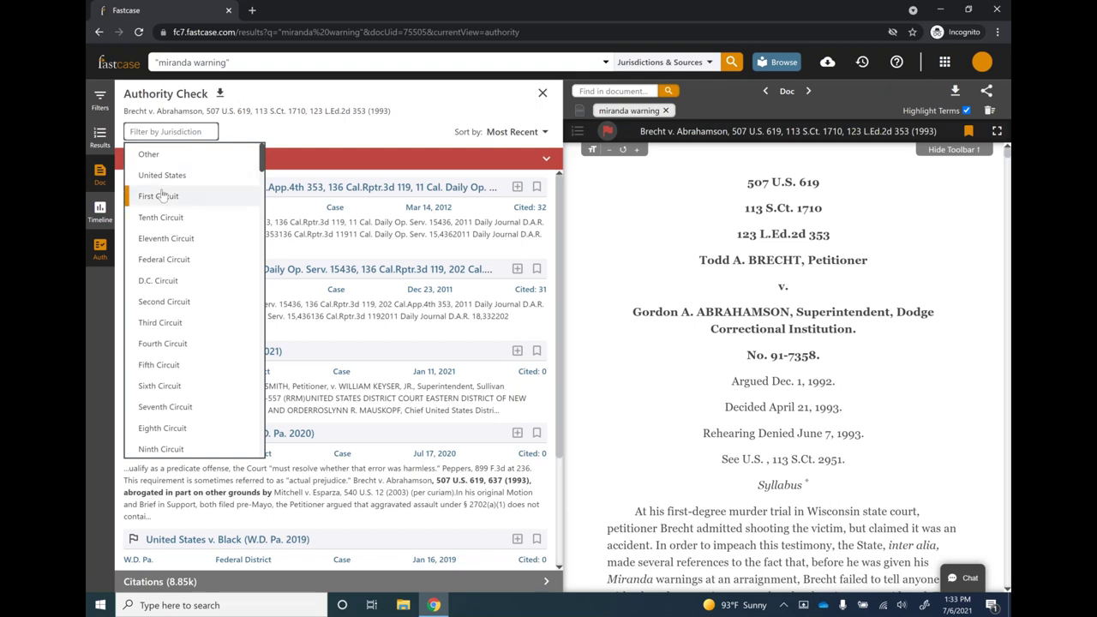
{"action": "left_click", "coordinate": [426, 135]}
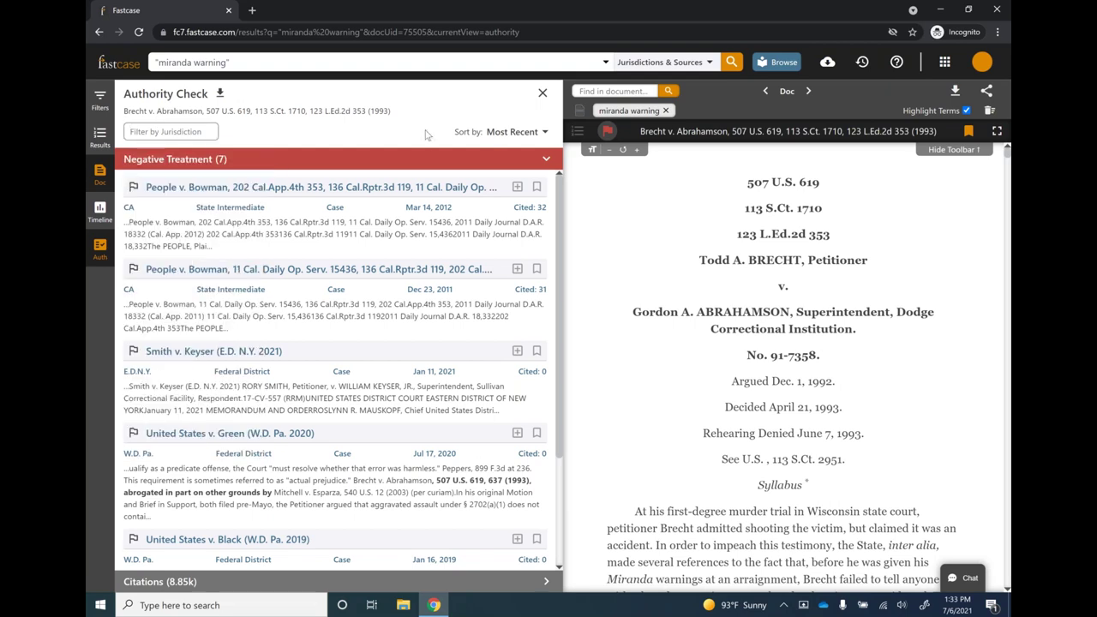
Step: Review the Authority Check sort options and negative treatment cases, and show the list of citations
{"action": "left_click", "coordinate": [512, 132]}
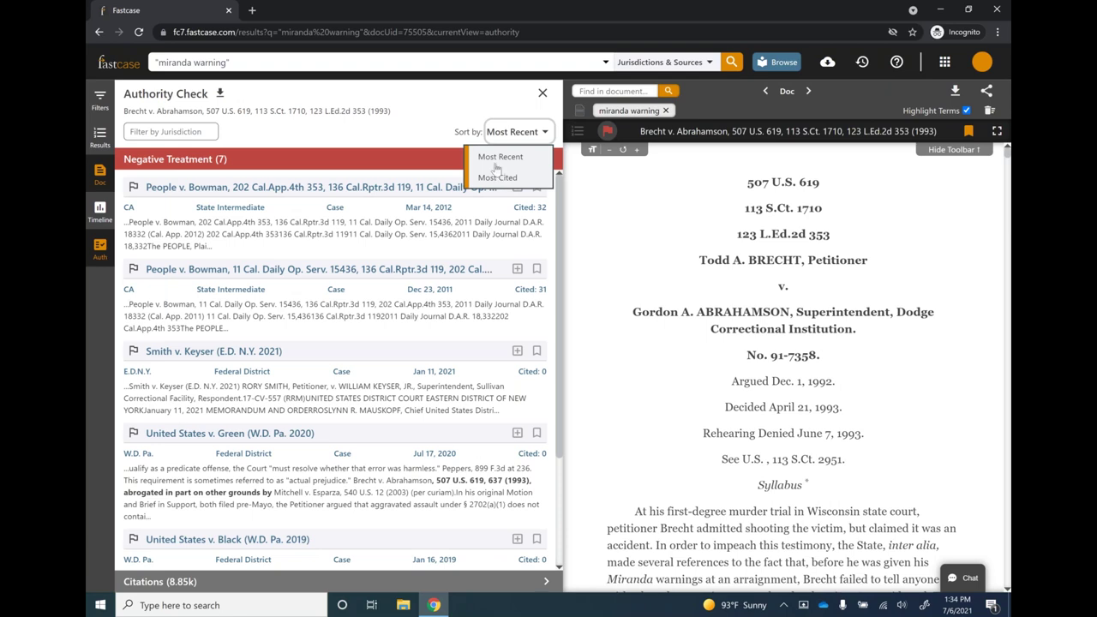
{"action": "left_click", "coordinate": [405, 127]}
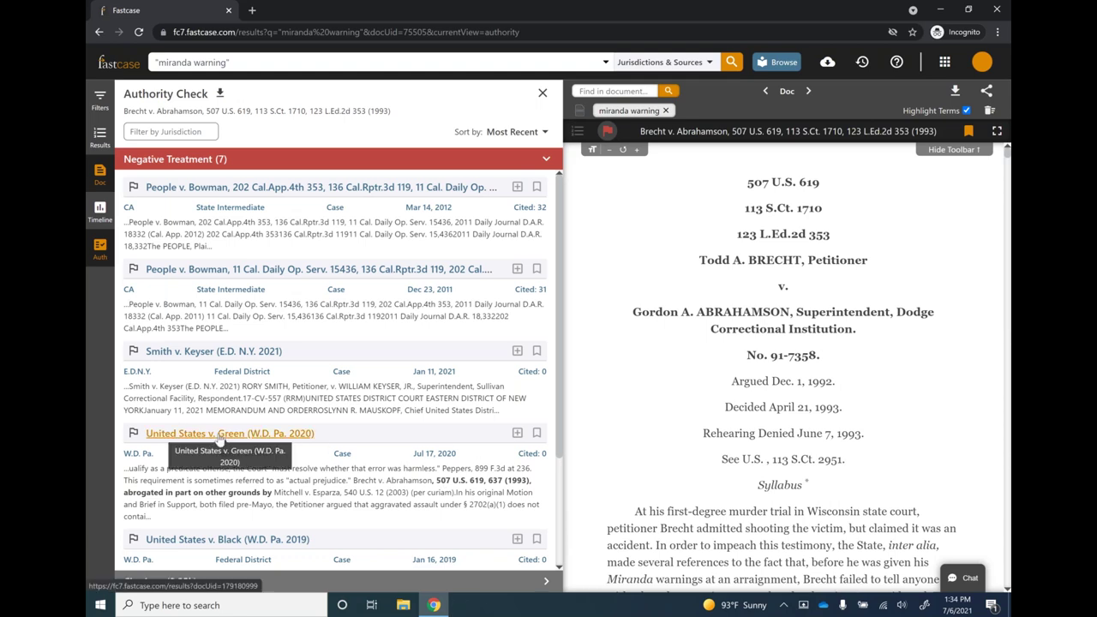
{"action": "scroll", "coordinate": [220, 440], "scroll_direction": "down", "scroll_amount": 2}
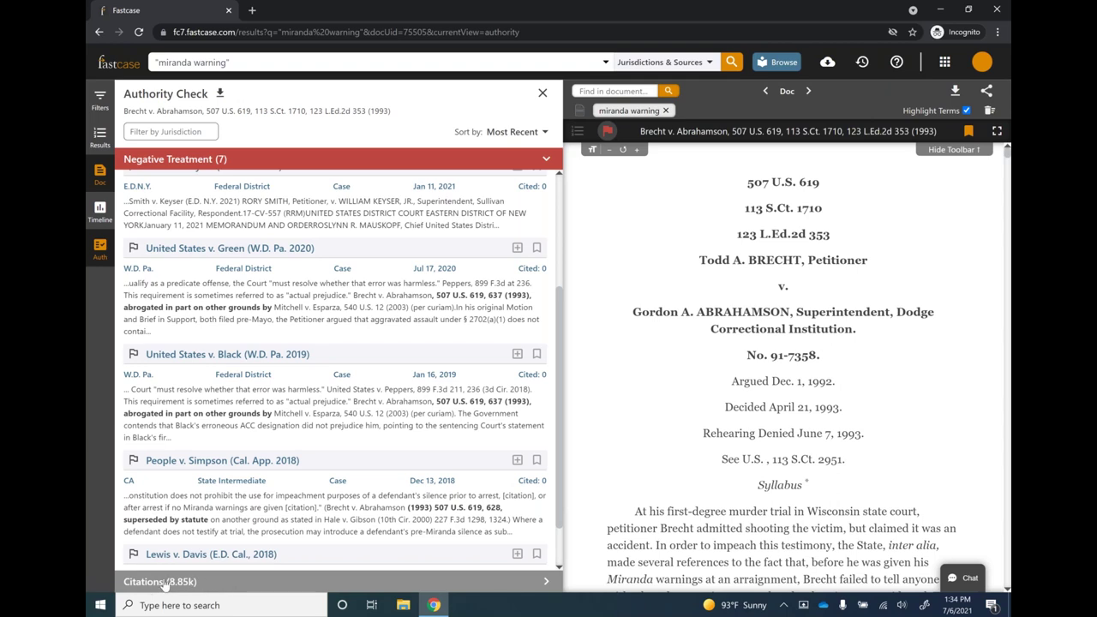
{"action": "left_click", "coordinate": [165, 582]}
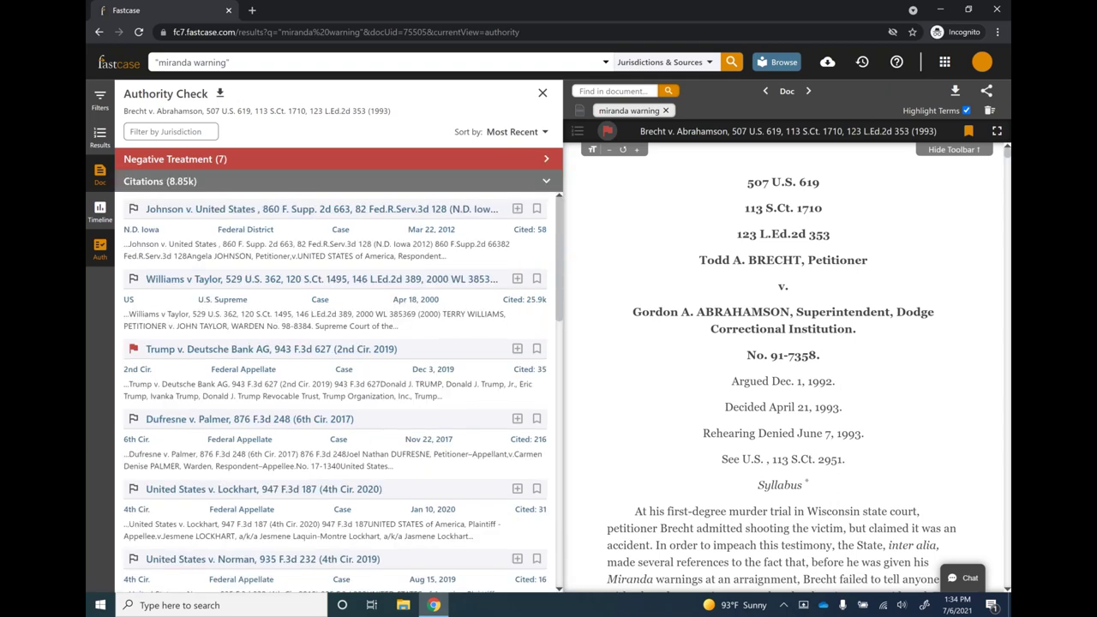
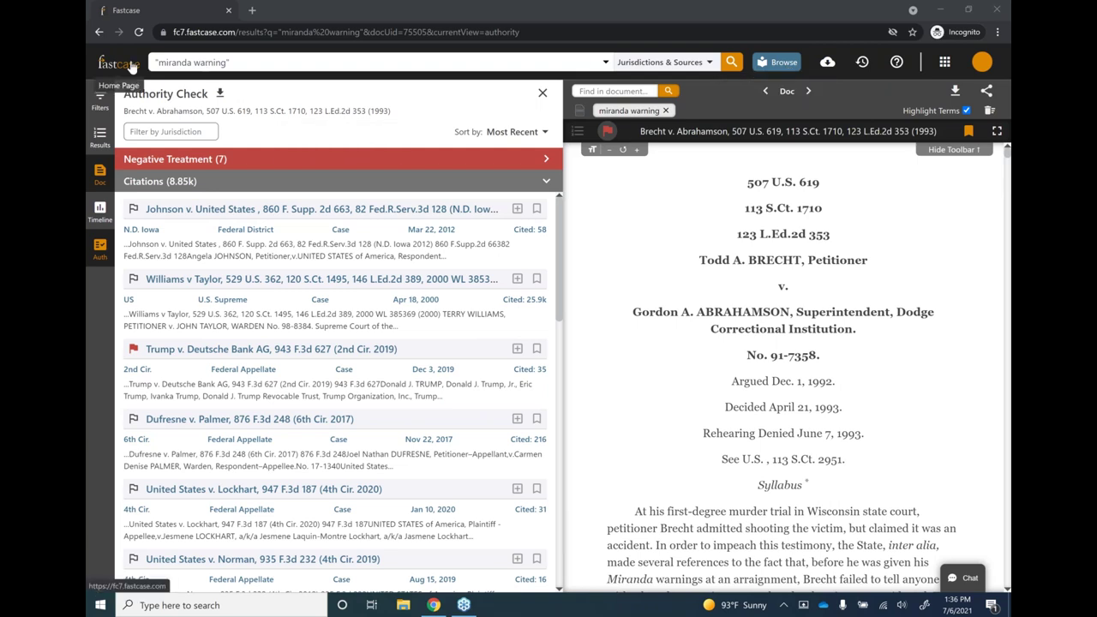
Step: Return to the home page and open the library outline for Ohio & Federal materials
{"action": "left_click", "coordinate": [131, 67]}
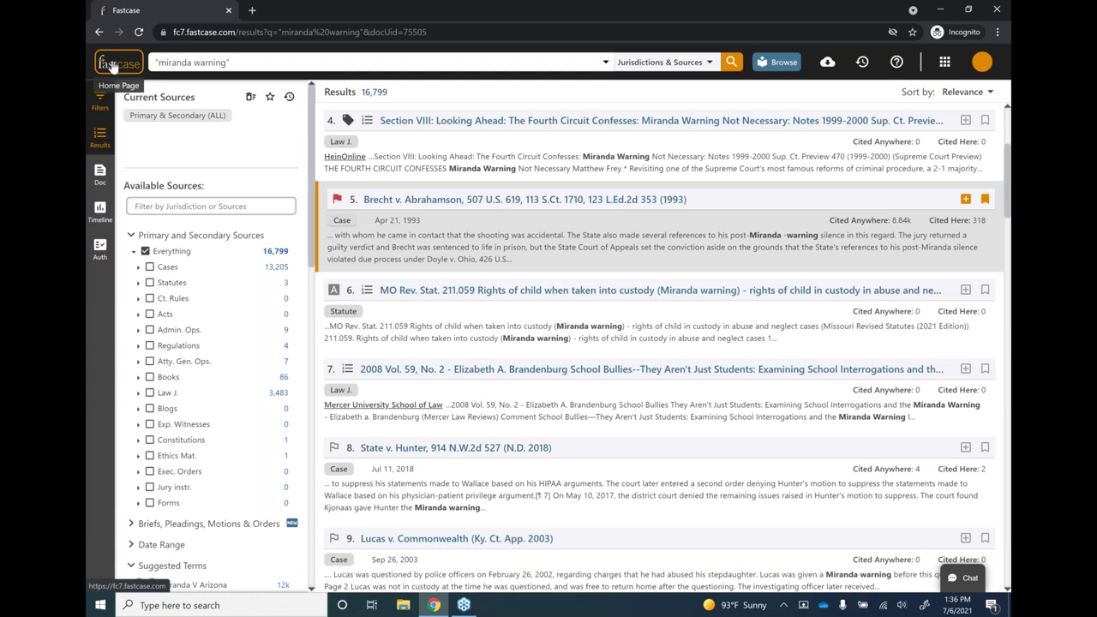
{"action": "left_click", "coordinate": [111, 68]}
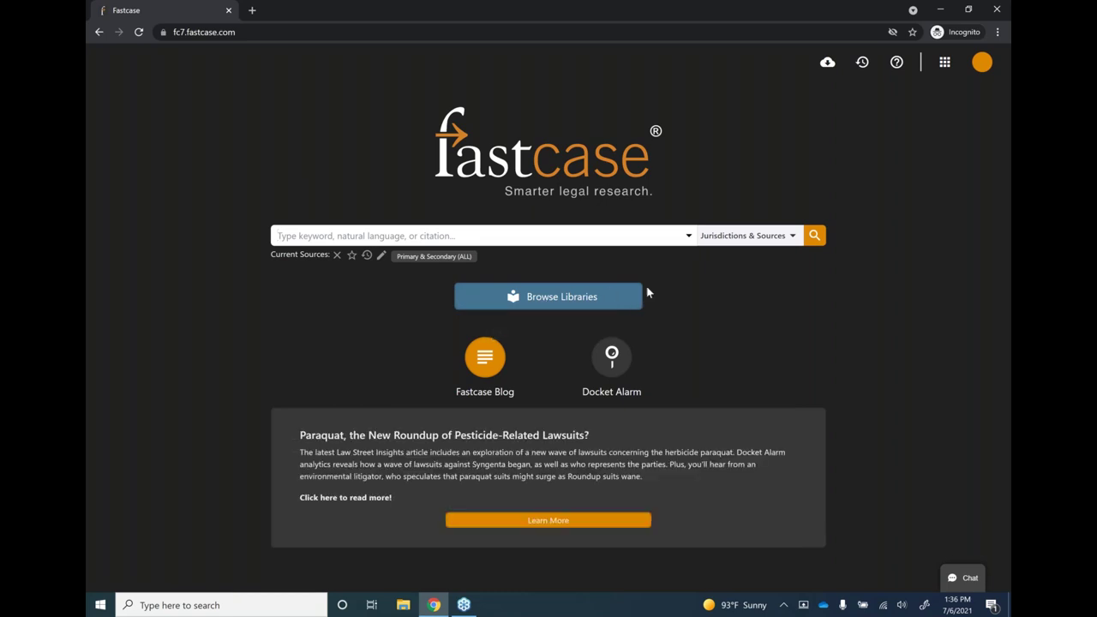
{"action": "left_click", "coordinate": [601, 301]}
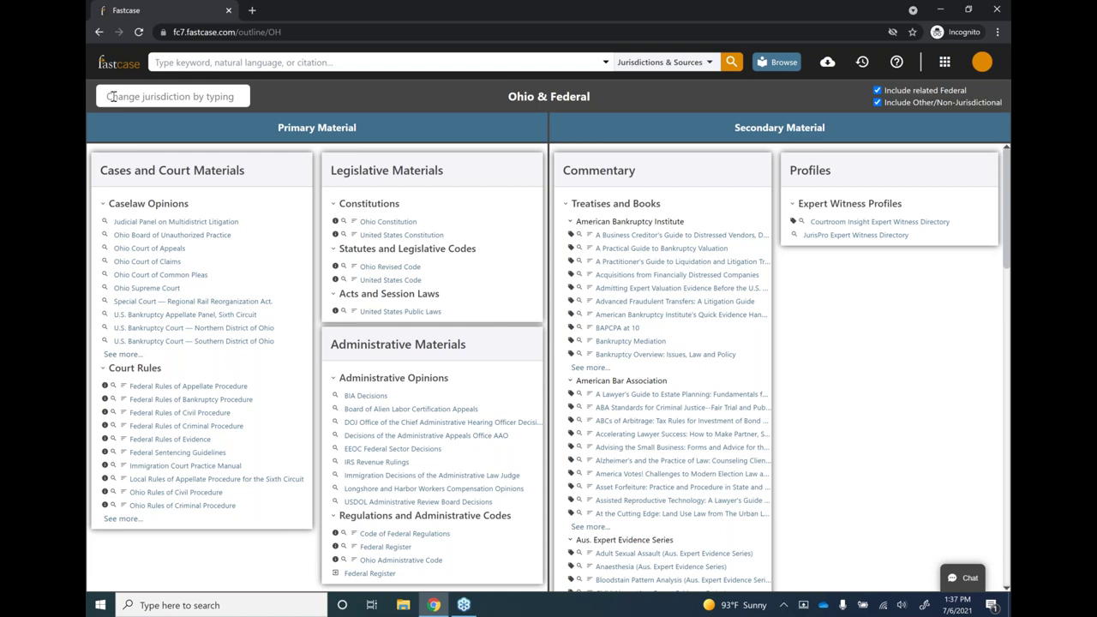
Step: Review the jurisdictions available for the library outline without choosing a different one
{"action": "left_click", "coordinate": [138, 97]}
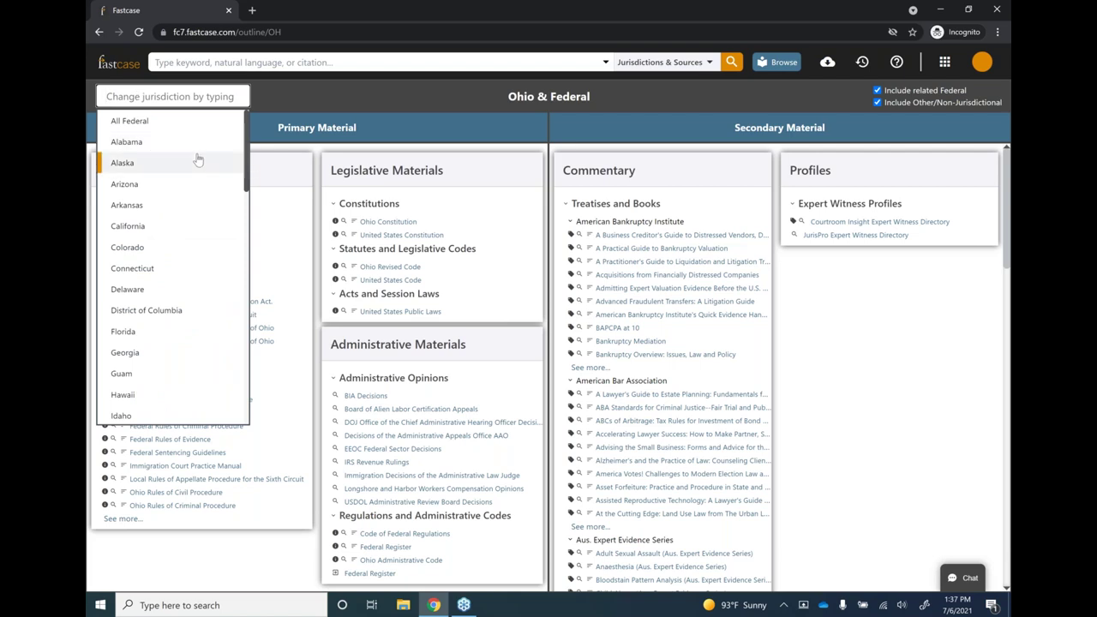
{"action": "scroll", "coordinate": [240, 240], "scroll_direction": "down", "scroll_amount": 2}
{"action": "left_click_drag", "start_coordinate": [240, 240], "coordinate": [303, 101]}
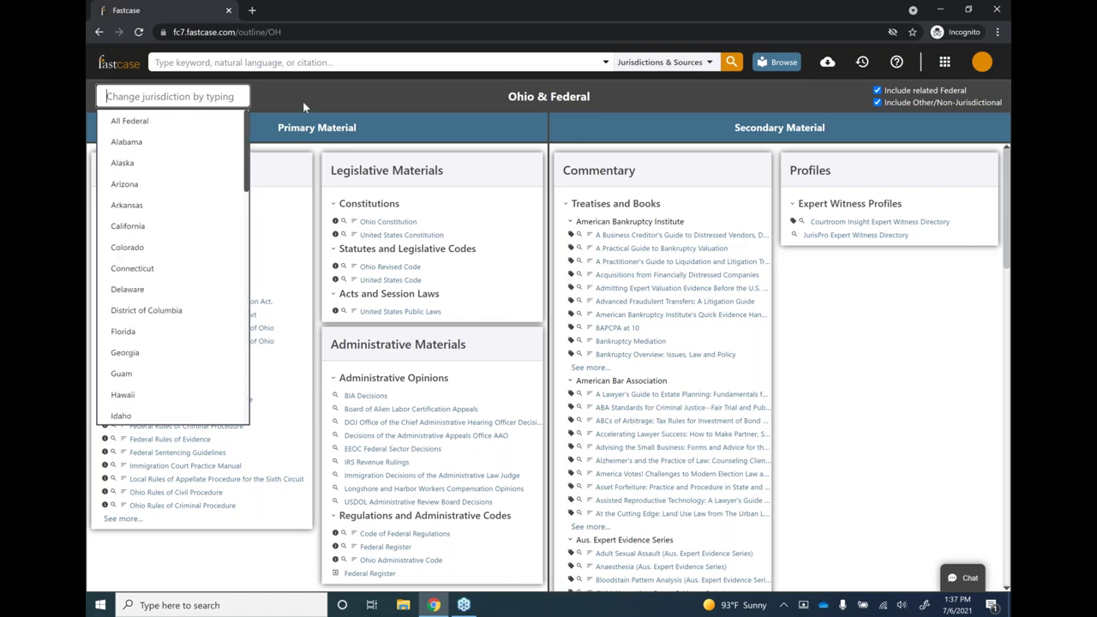
{"action": "left_click", "coordinate": [302, 101]}
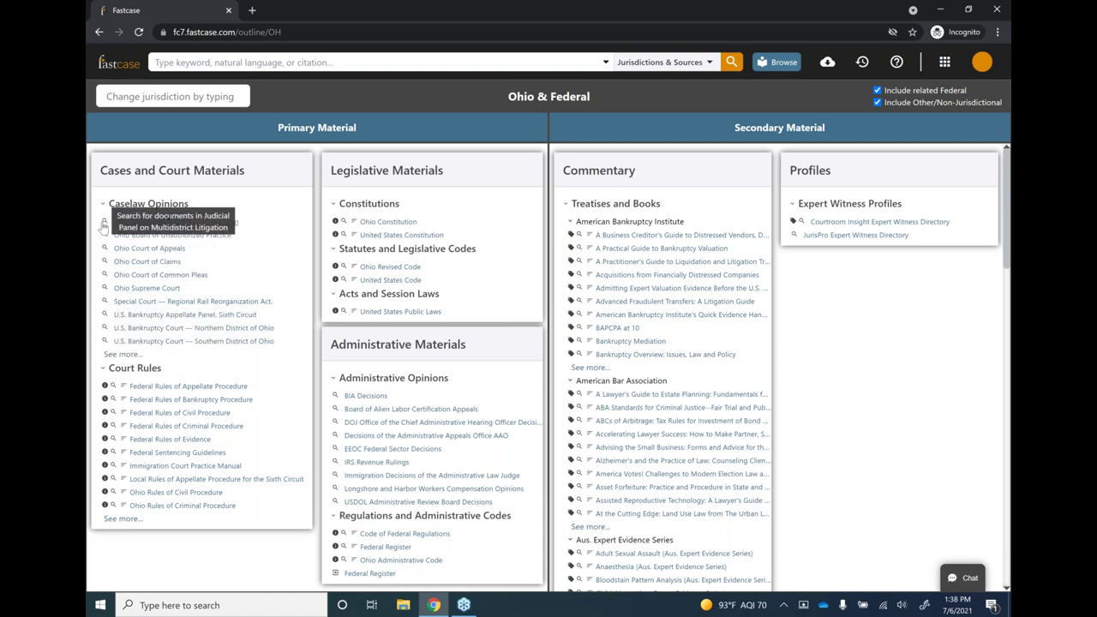
Step: Collapse the Caselaw Opinions and Court Rules lists under Cases and Court Materials
{"action": "left_click", "coordinate": [116, 355]}
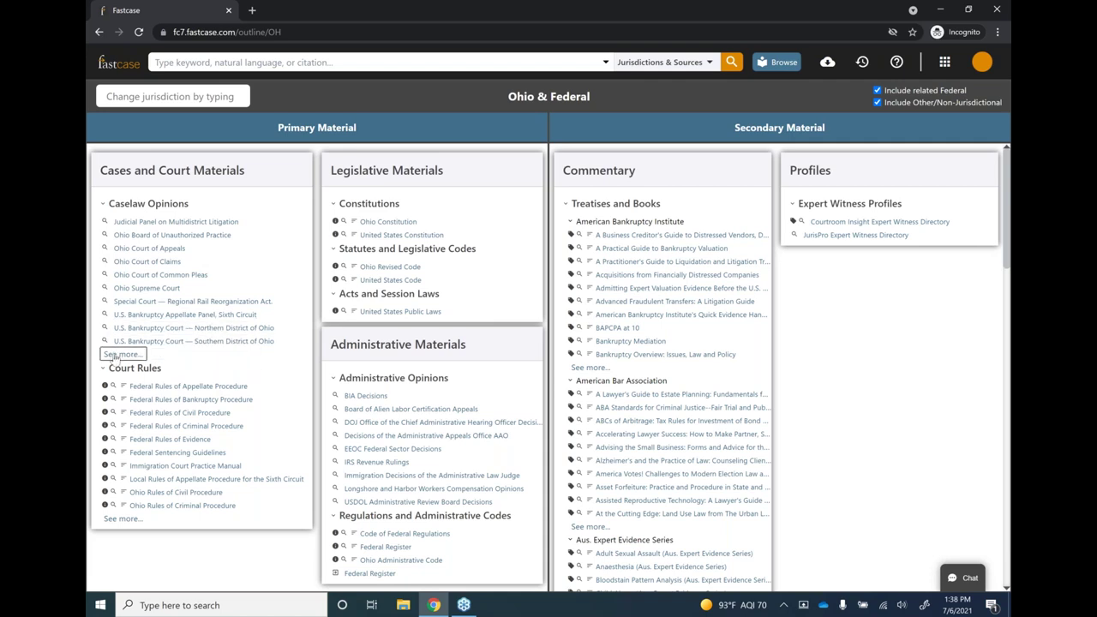
{"action": "left_click", "coordinate": [102, 205]}
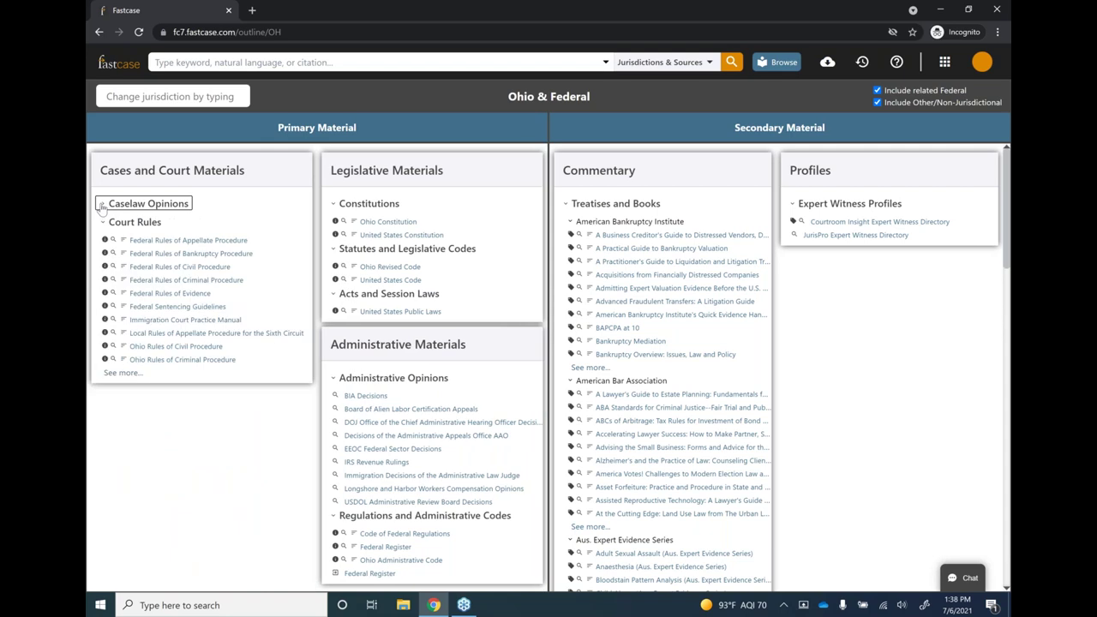
{"action": "left_click", "coordinate": [104, 223]}
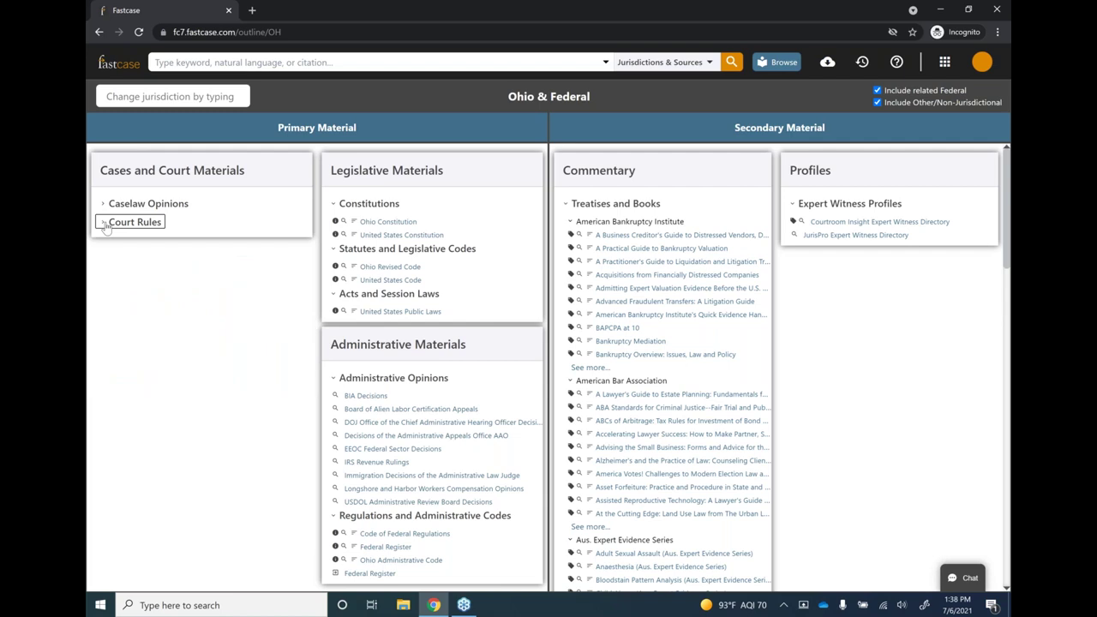
Step: Expand the complete Court Rules list, and collapse Law Journals and Reviews under Commentary while keeping Treatises and Books expanded
{"action": "left_click", "coordinate": [103, 224]}
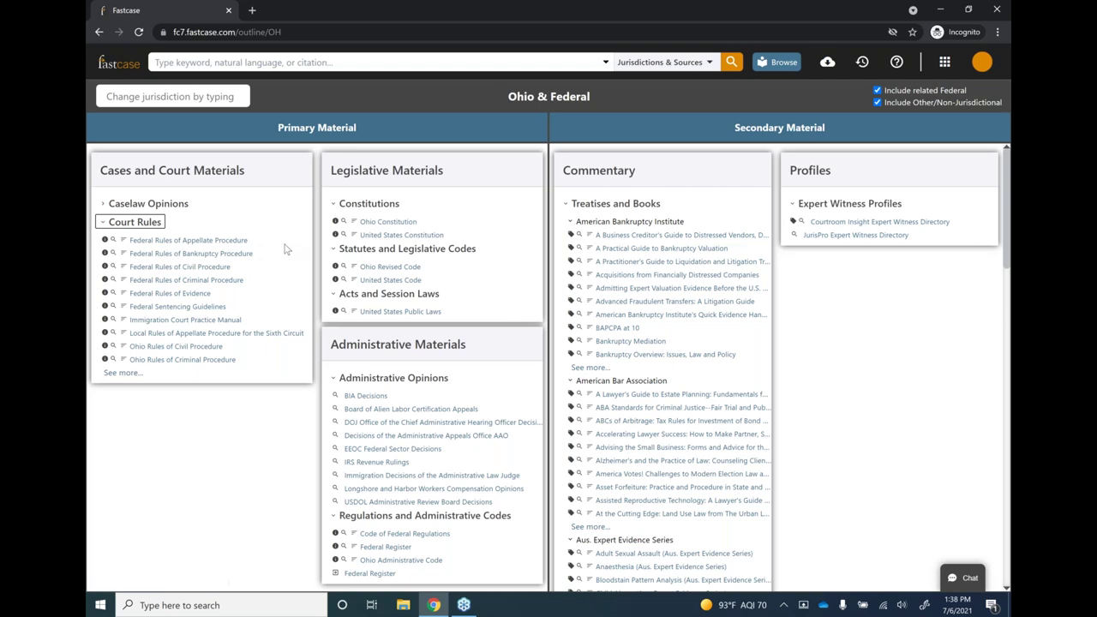
{"action": "left_click", "coordinate": [129, 375]}
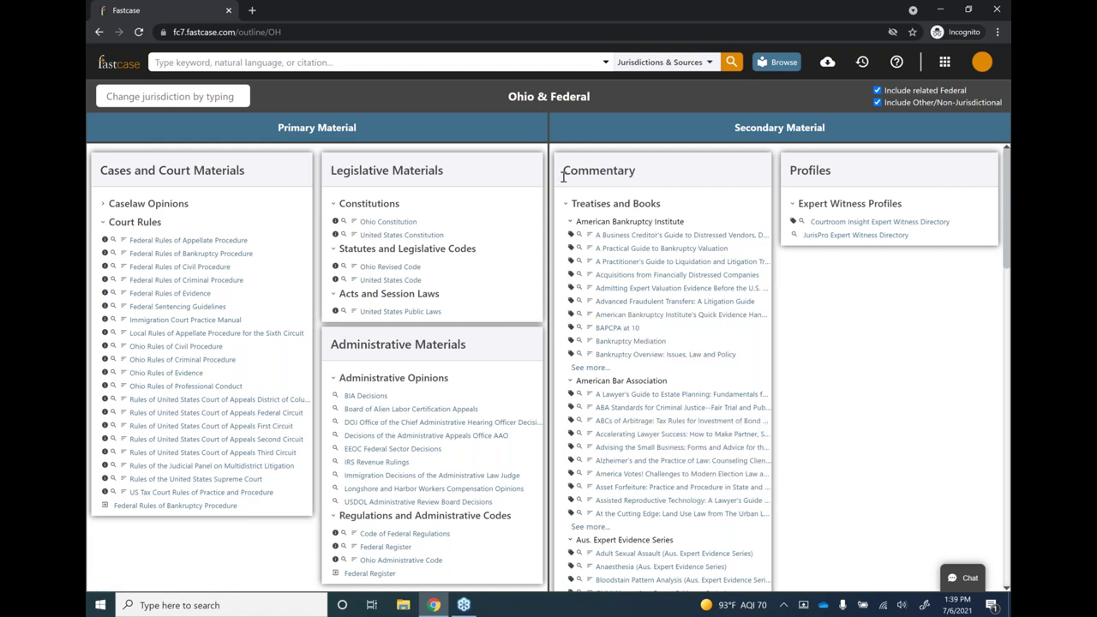
{"action": "left_click", "coordinate": [565, 207]}
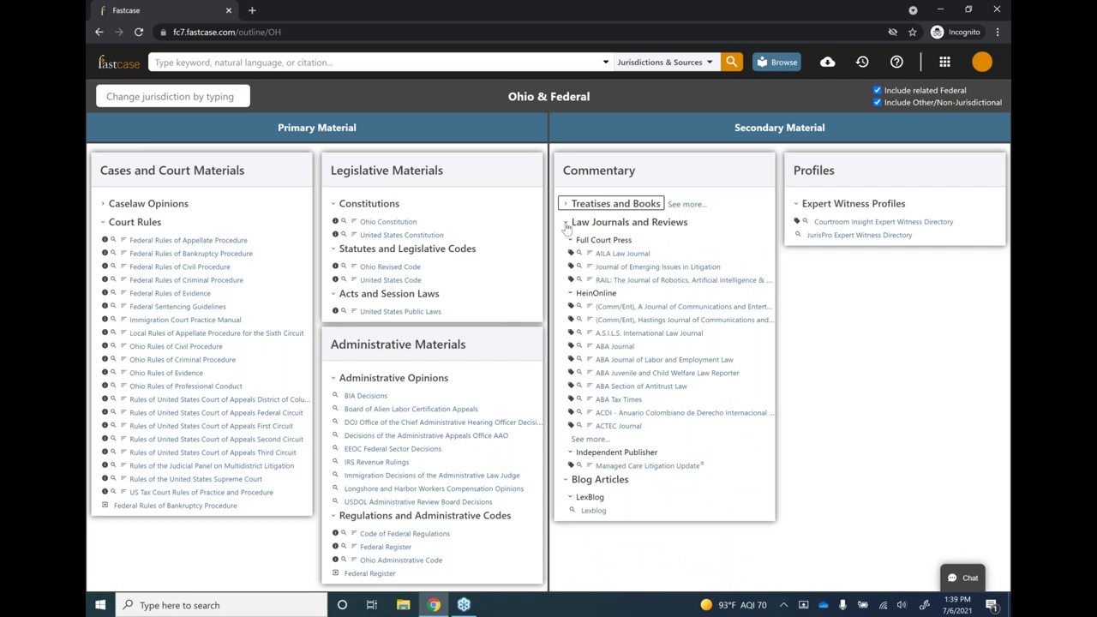
{"action": "left_click", "coordinate": [565, 224]}
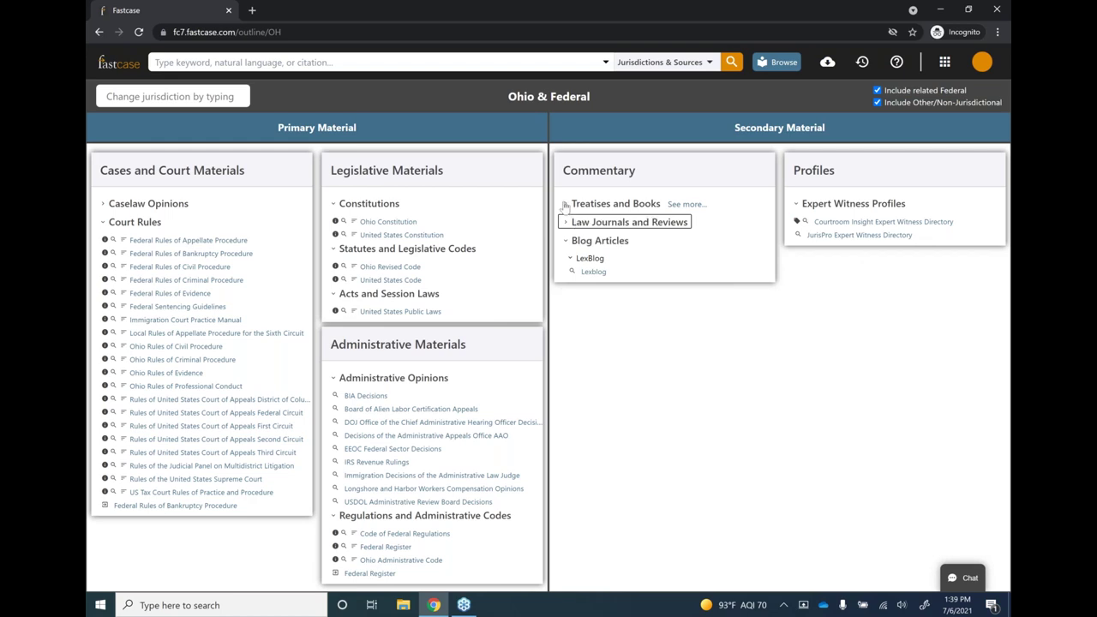
{"action": "left_click", "coordinate": [591, 204]}
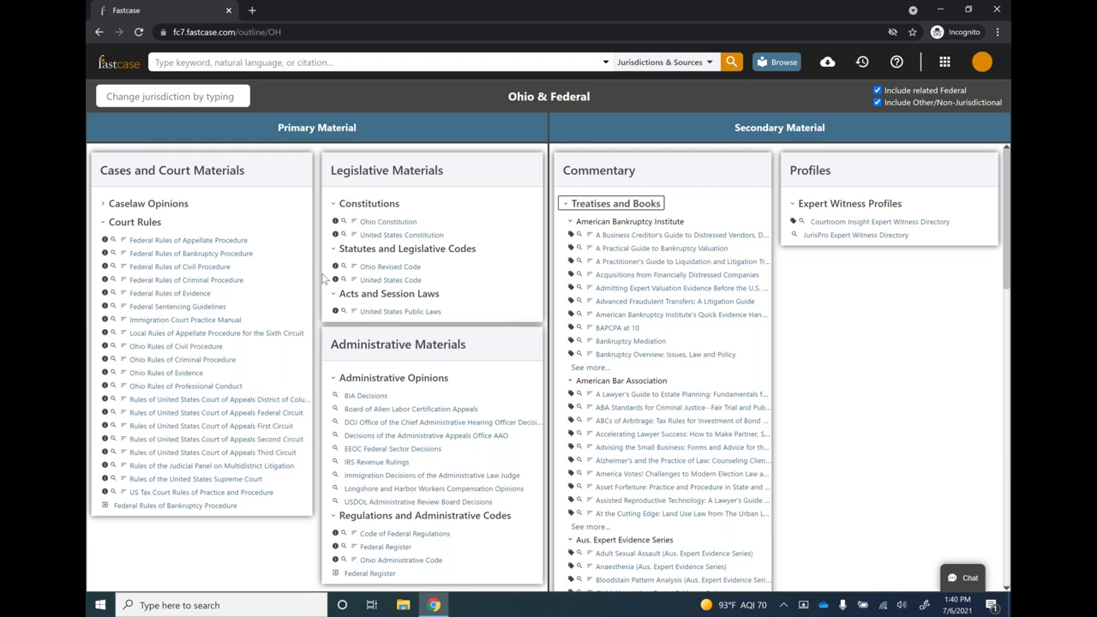
Step: Open Sec. 2903.02 Murder from Title 29, Chapter 2903 of the 2021 Ohio Revised Code, and show its annotations
{"action": "left_click", "coordinate": [408, 269]}
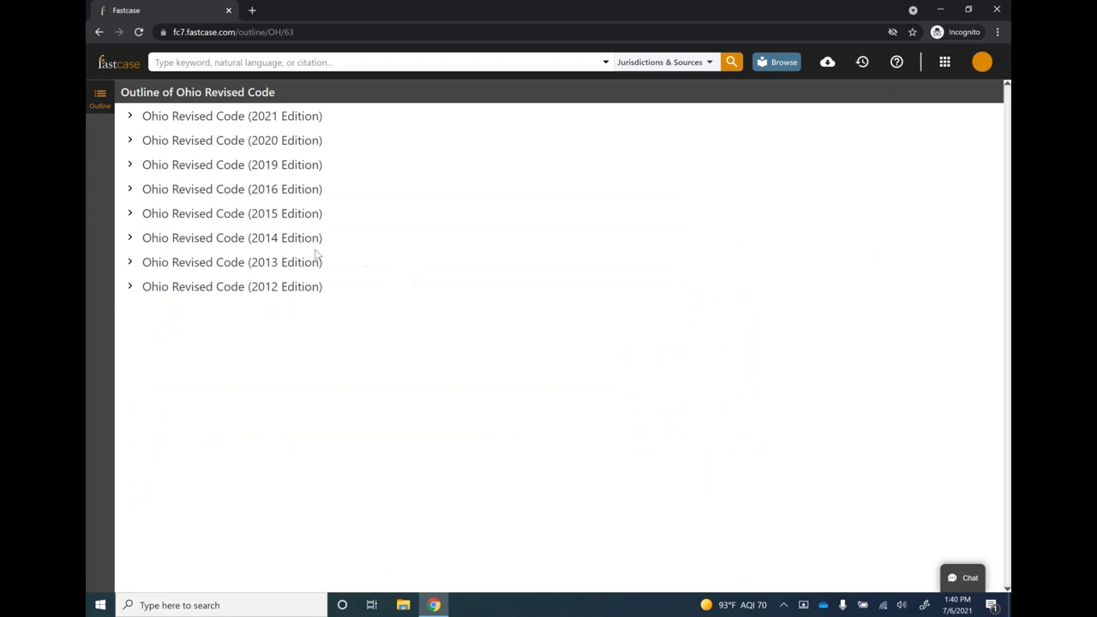
{"action": "left_click", "coordinate": [131, 118]}
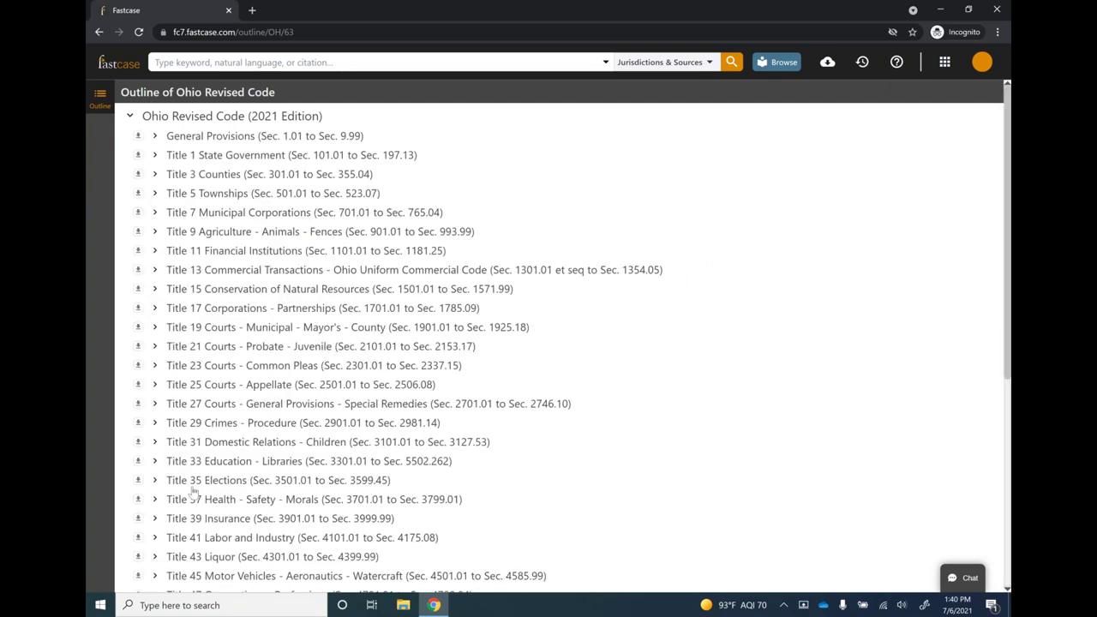
{"action": "left_click", "coordinate": [155, 424]}
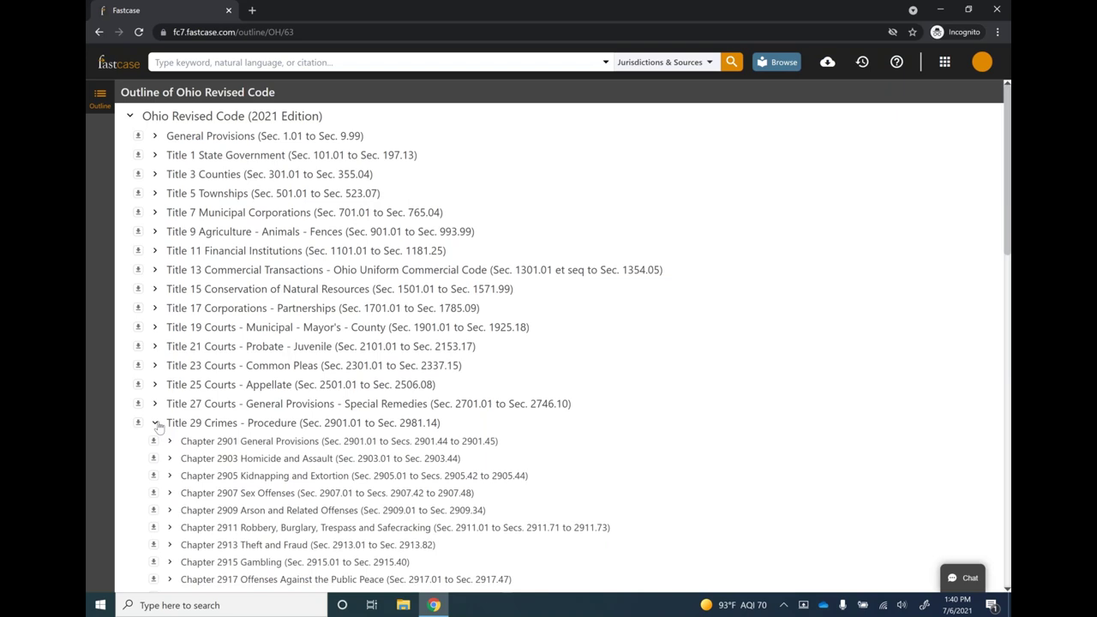
{"action": "scroll", "coordinate": [157, 426], "scroll_direction": "down", "scroll_amount": 3}
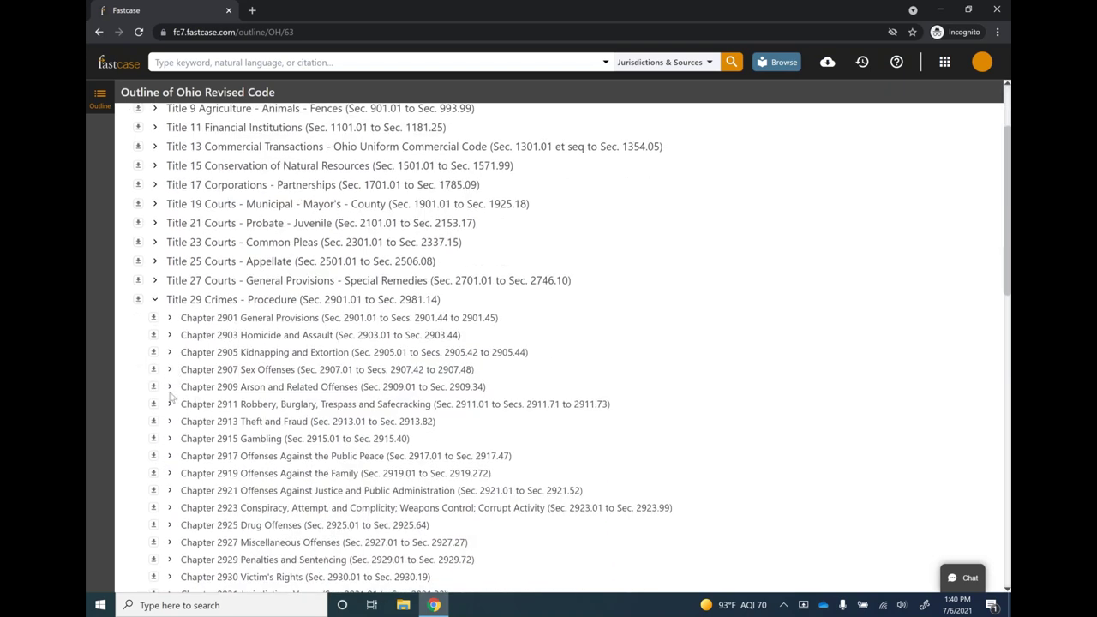
{"action": "left_click", "coordinate": [169, 335]}
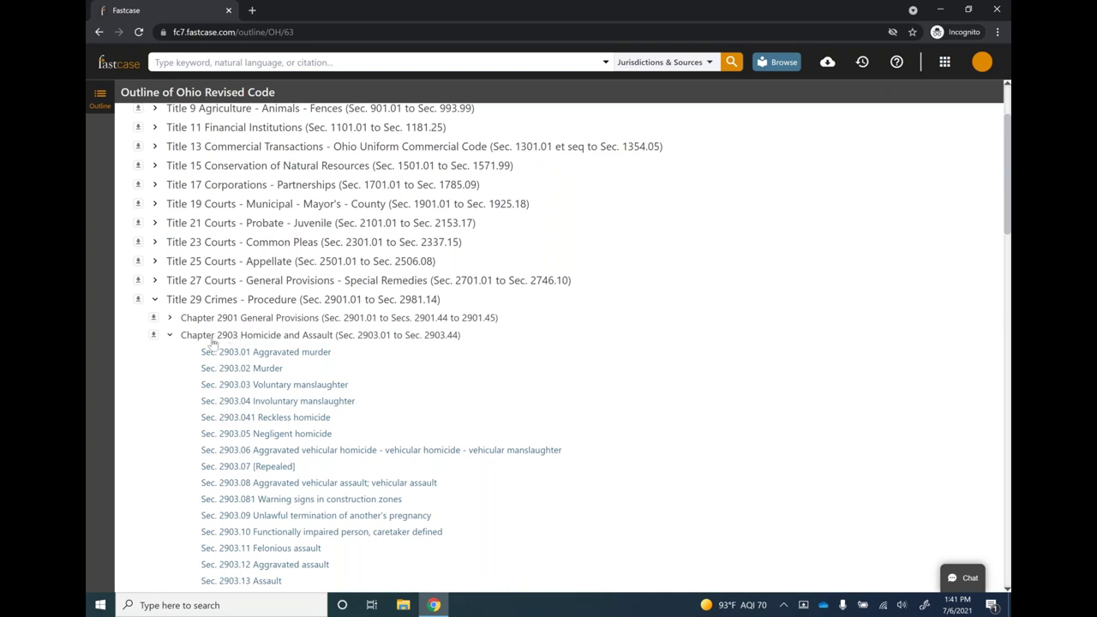
{"action": "left_click", "coordinate": [261, 370]}
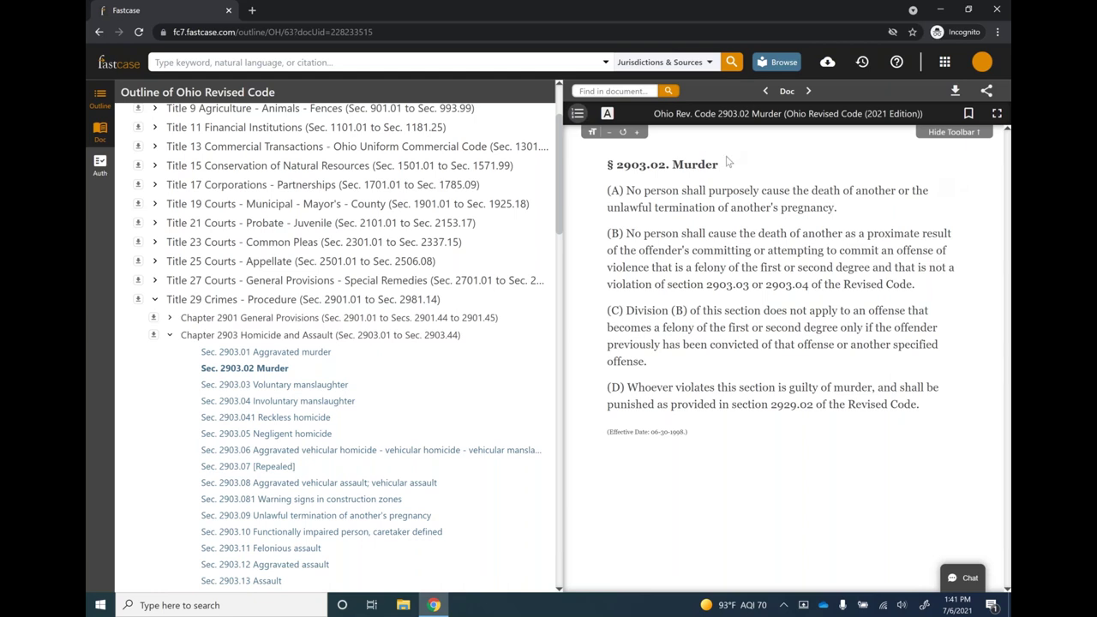
{"action": "left_click", "coordinate": [609, 117]}
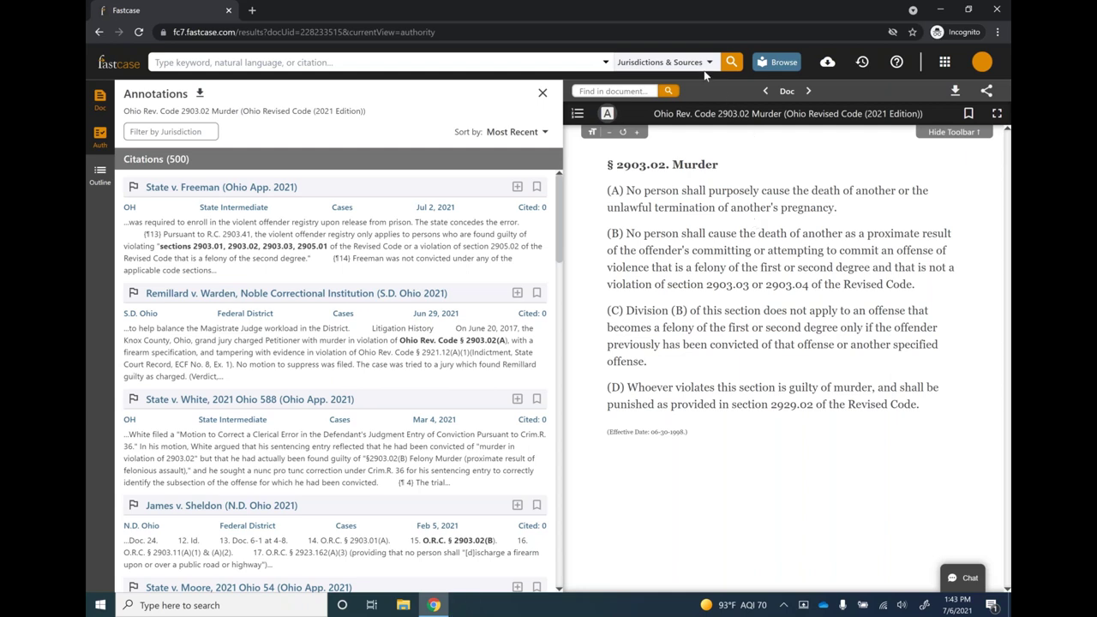
Step: Return to the Ohio & Federal library outline and dismiss the Browse Mode introduction
{"action": "left_click", "coordinate": [782, 63]}
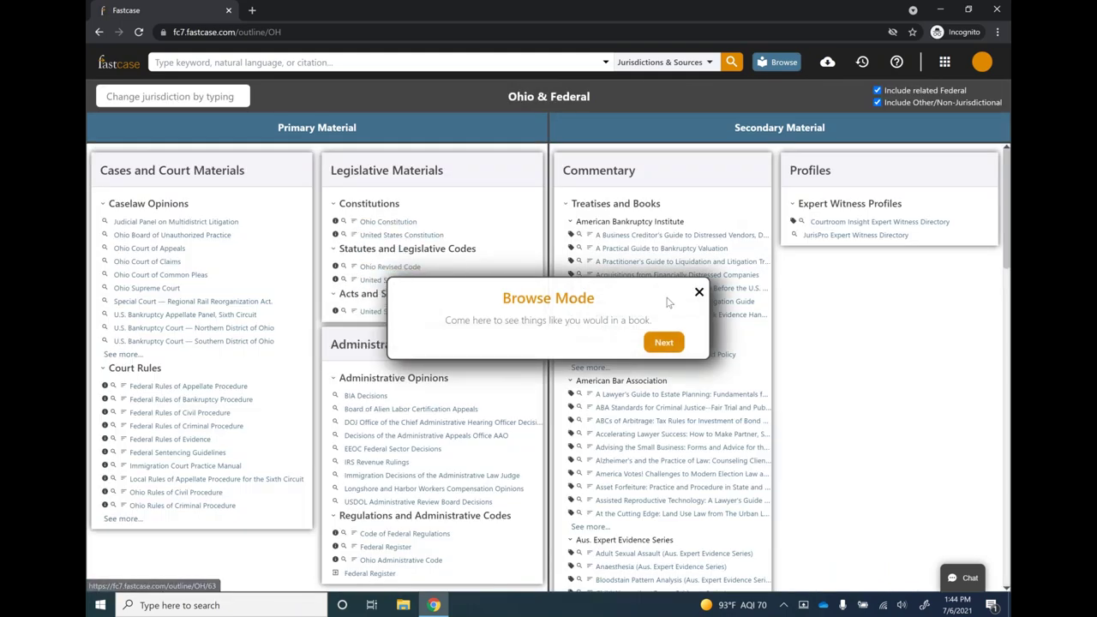
{"action": "left_click", "coordinate": [699, 294]}
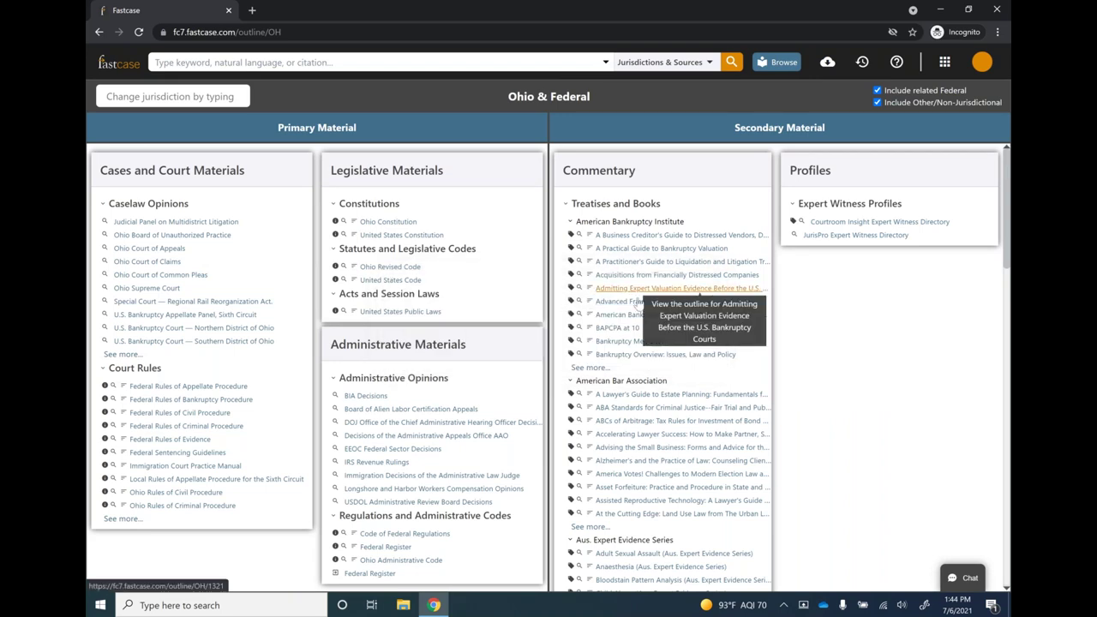
{"action": "mouse_move", "coordinate": [338, 269]}
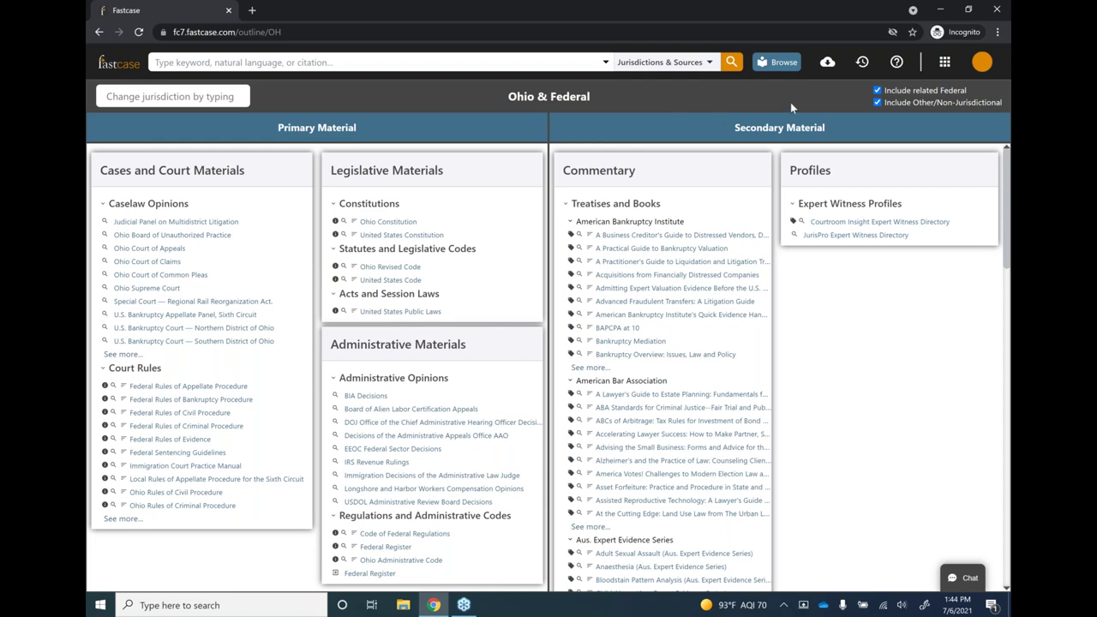
Step: Open the account's advanced settings, review the search scope and relevance options, and toggle Include Historic Editions
{"action": "left_click", "coordinate": [982, 65]}
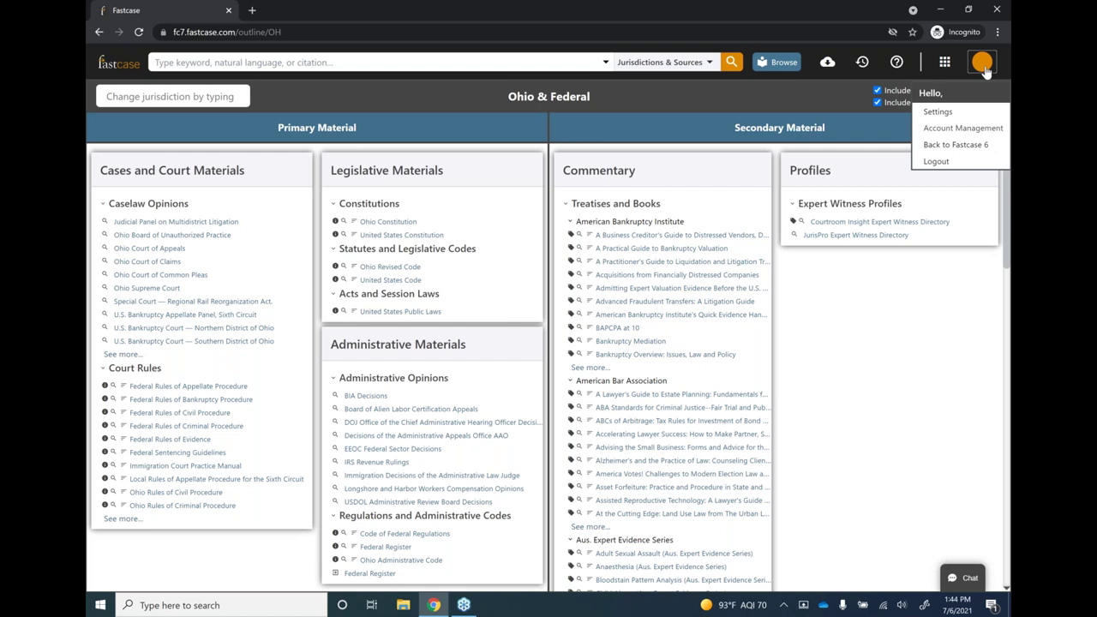
{"action": "left_click", "coordinate": [954, 114]}
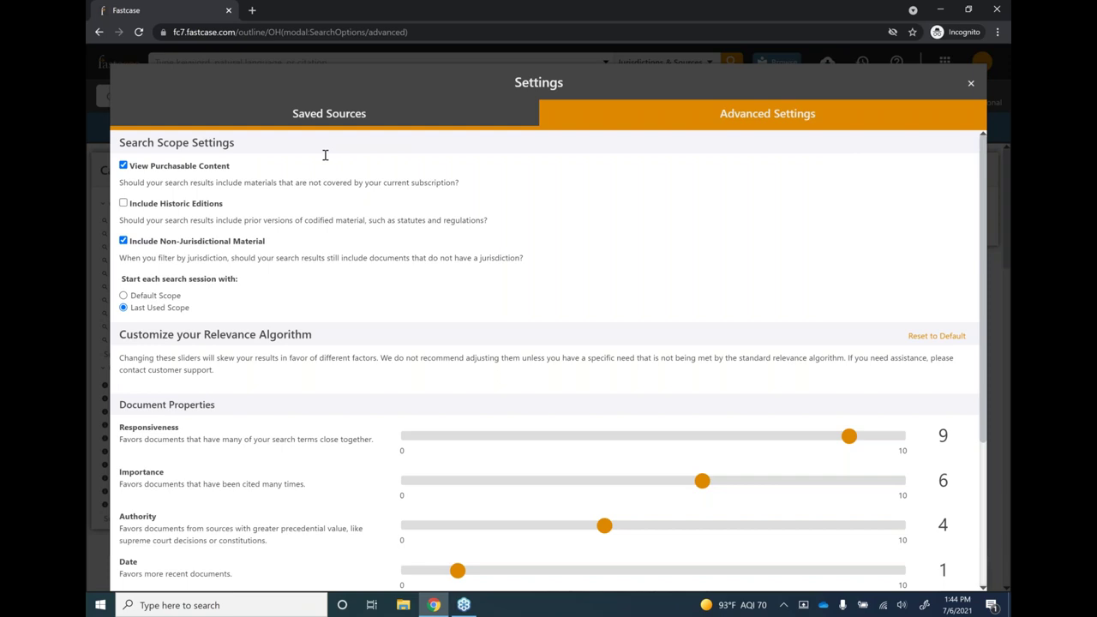
{"action": "scroll", "coordinate": [324, 155], "scroll_direction": "down", "scroll_amount": 3}
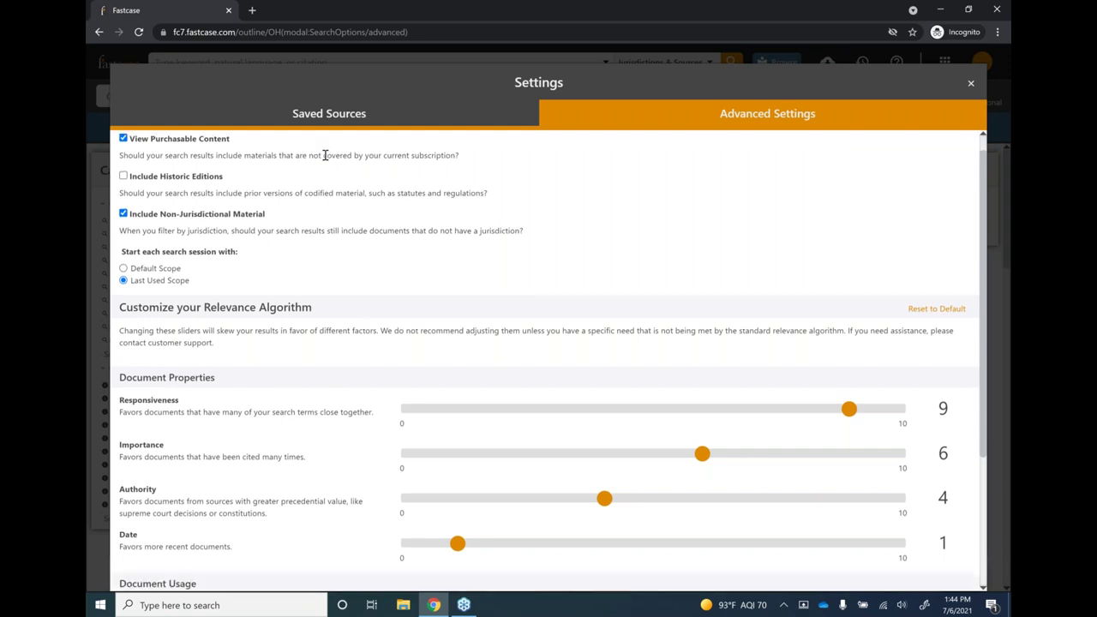
{"action": "scroll", "coordinate": [324, 155], "scroll_direction": "down", "scroll_amount": 2}
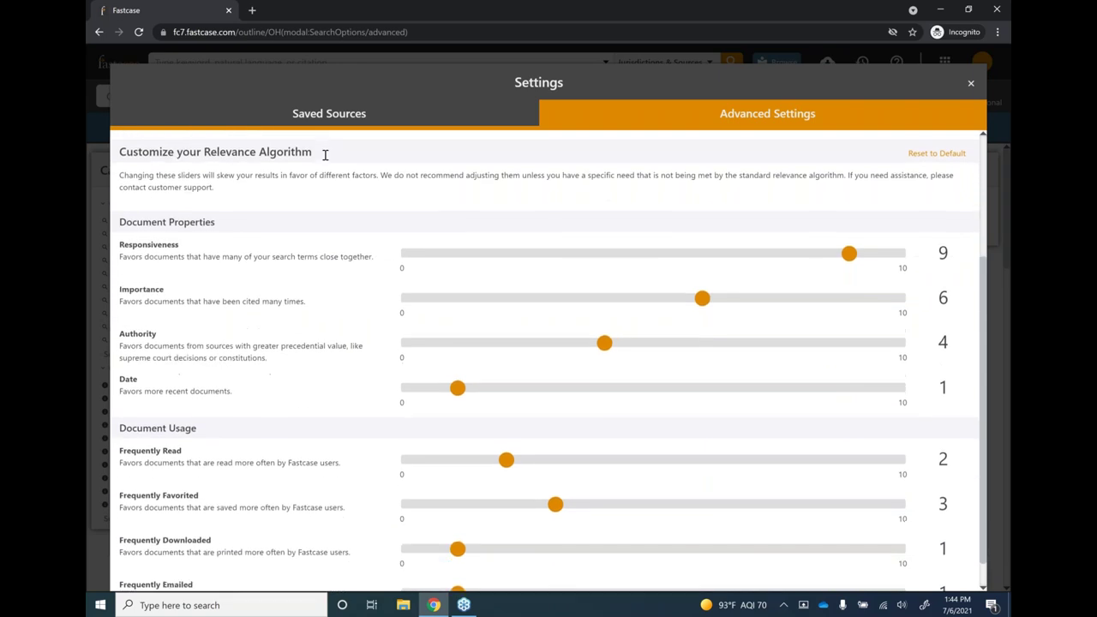
{"action": "scroll", "coordinate": [325, 155], "scroll_direction": "up", "scroll_amount": 3}
{"action": "scroll", "coordinate": [325, 155], "scroll_direction": "up", "scroll_amount": 1}
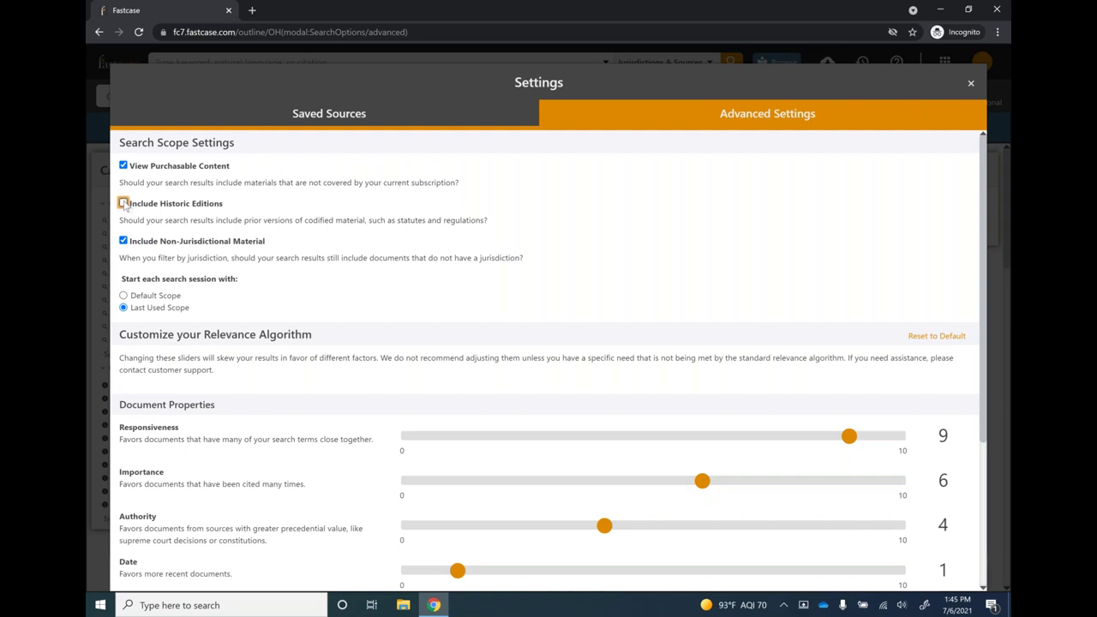
{"action": "left_click", "coordinate": [123, 203]}
Step: Try relevance weights of 0 for Date and 7 for Authority, and close the settings without saving the changes
{"action": "scroll", "coordinate": [459, 363], "scroll_direction": "down", "scroll_amount": 3}
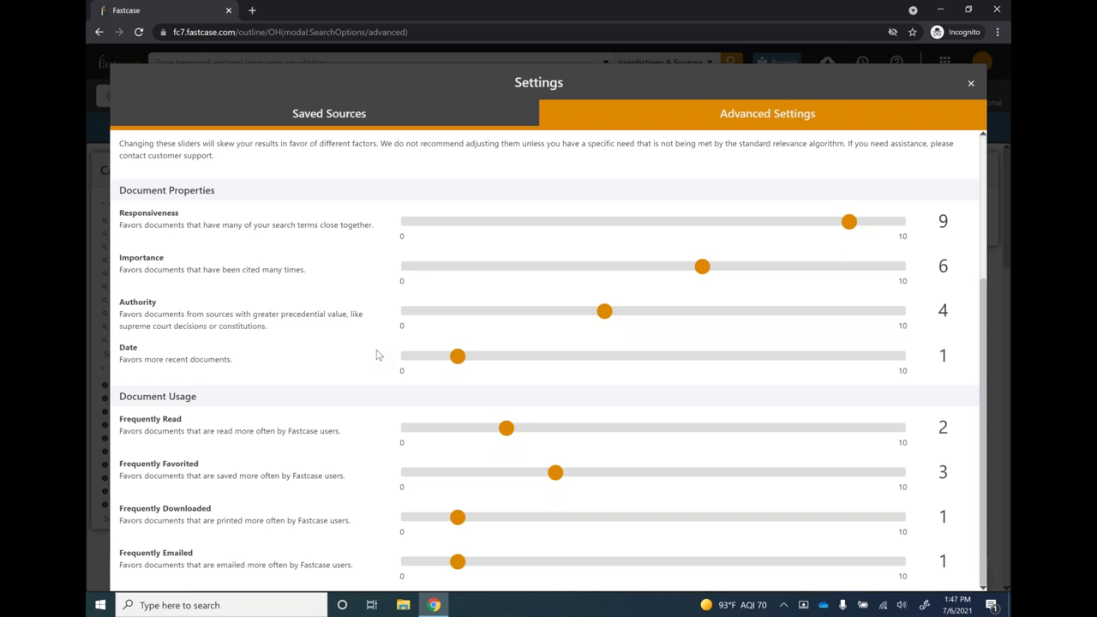
{"action": "left_click_drag", "start_coordinate": [458, 357], "coordinate": [428, 365]}
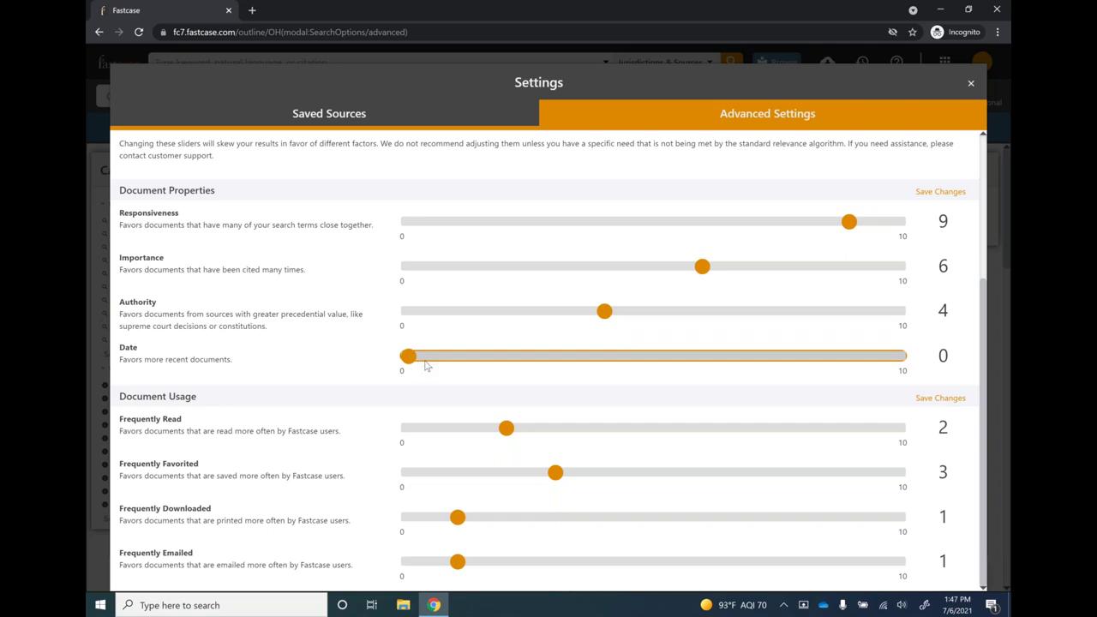
{"action": "left_click", "coordinate": [605, 311]}
{"action": "left_click_drag", "start_coordinate": [615, 318], "coordinate": [769, 319]}
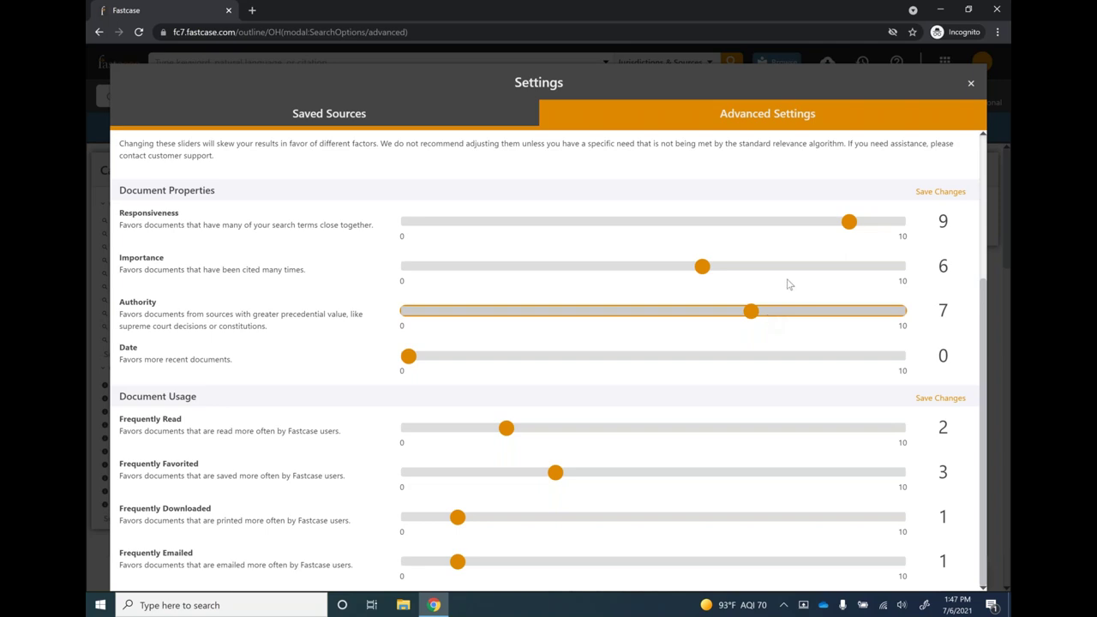
{"action": "left_click", "coordinate": [968, 83]}
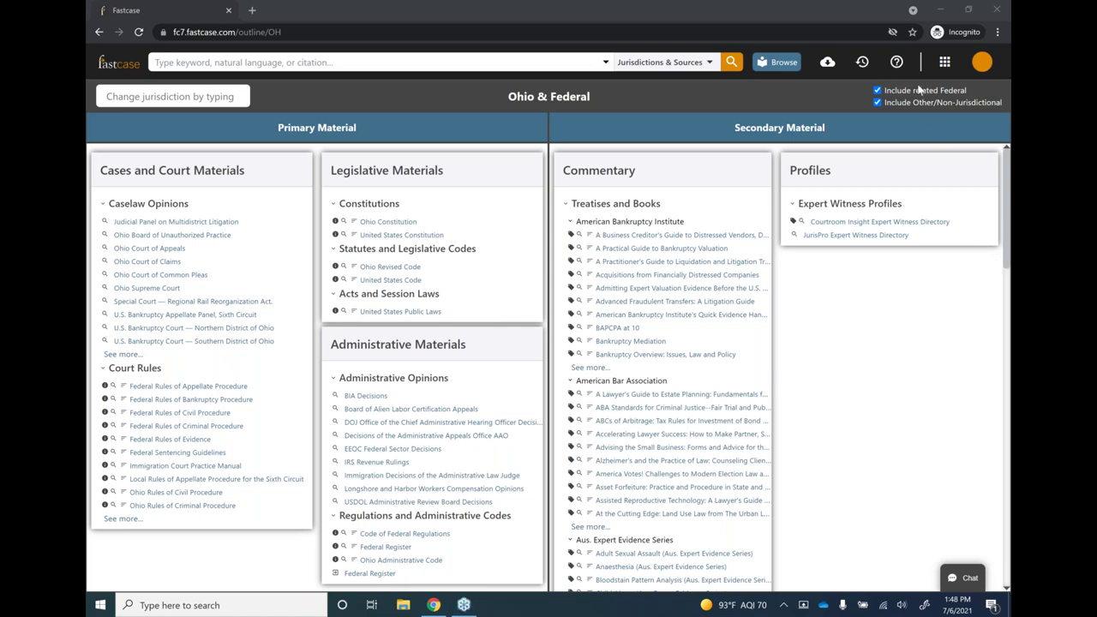
Step: Review the Help and Support options, and examine the support chat form's fields before minimizing it
{"action": "left_click", "coordinate": [897, 65]}
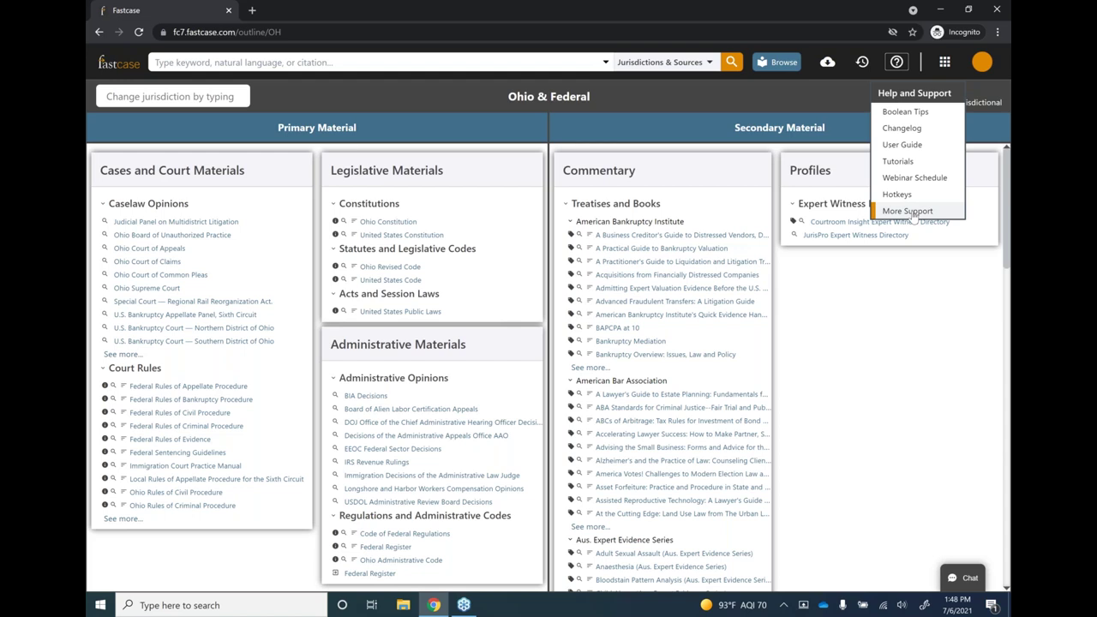
{"action": "left_click", "coordinate": [880, 334]}
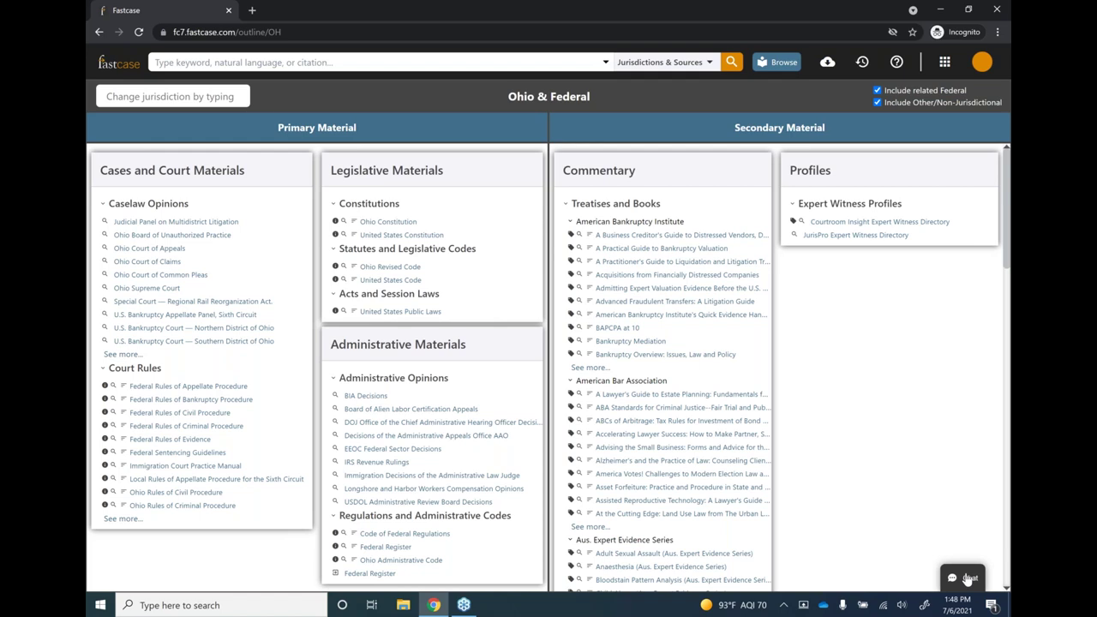
{"action": "left_click", "coordinate": [968, 579]}
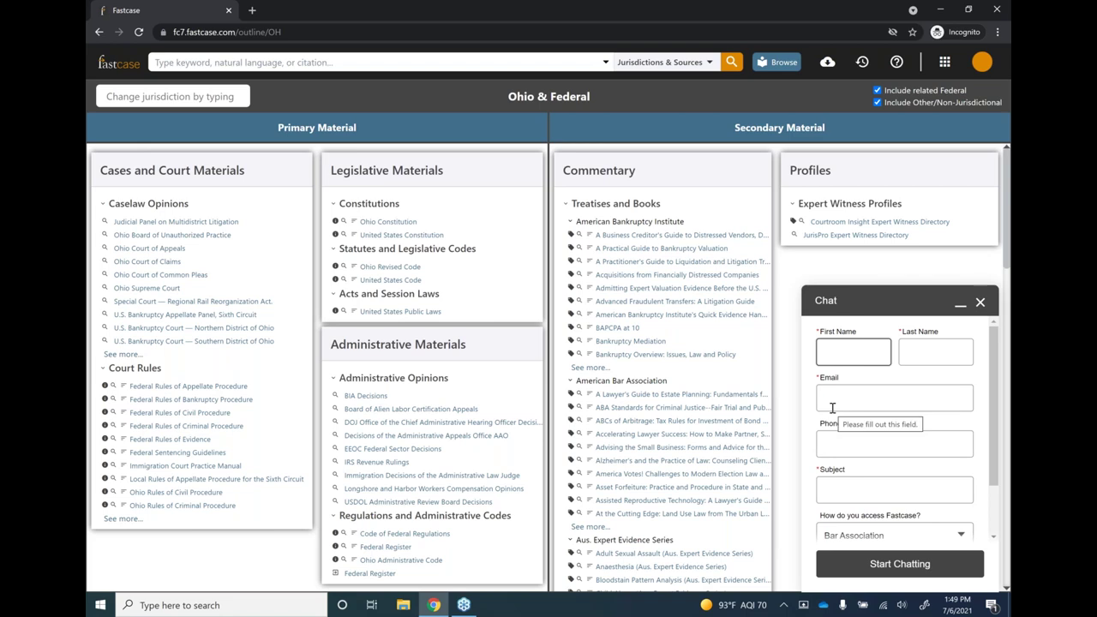
{"action": "left_click", "coordinate": [988, 419]}
{"action": "double_click", "coordinate": [988, 419]}
{"action": "left_click", "coordinate": [991, 423]}
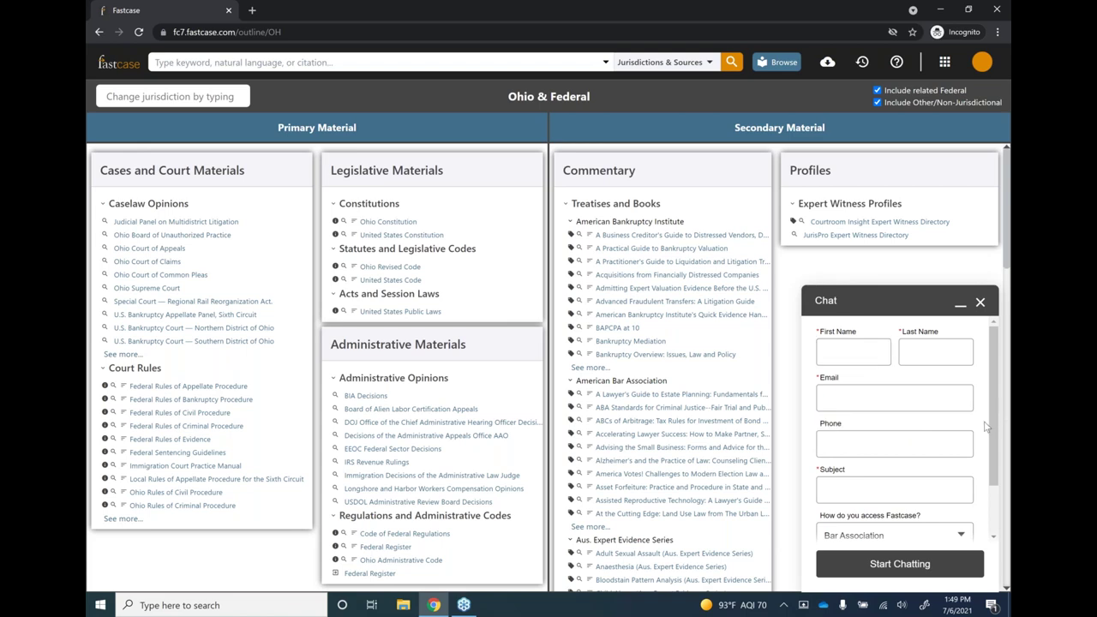
{"action": "mouse_move", "coordinate": [992, 423]}
{"action": "left_mouse_down"}
{"action": "mouse_move", "coordinate": [993, 468]}
{"action": "mouse_move", "coordinate": [991, 424]}
{"action": "left_mouse_up"}
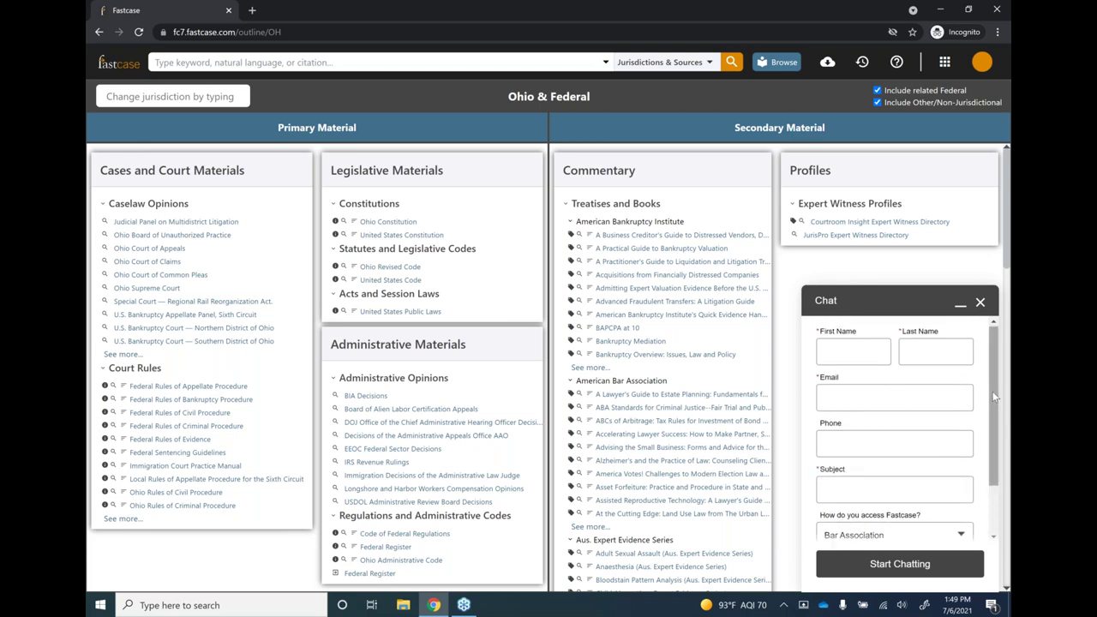
{"action": "left_click_drag", "start_coordinate": [993, 397], "coordinate": [977, 460]}
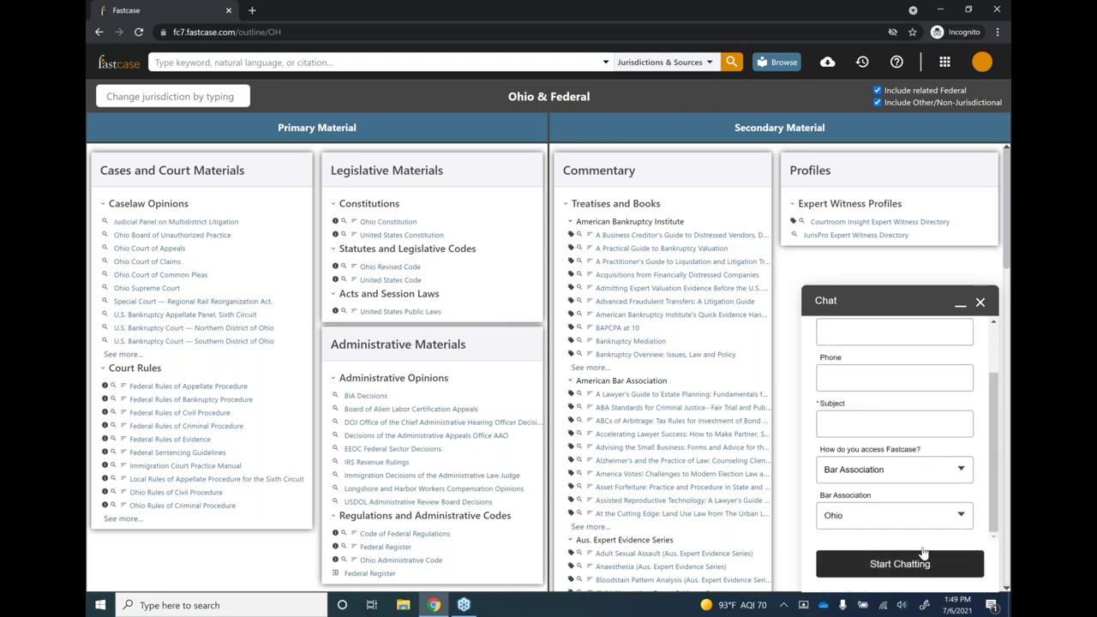
{"action": "left_click", "coordinate": [958, 301]}
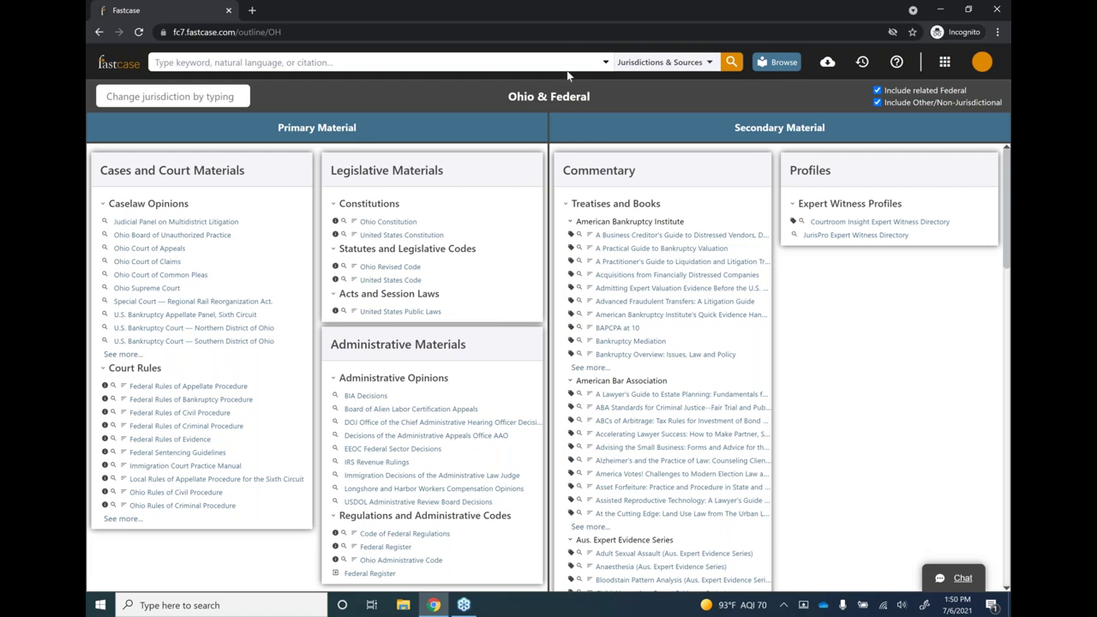
{"action": "left_click", "coordinate": [369, 30]}
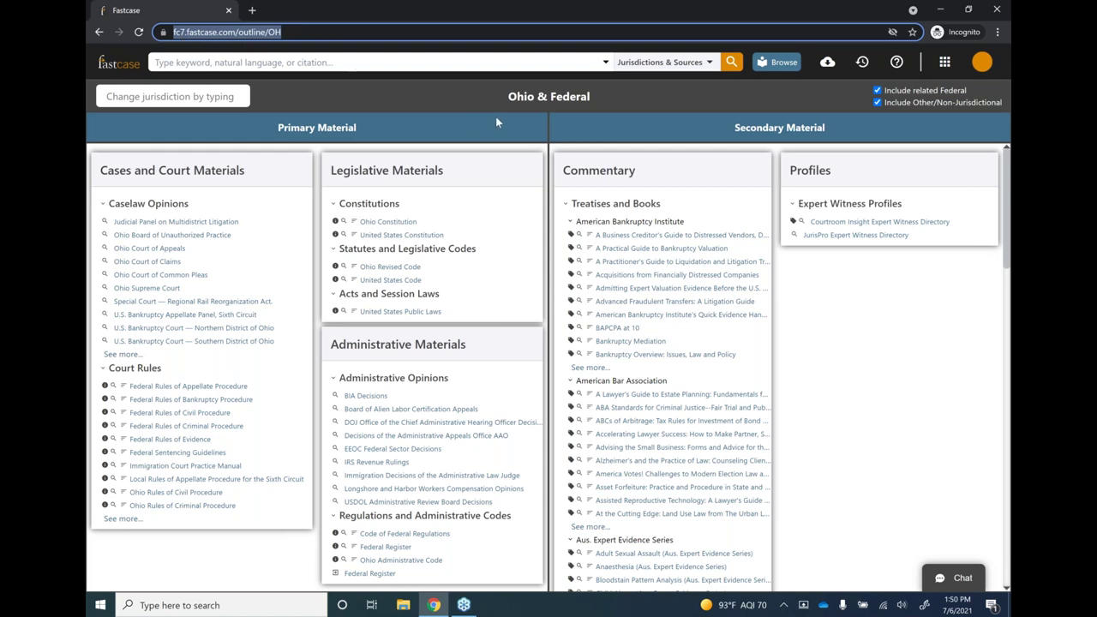
{"action": "left_click", "coordinate": [631, 112]}
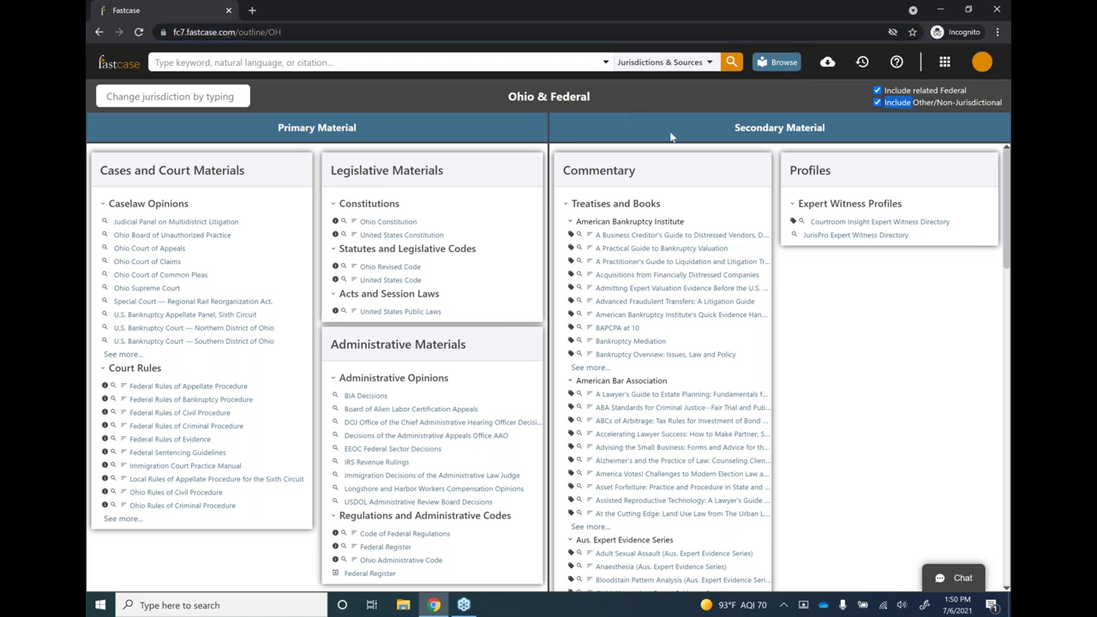